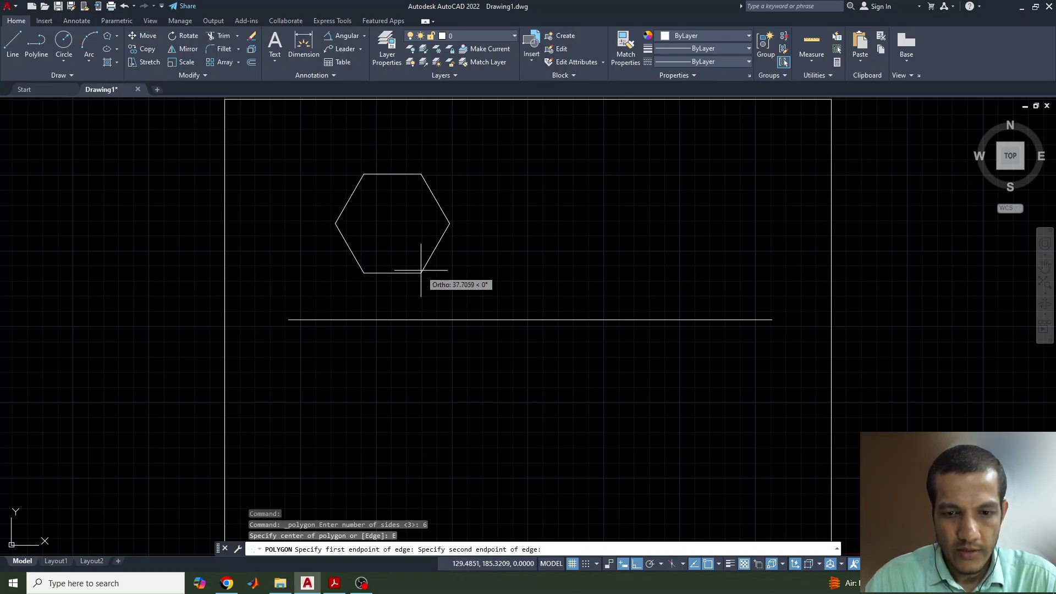
# Consult the exercise PDF, then complete the hexagon above the reference line with a horizontal bottom edge 25 mm long
pyautogui.click(335, 584)
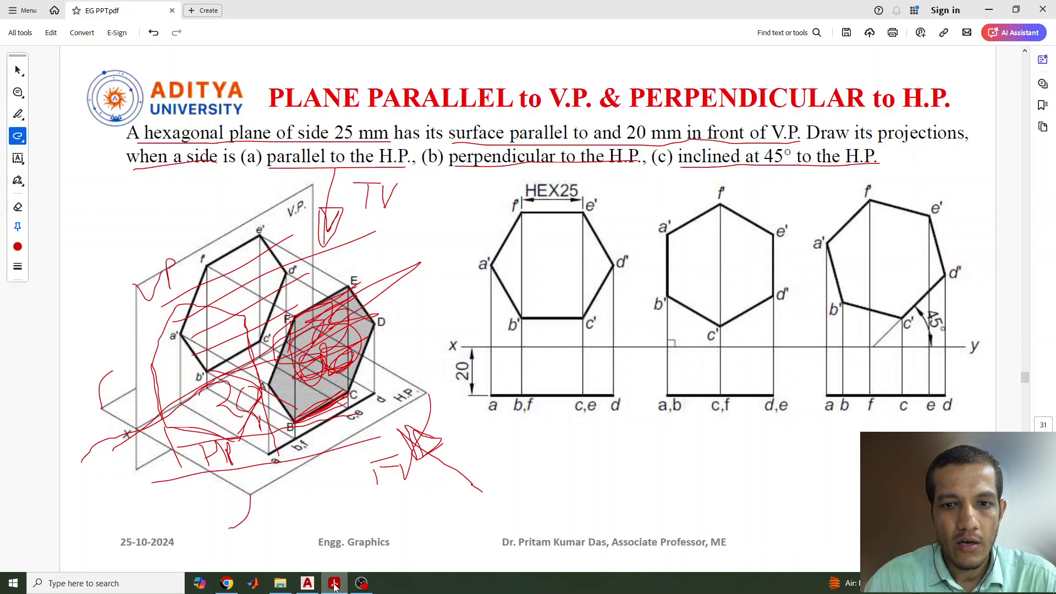
pyautogui.click(307, 583)
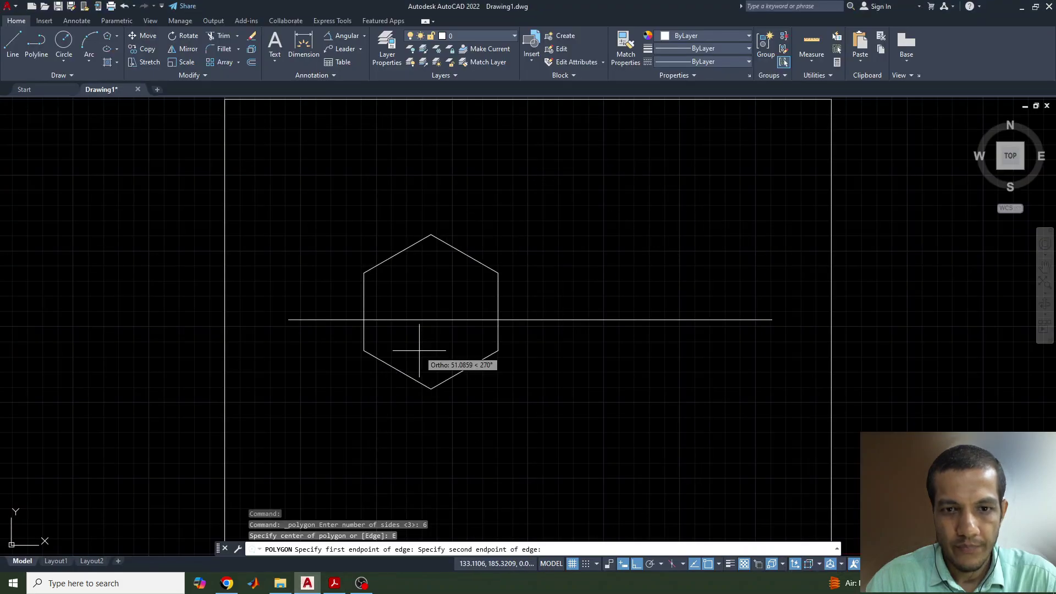
pyautogui.write('25')
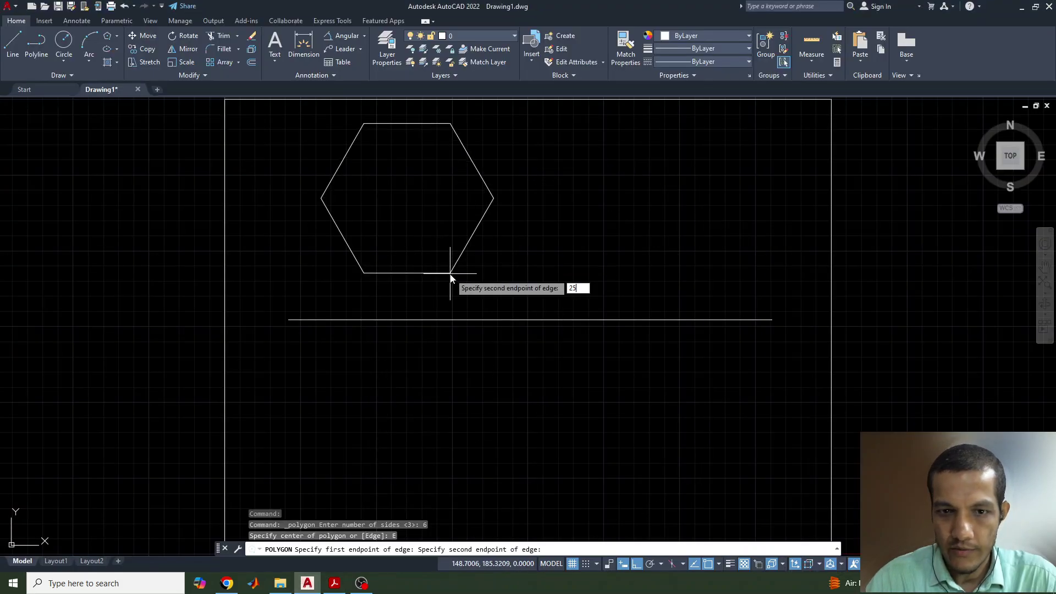
pyautogui.press('Return')
pyautogui.scroll(2, 433, 246)
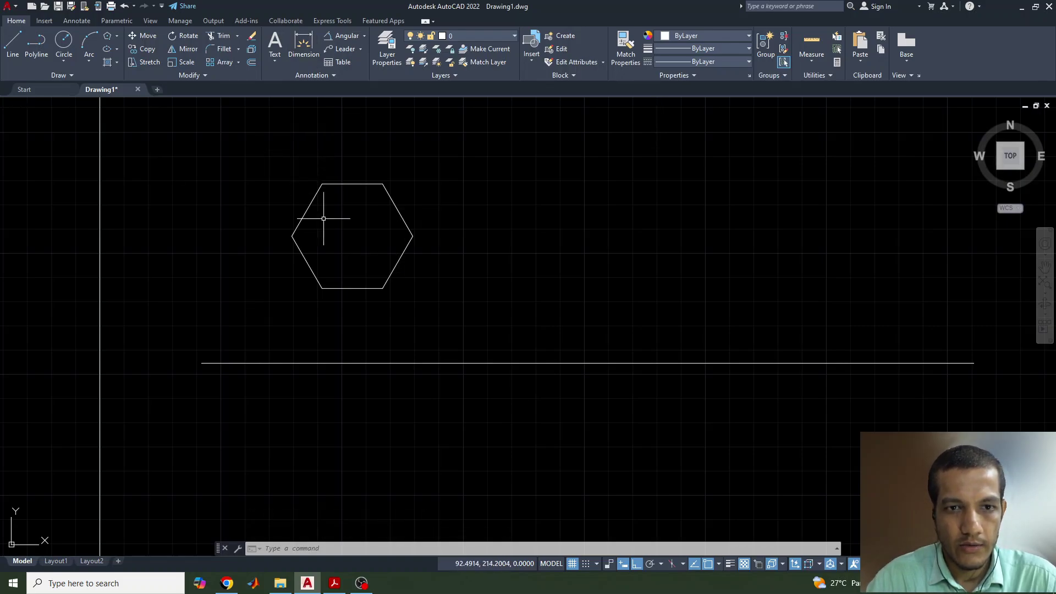
# Draw vertical projection lines from the hexagon's leftmost and rightmost corners down to the horizontal reference line
pyautogui.click(11, 49)
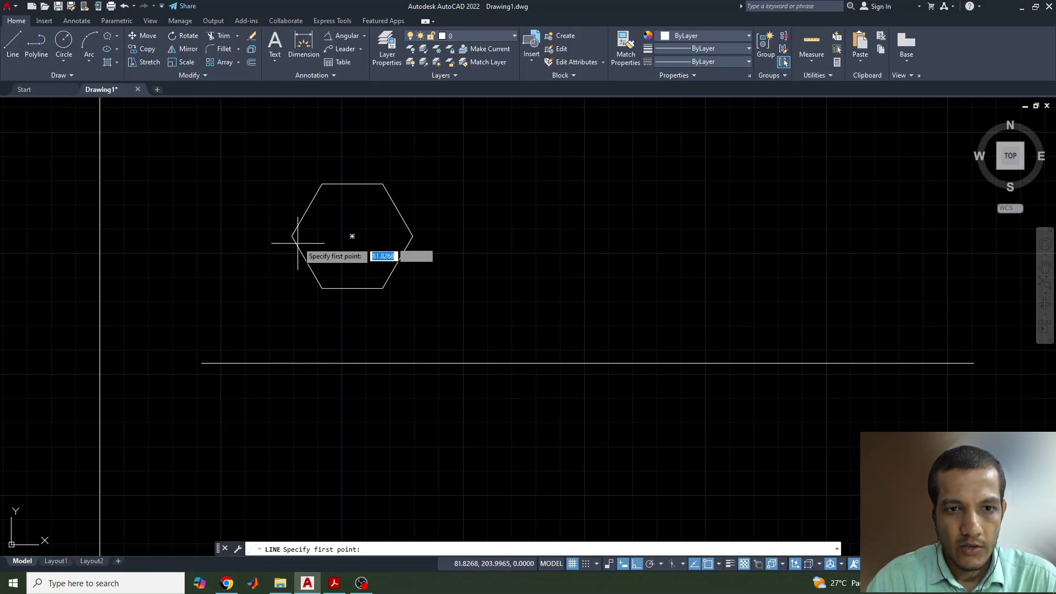
pyautogui.click(291, 236)
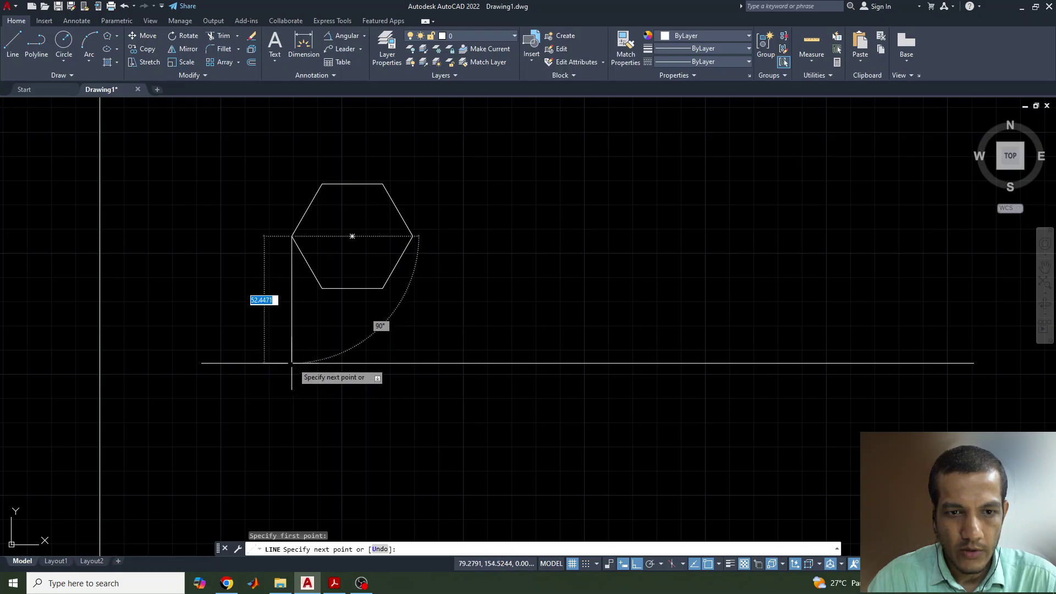
pyautogui.click(294, 362)
pyautogui.press('Return')
pyautogui.press('Return')
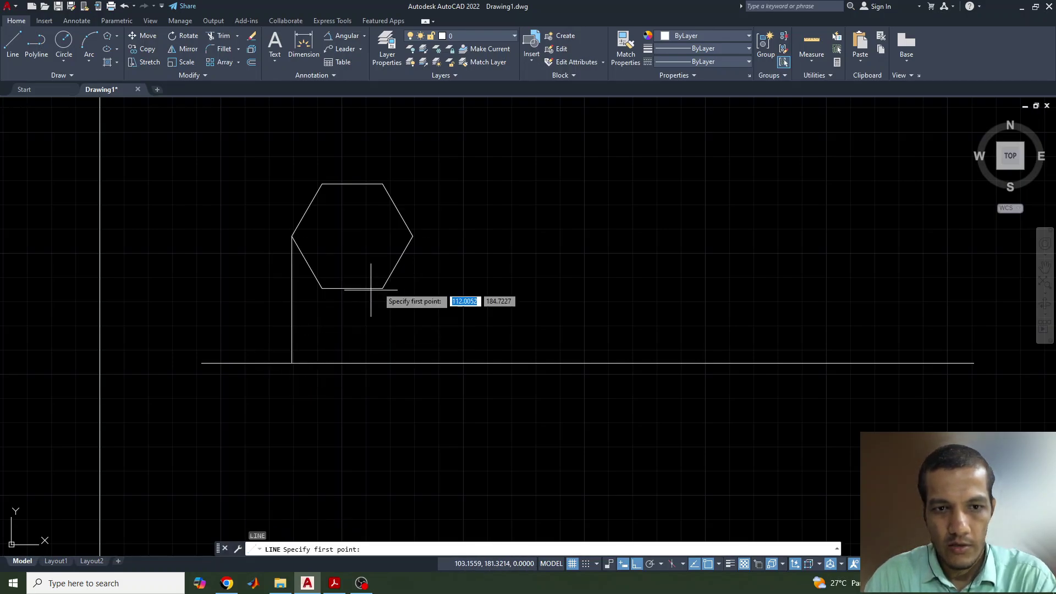
pyautogui.click(413, 236)
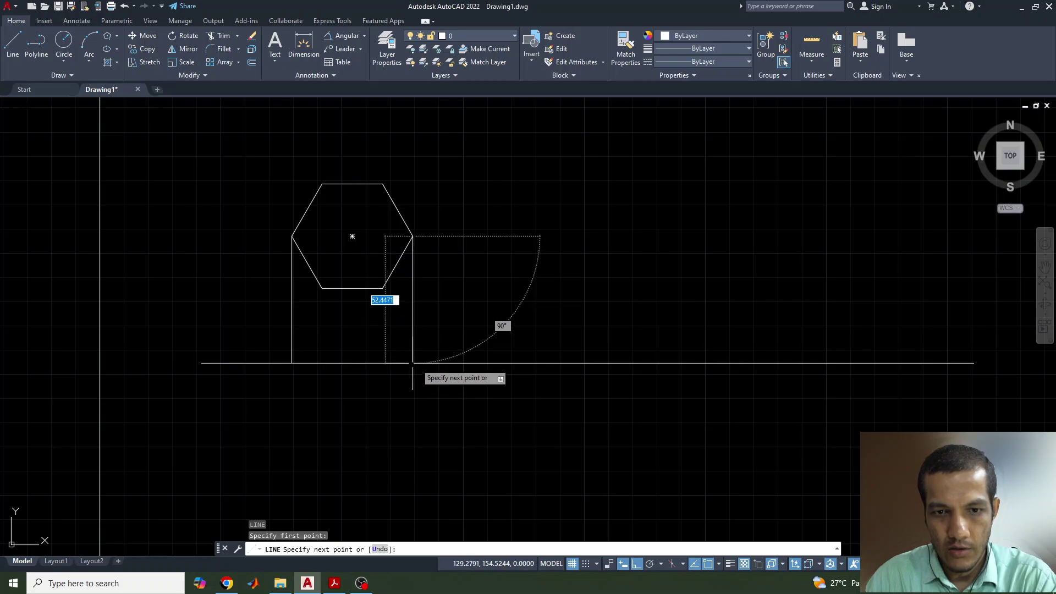
pyautogui.click(410, 361)
pyautogui.press('Return')
# Draw vertical projection lines from the hexagon's two bottom corners down to the horizontal reference line
pyautogui.press('Return')
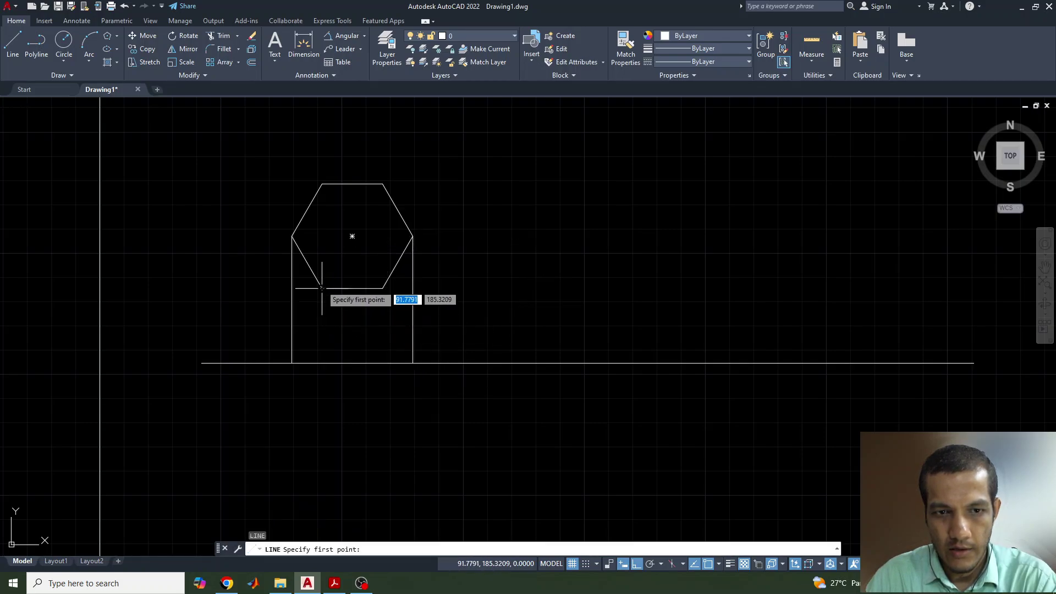
pyautogui.click(322, 287)
pyautogui.click(322, 362)
pyautogui.press('Return')
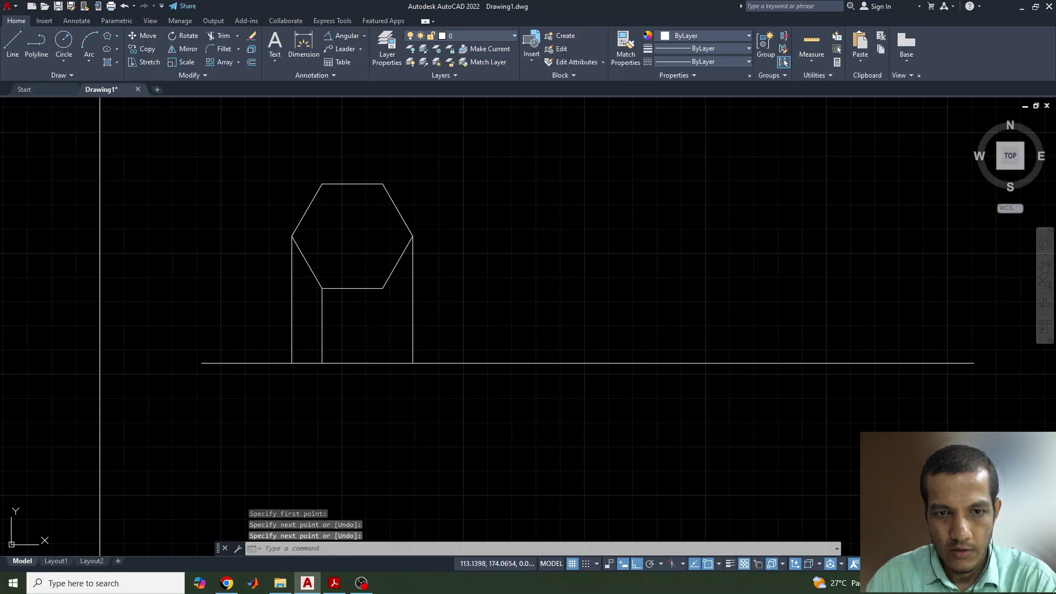
pyautogui.press('Return')
pyautogui.click(383, 288)
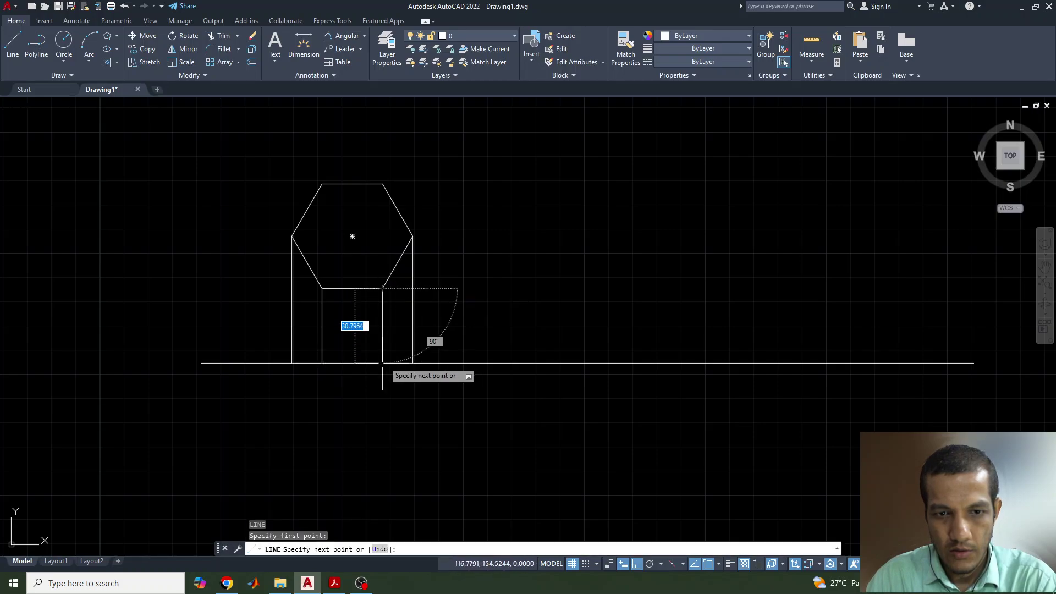
pyautogui.click(384, 346)
pyautogui.press('Return')
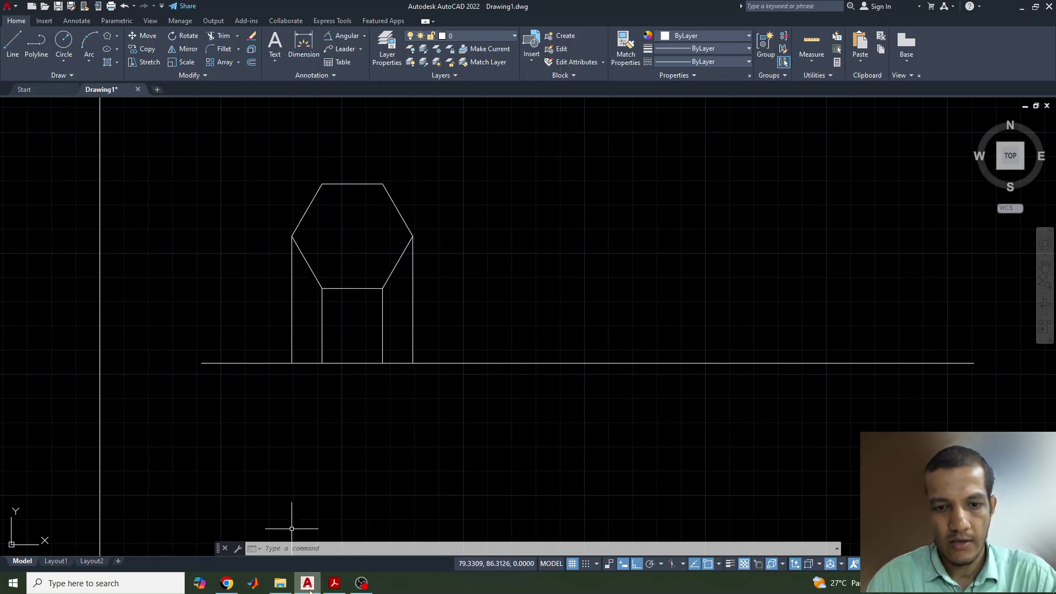
# Consult the exercise PDF, then outline the top view from the left projector's foot: 20 mm down, across, and up to the right projector's foot
pyautogui.click(333, 585)
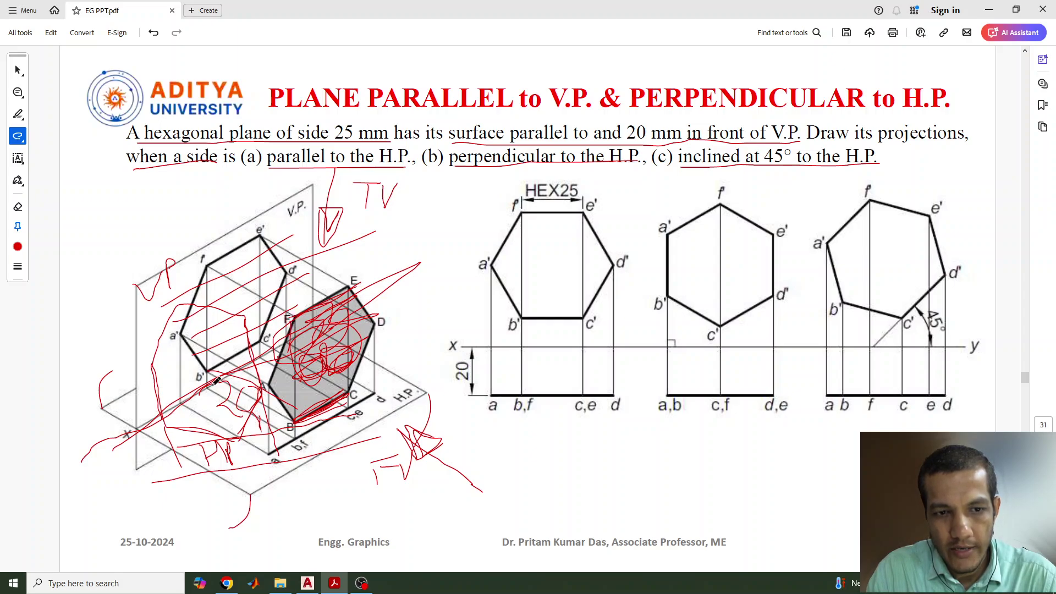
pyautogui.click(307, 583)
pyautogui.write('l')
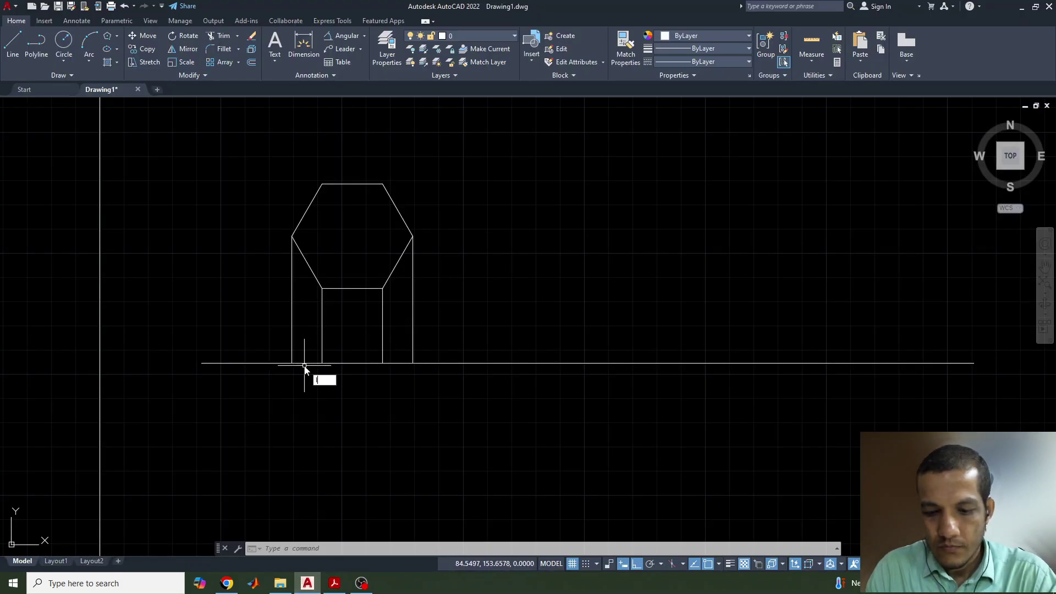
pyautogui.press('Return')
pyautogui.click(291, 363)
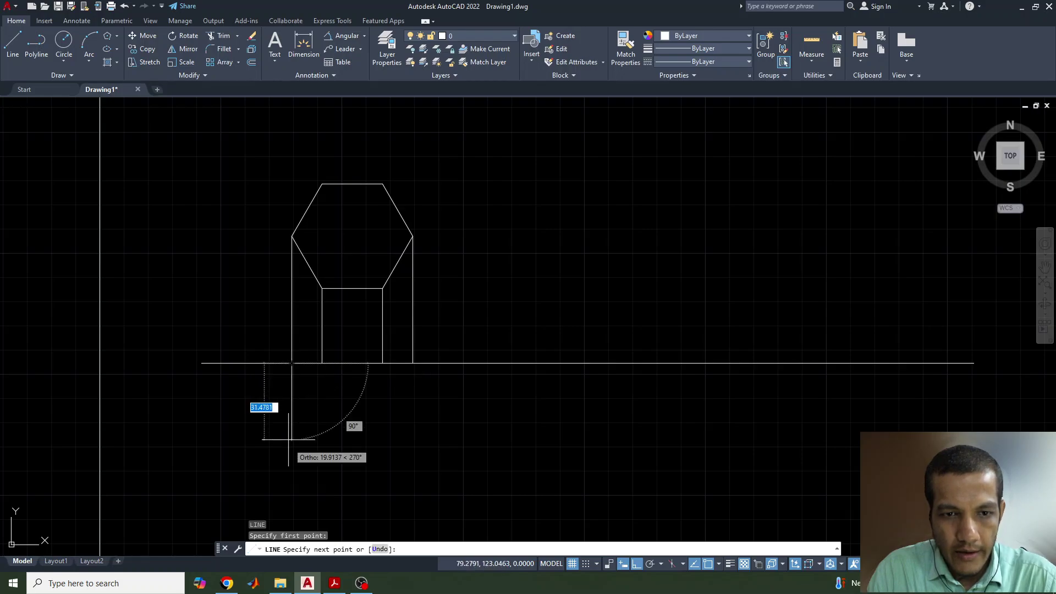
pyautogui.write('20')
pyautogui.press('Return')
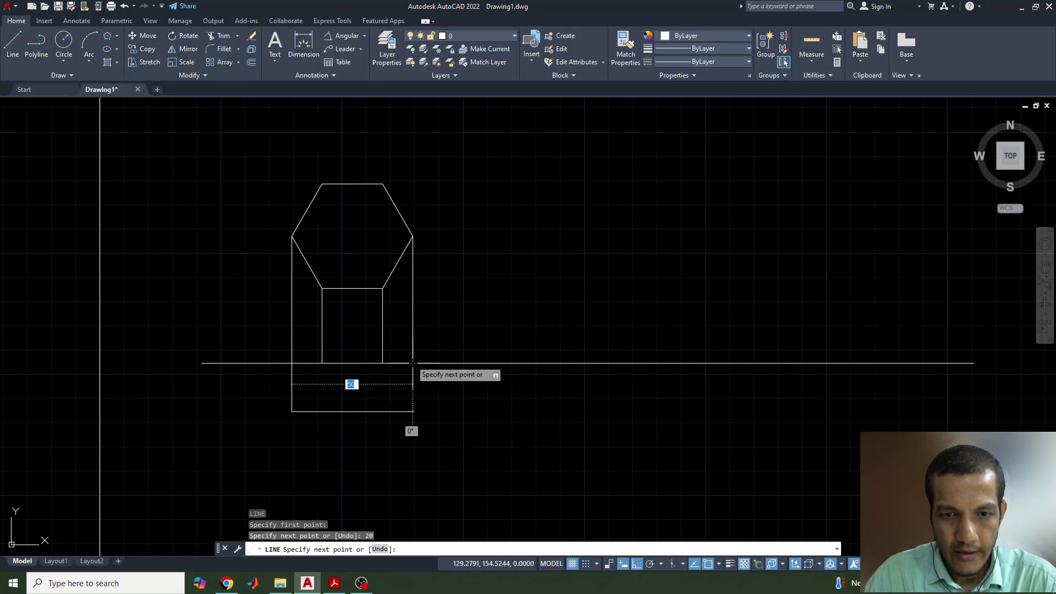
pyautogui.click(413, 412)
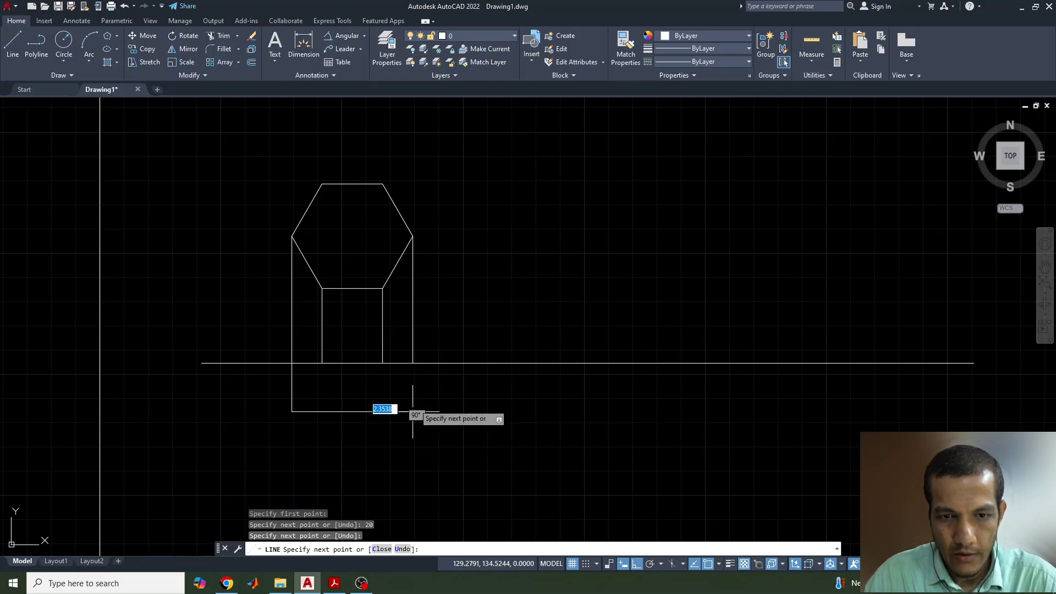
pyautogui.click(413, 363)
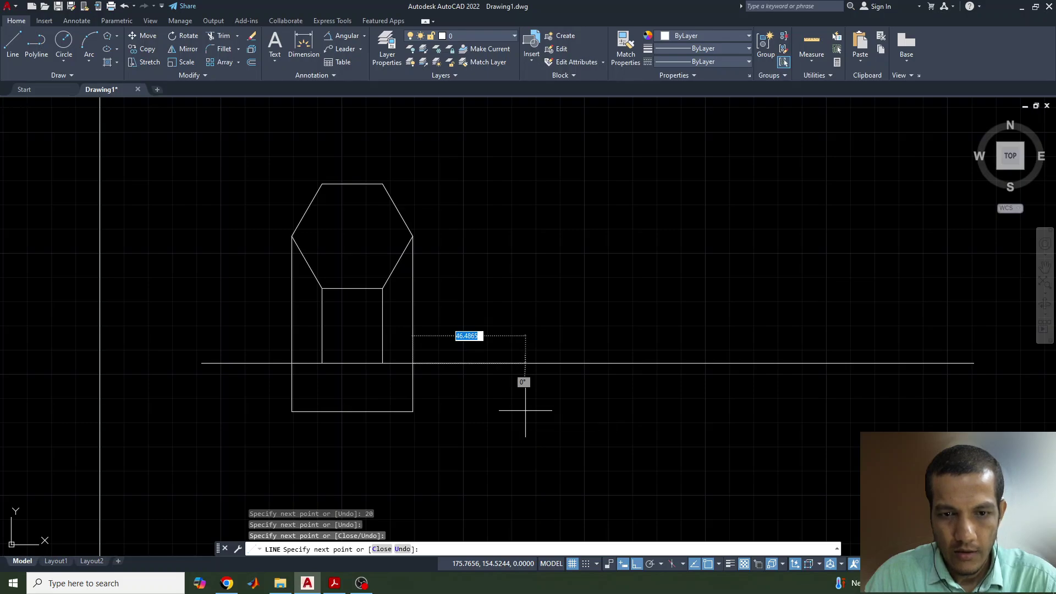
pyautogui.press('Return')
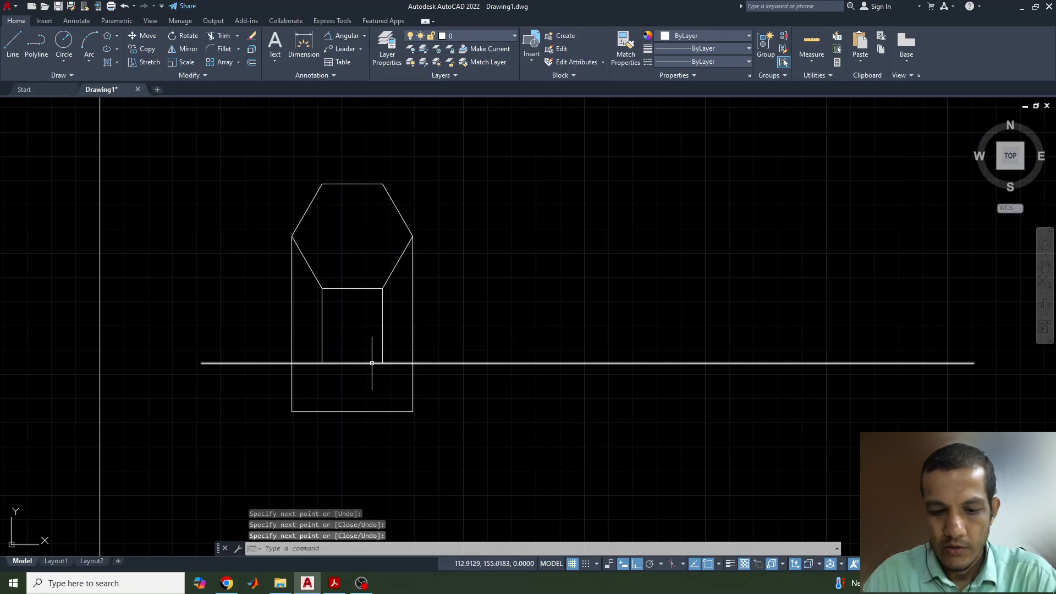
# Extend the two inner projectors from the reference line down to the horizontal top-view line
pyautogui.write('l')
pyautogui.press('Return')
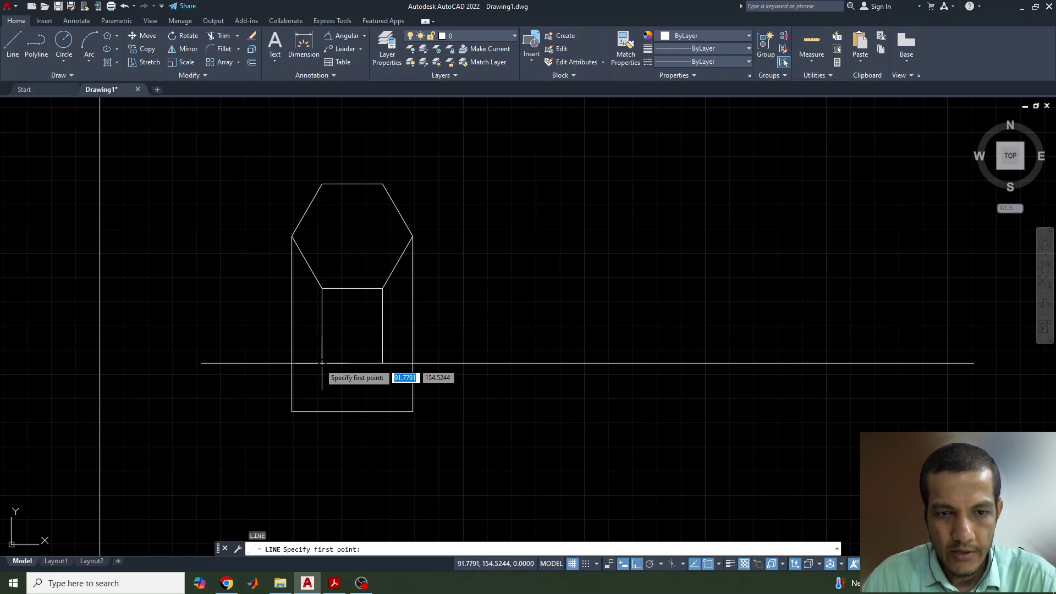
pyautogui.click(322, 363)
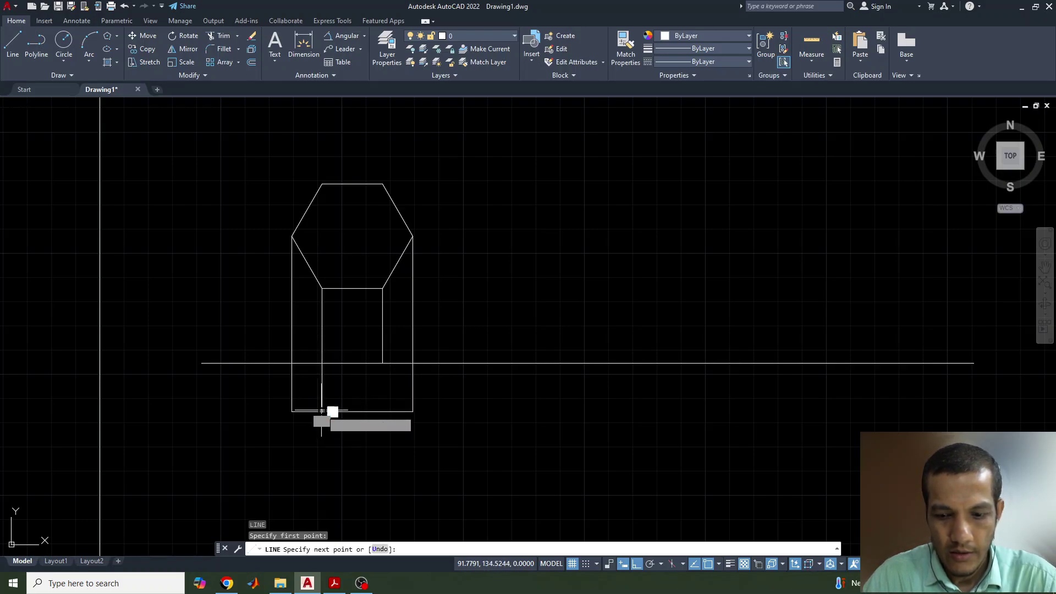
pyautogui.click(332, 412)
pyautogui.press('Return')
pyautogui.press('Return')
pyautogui.click(382, 363)
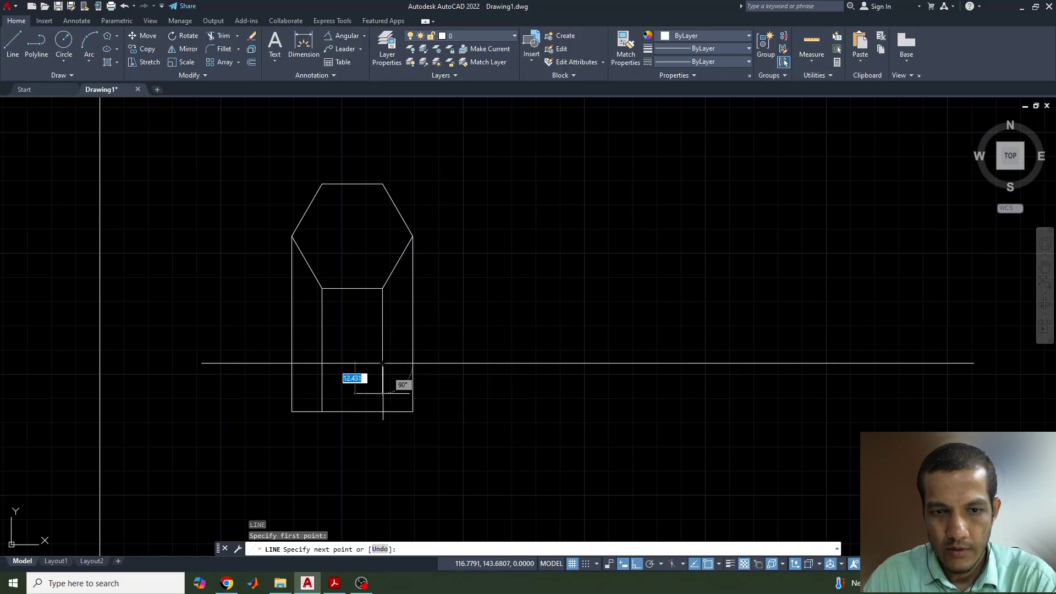
pyautogui.click(382, 411)
pyautogui.press('Return')
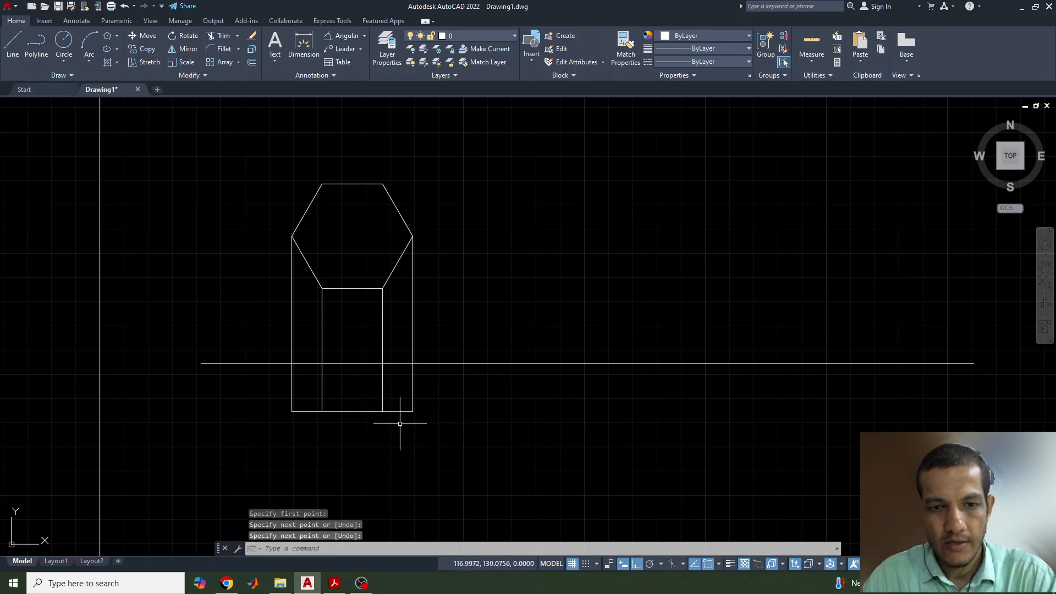
# Make the horizontal top-view line red with a lineweight of 0.30 mm
pyautogui.click(352, 413)
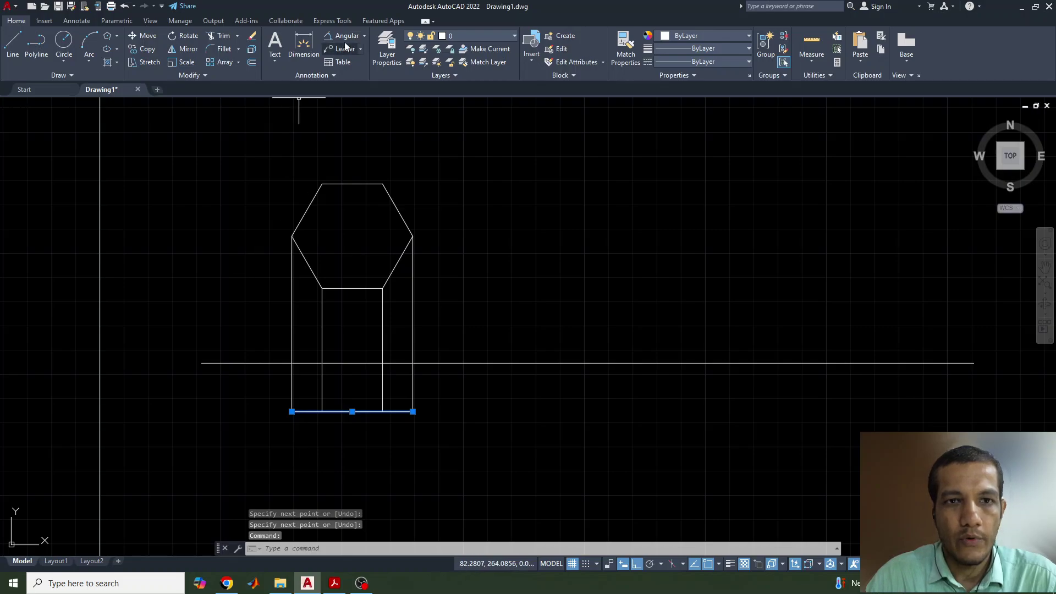
pyautogui.click(671, 37)
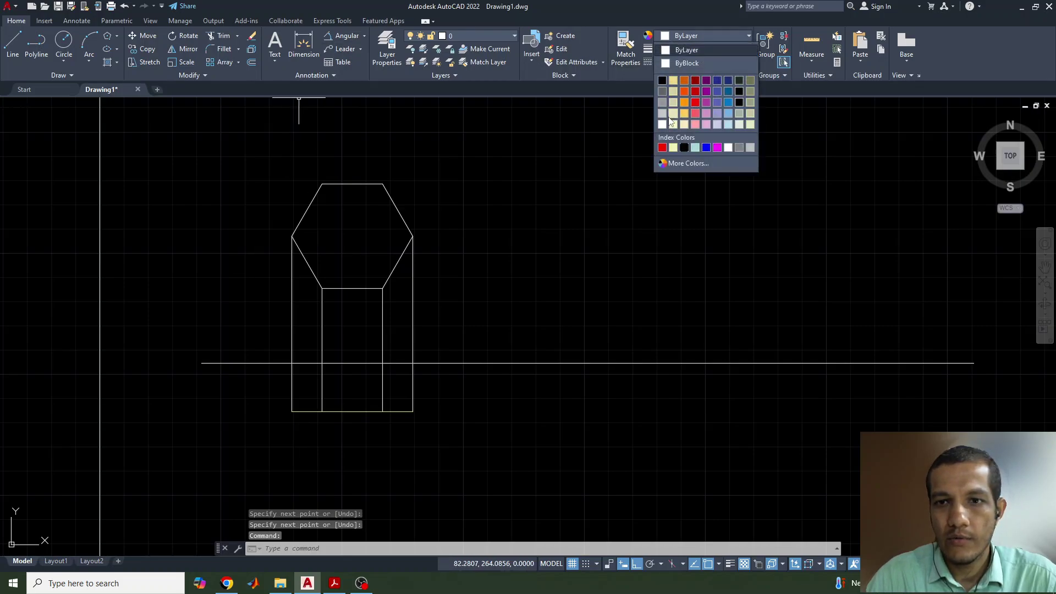
pyautogui.click(663, 148)
pyautogui.click(704, 51)
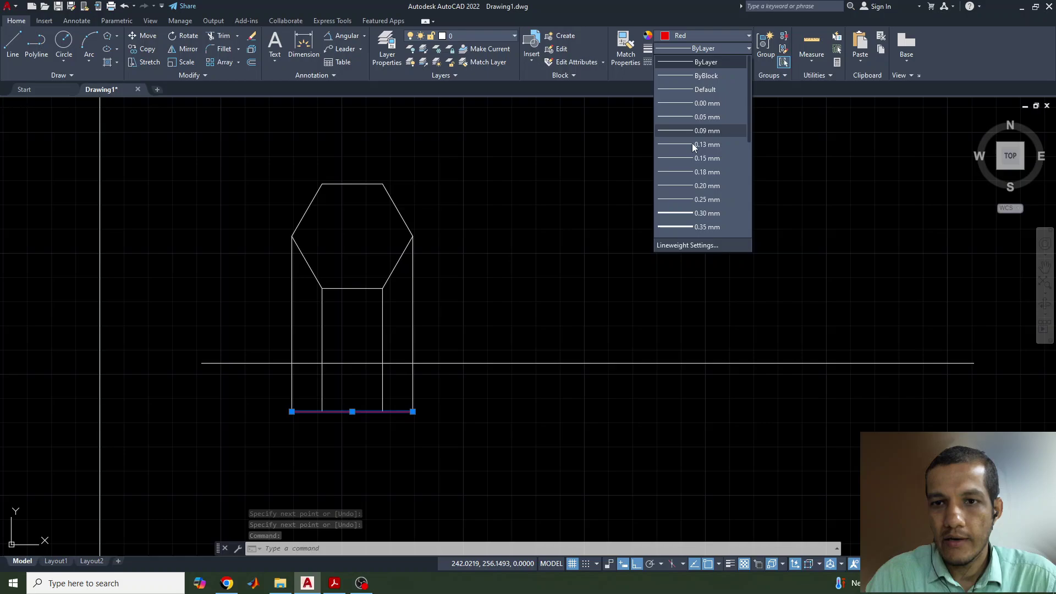
pyautogui.click(694, 213)
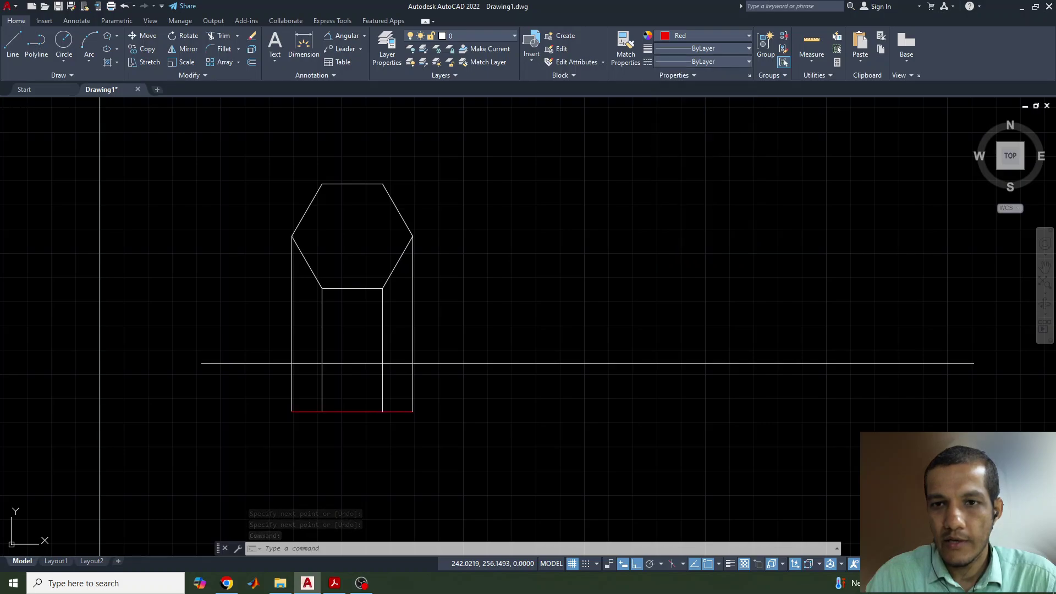
# Enable the display of lineweights in the drawing through the lineweight settings
pyautogui.click(730, 49)
pyautogui.click(672, 249)
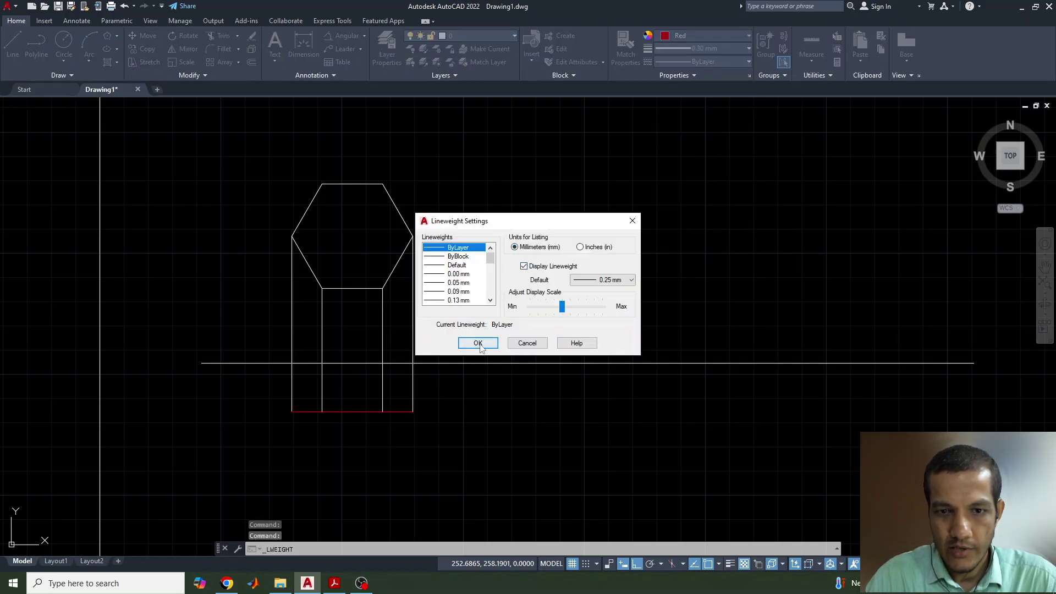
pyautogui.click(477, 343)
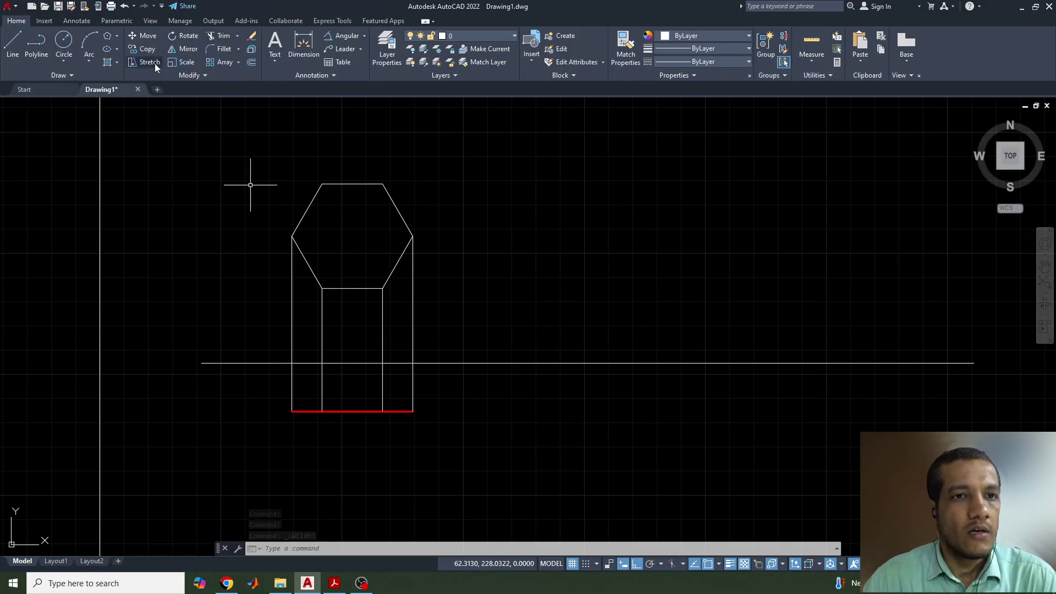
# Start single-line text with height 4 and rotation 0, check the exercise PDF, and label the hexagon's left vertex a'
pyautogui.click(273, 62)
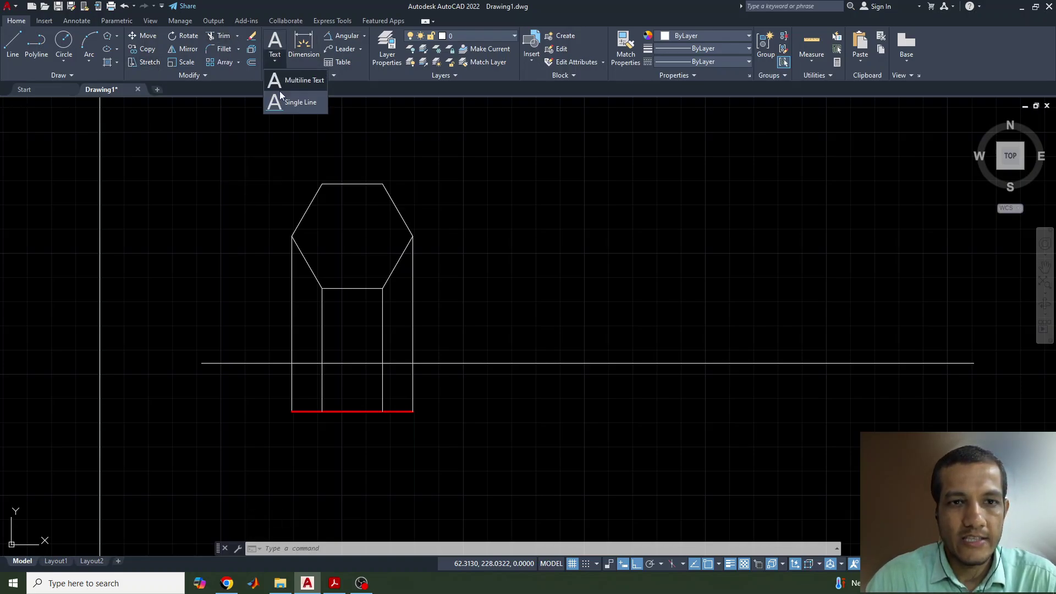
pyautogui.click(293, 103)
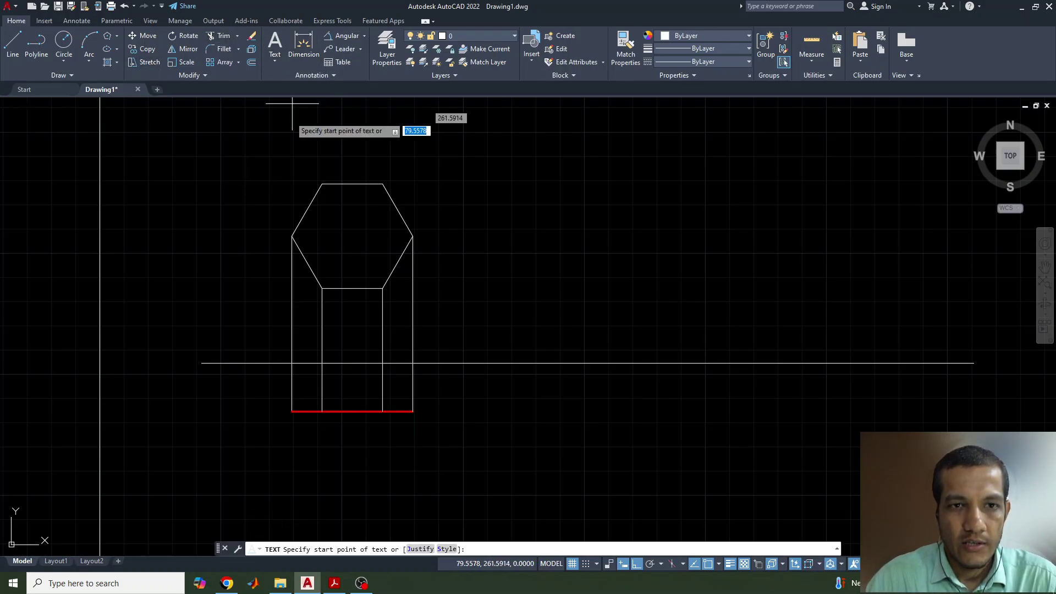
pyautogui.click(274, 236)
pyautogui.write('4')
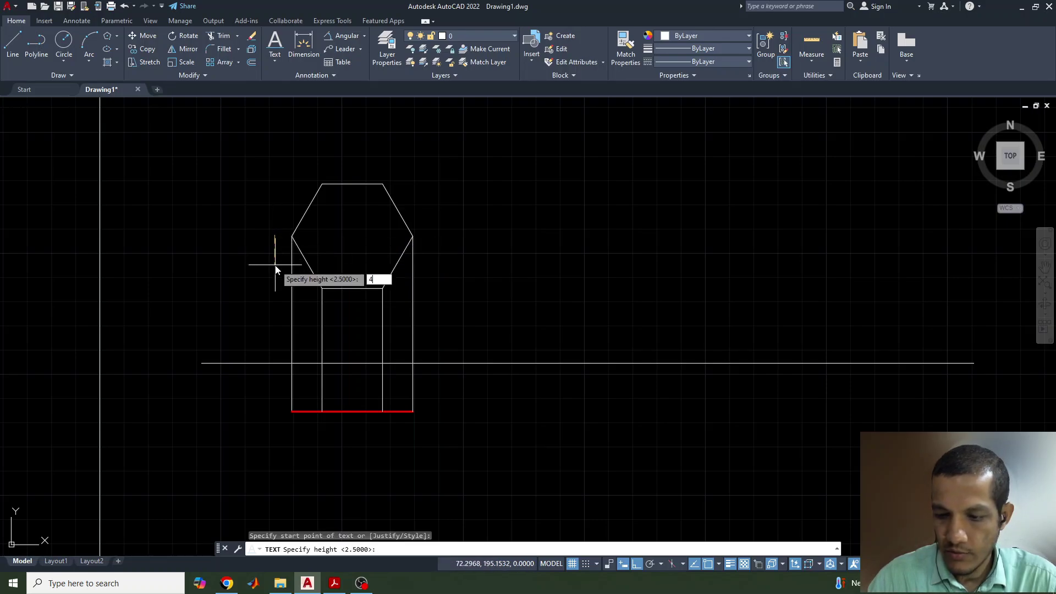
pyautogui.press('Return')
pyautogui.write('0')
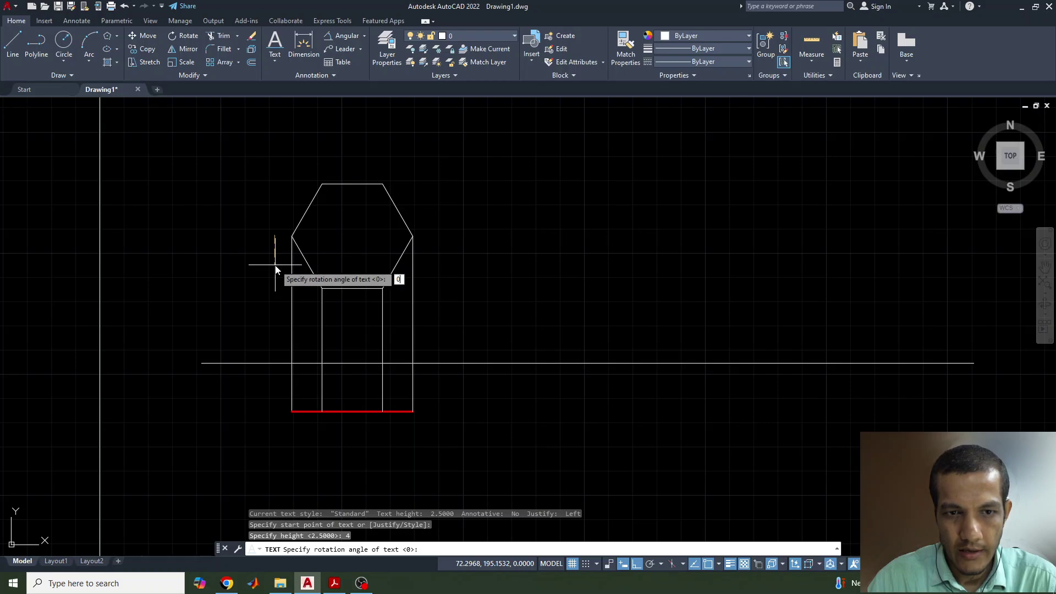
pyautogui.press('Return')
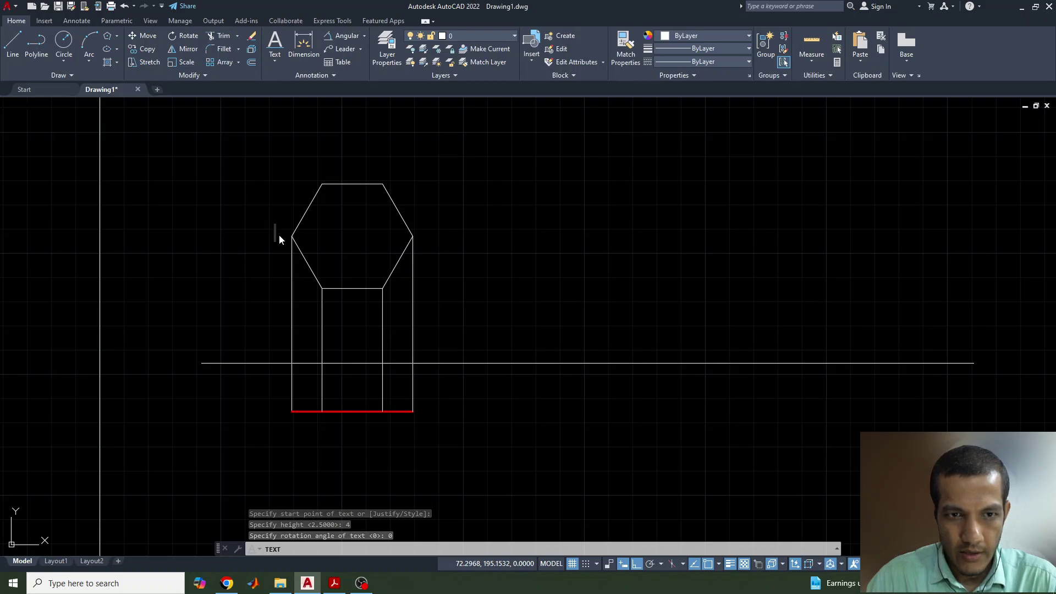
pyautogui.click(333, 584)
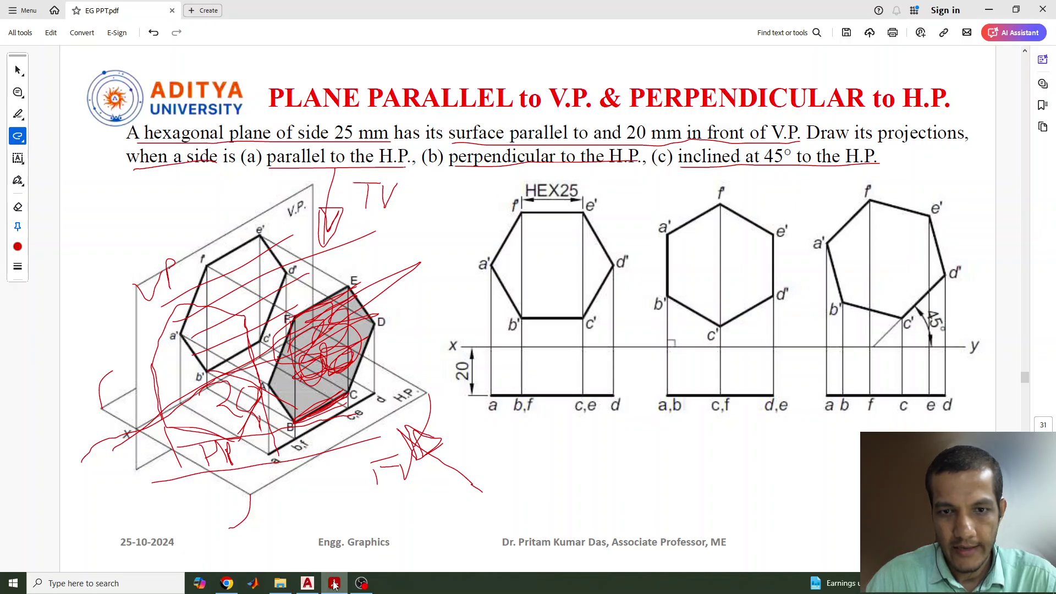
pyautogui.click(334, 584)
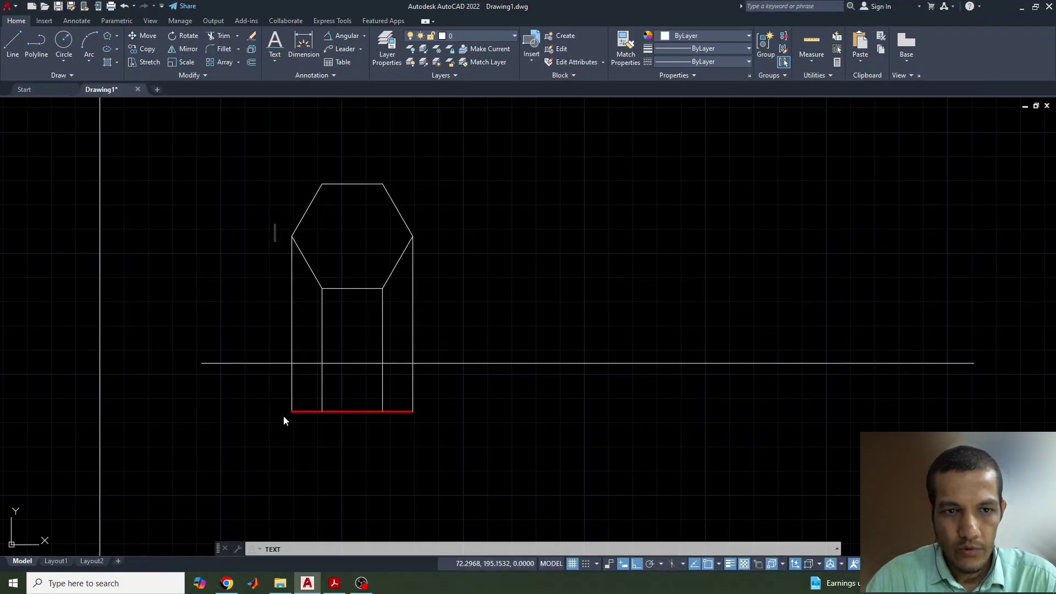
pyautogui.write('a')
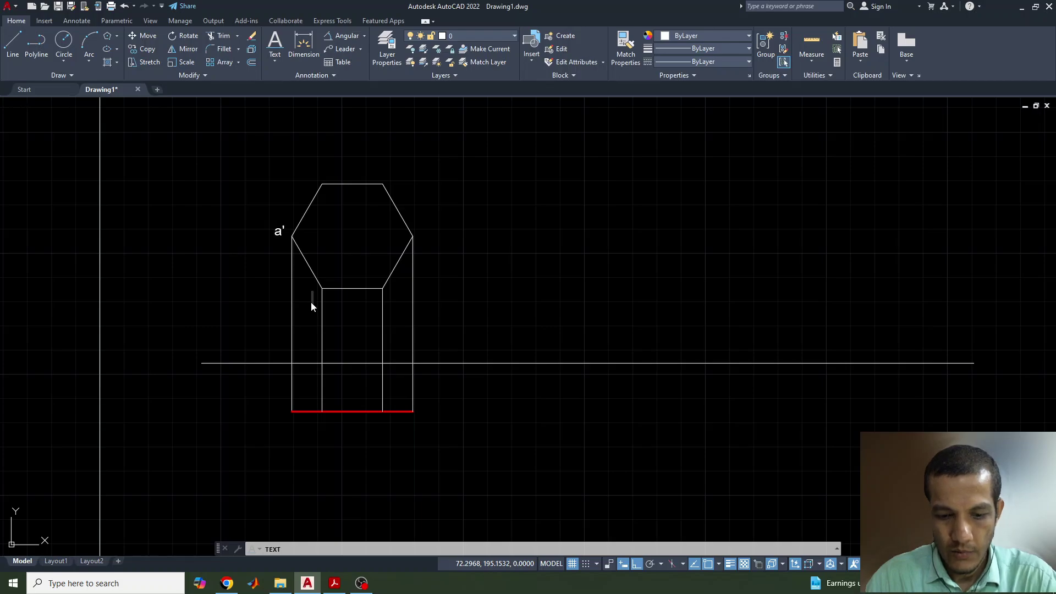
pyautogui.write("'")
# Label the remaining hexagon vertices b', c', d', e' and f' counterclockwise from the lower left vertex
pyautogui.click(394, 299)
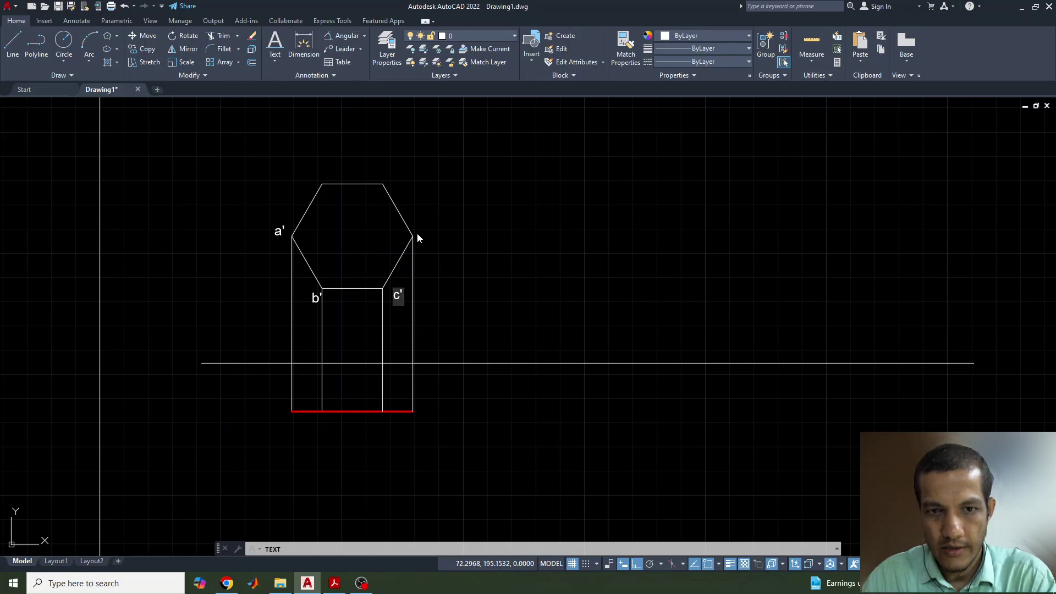
pyautogui.write("'")
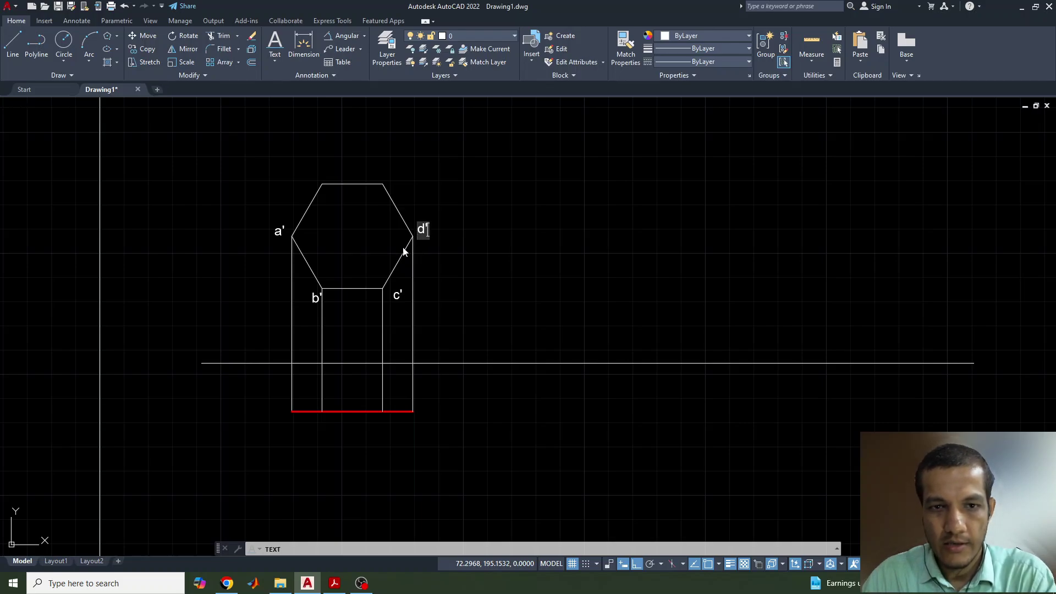
pyautogui.click(390, 189)
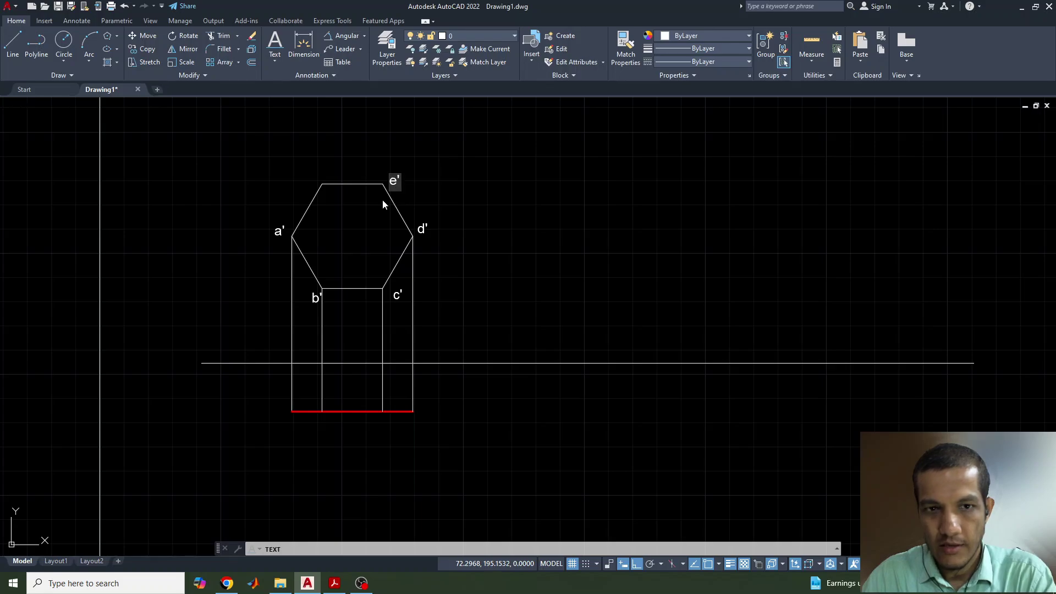
pyautogui.write("f'")
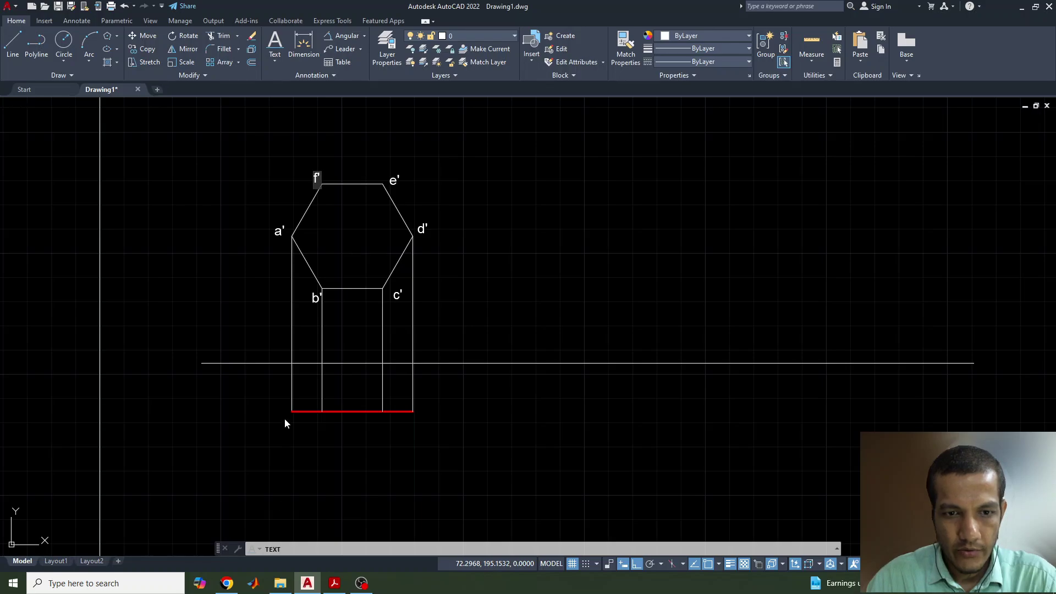
# Label the red top-view line's ends a and d, and its inner projector points b,f and c,e
pyautogui.write('a')
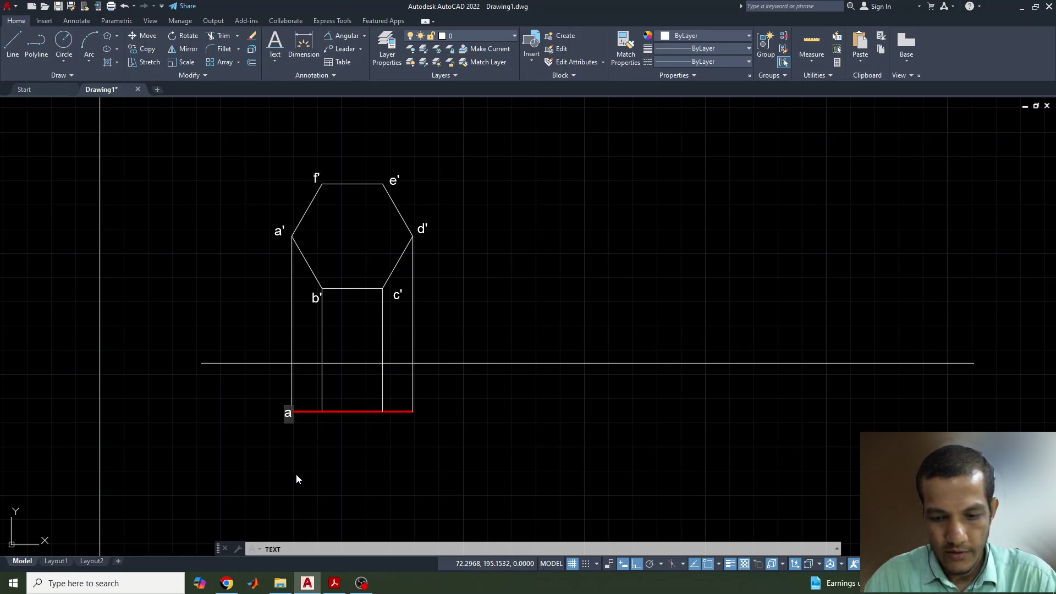
pyautogui.click(419, 413)
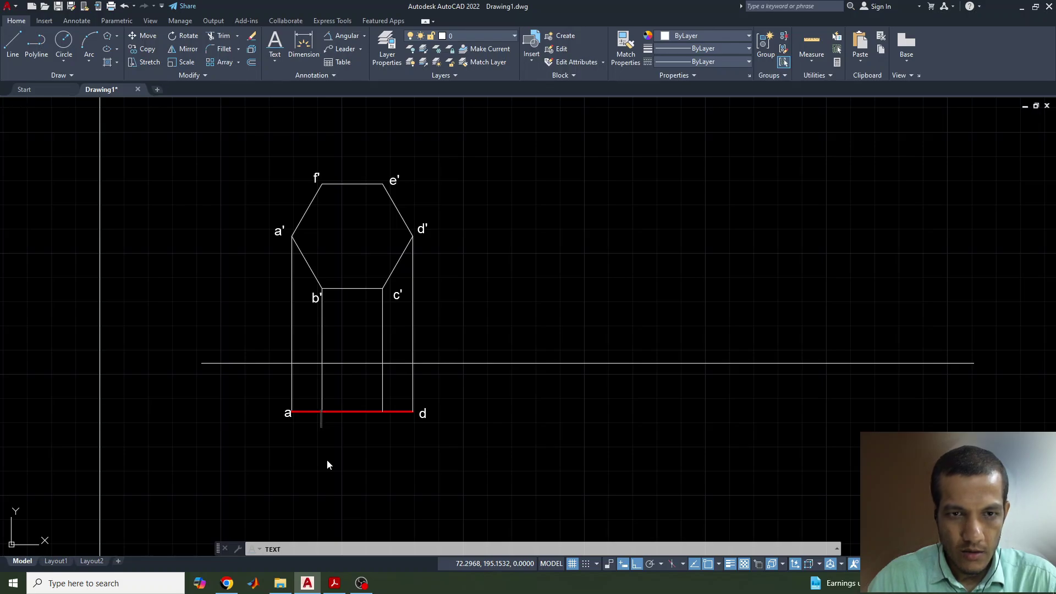
pyautogui.write('b')
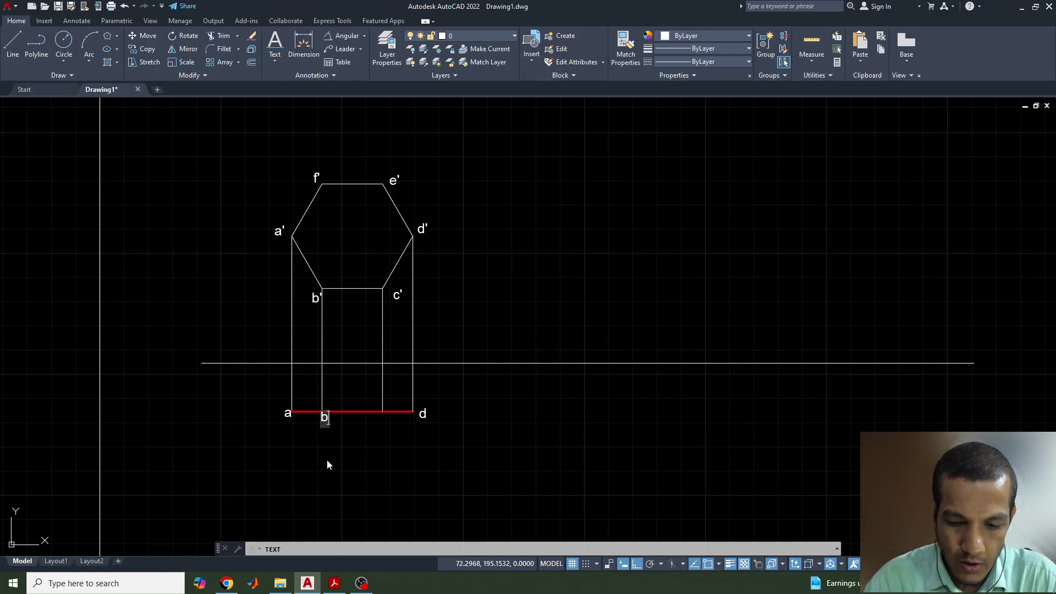
pyautogui.write(',f')
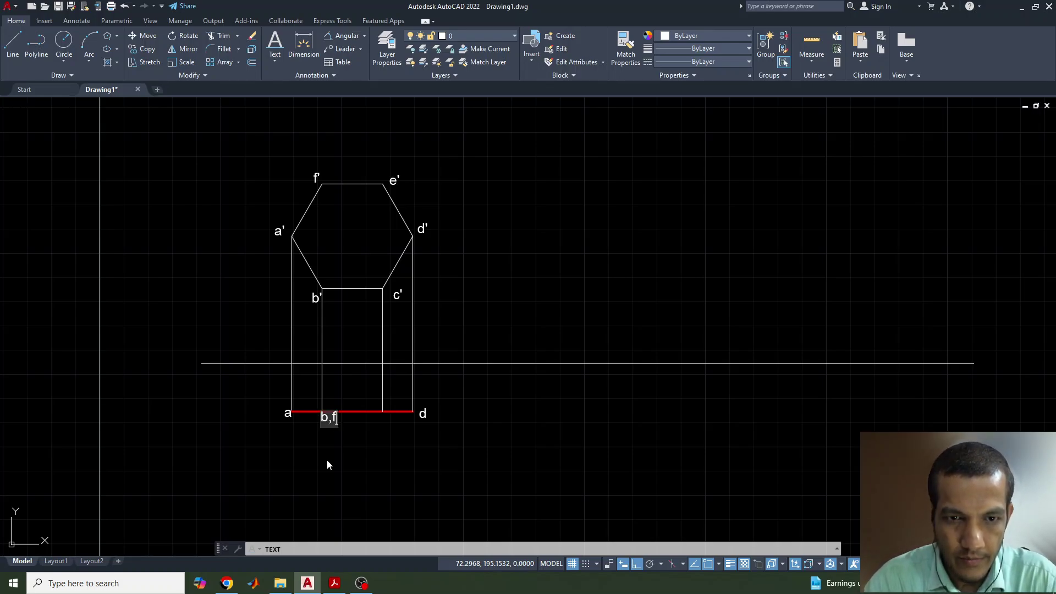
pyautogui.click(382, 425)
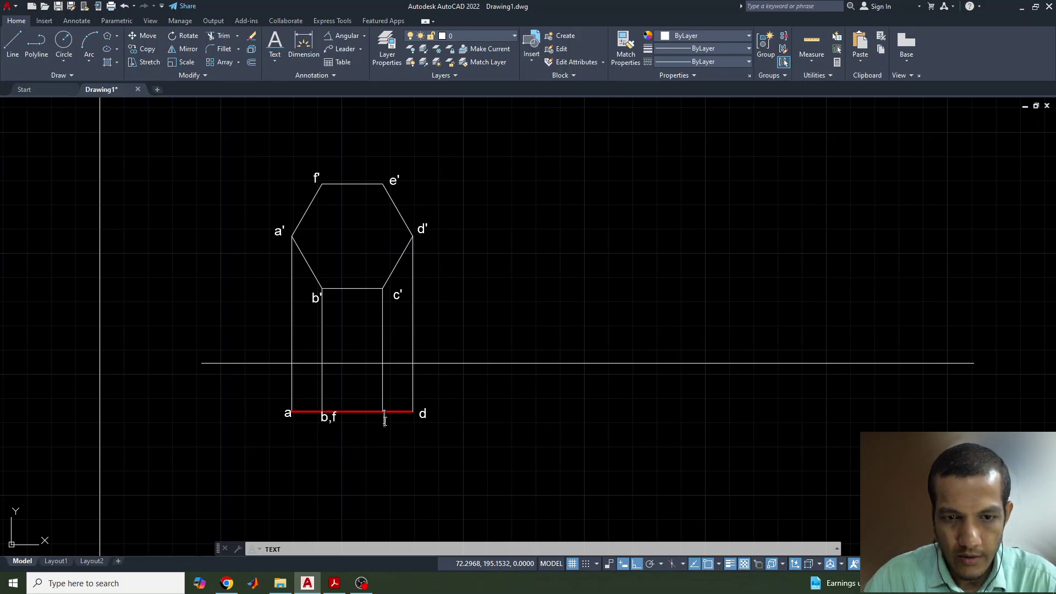
pyautogui.write('c,e')
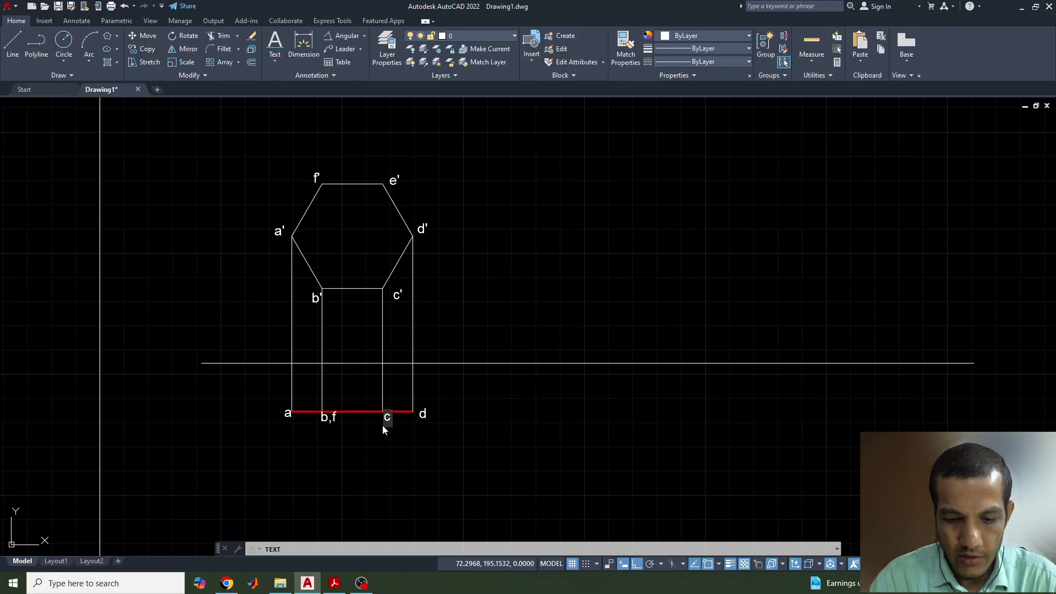
pyautogui.click(464, 417)
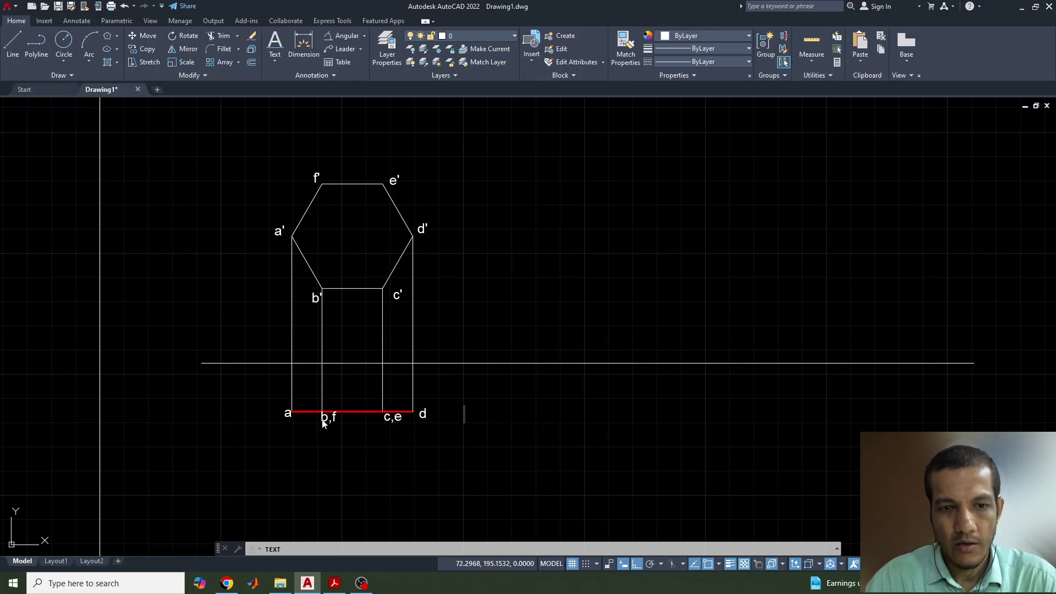
# Label the left end of the reference line X and its right end Y, then finish the text command
pyautogui.write('X')
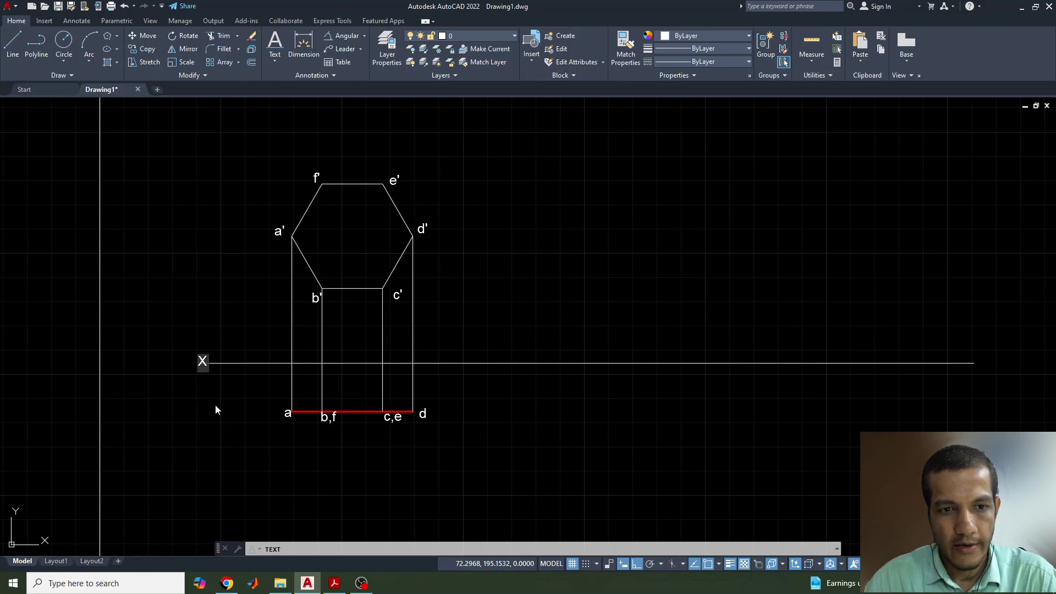
pyautogui.click(974, 367)
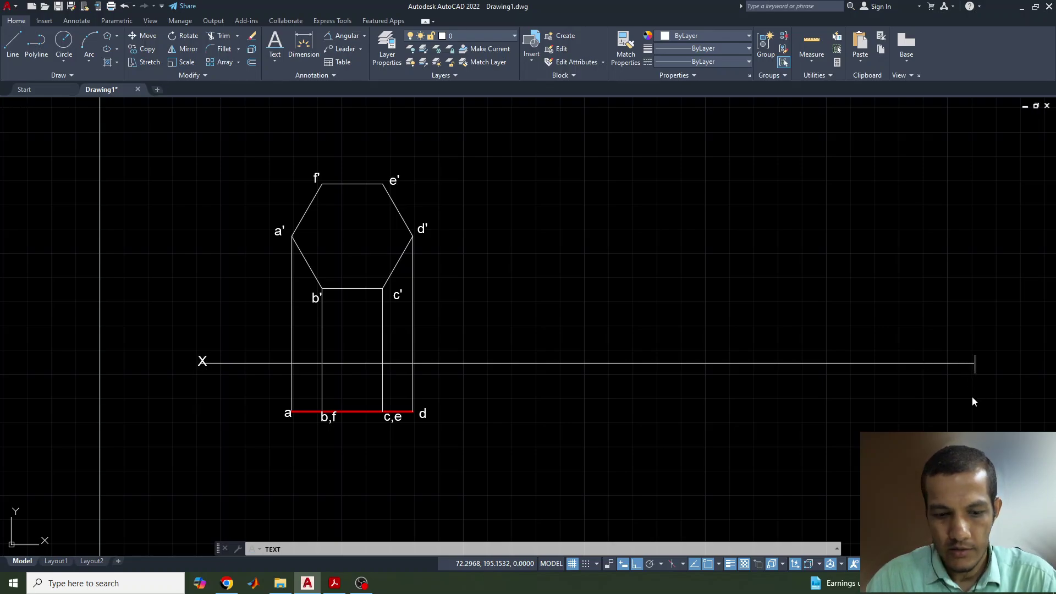
pyautogui.write('Y')
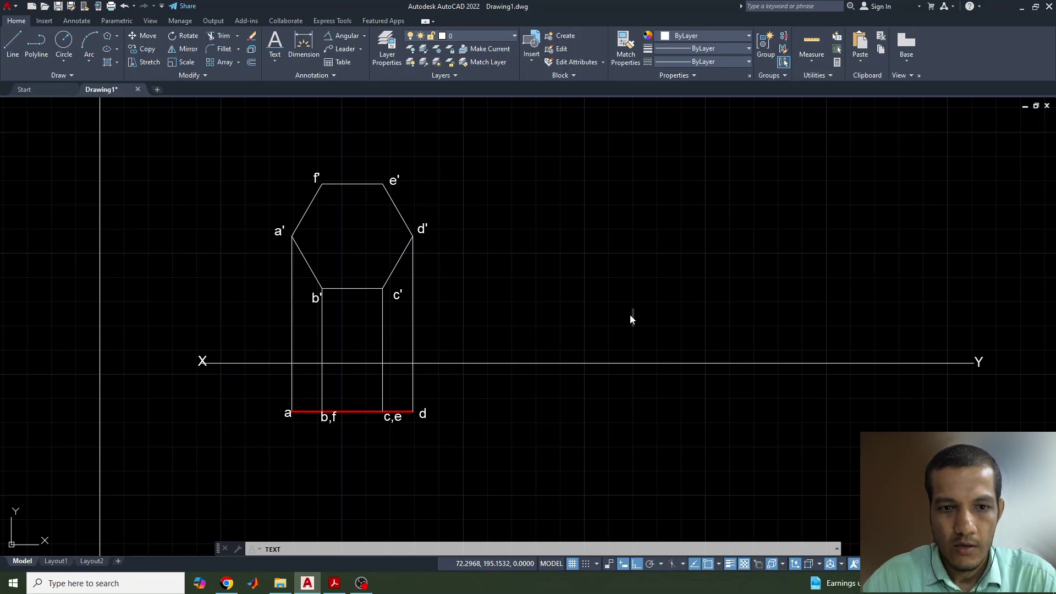
pyautogui.press('Escape')
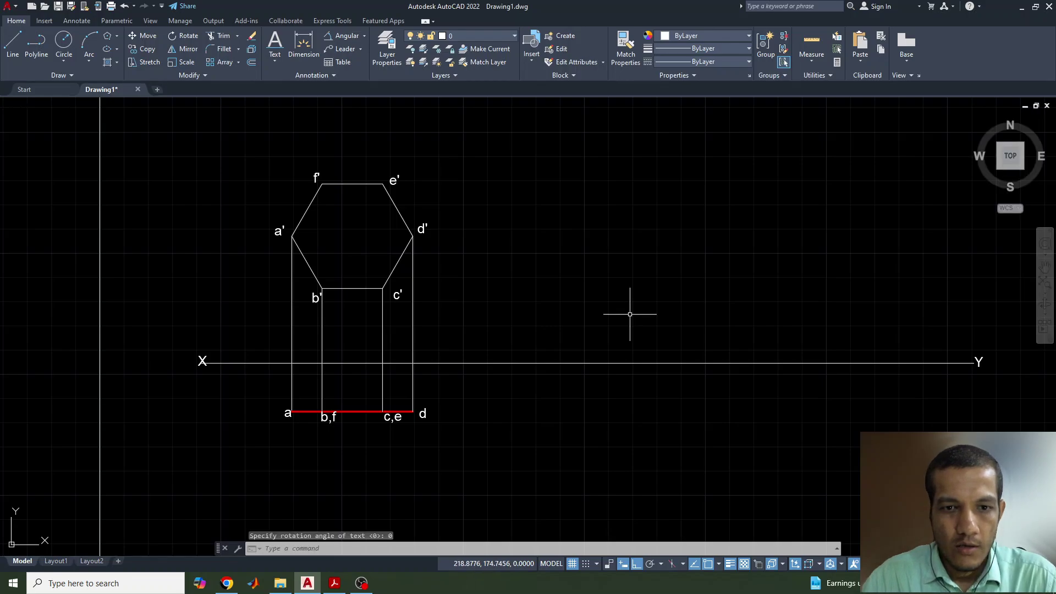
# Add a linear dimension to the hexagon's upper side f'e', placed above the hexagon
pyautogui.click(363, 36)
pyautogui.click(345, 53)
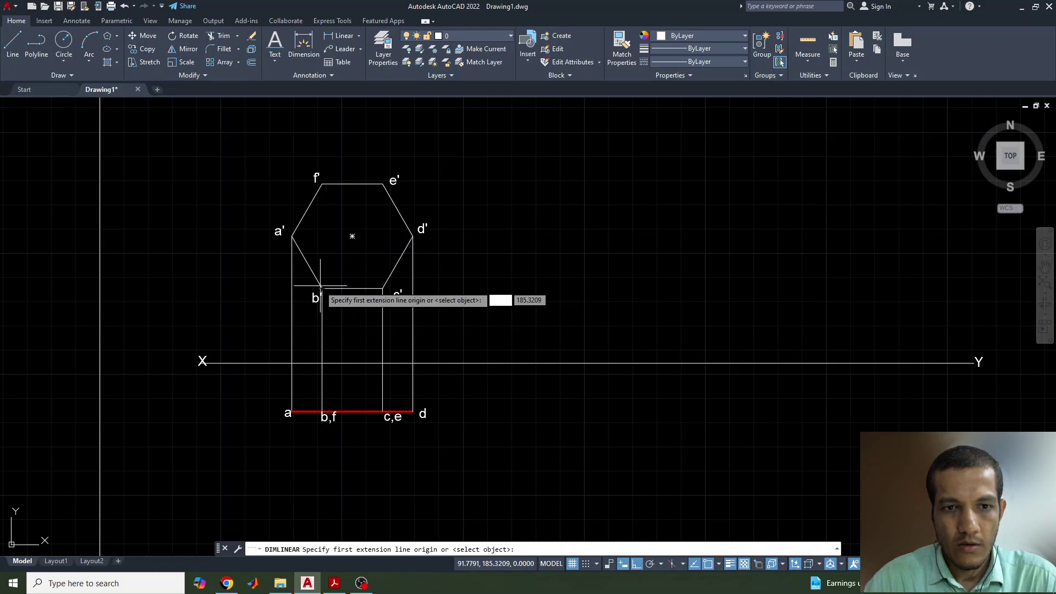
pyautogui.click(321, 183)
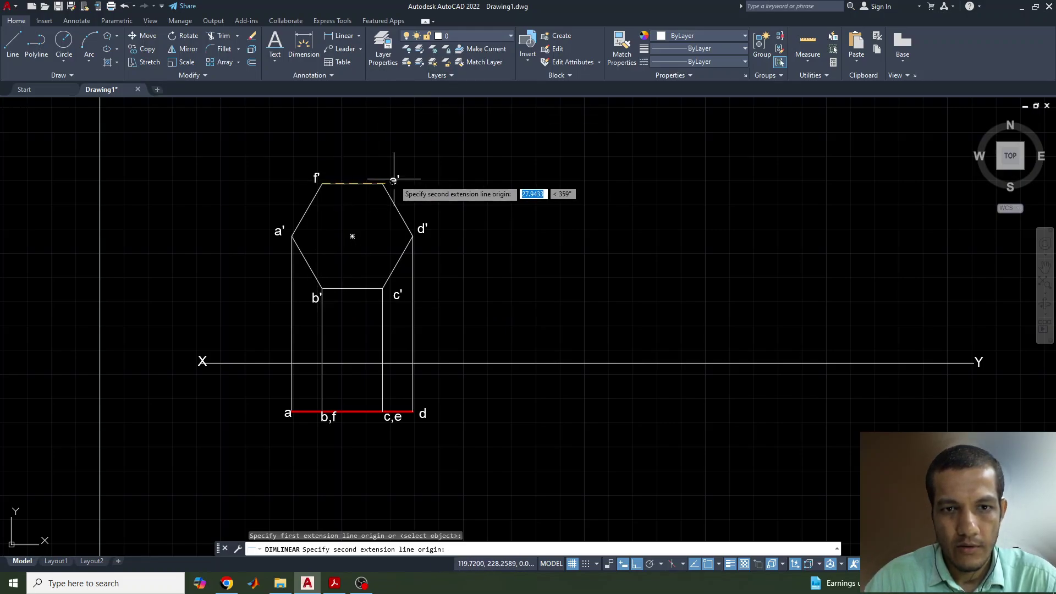
pyautogui.click(355, 148)
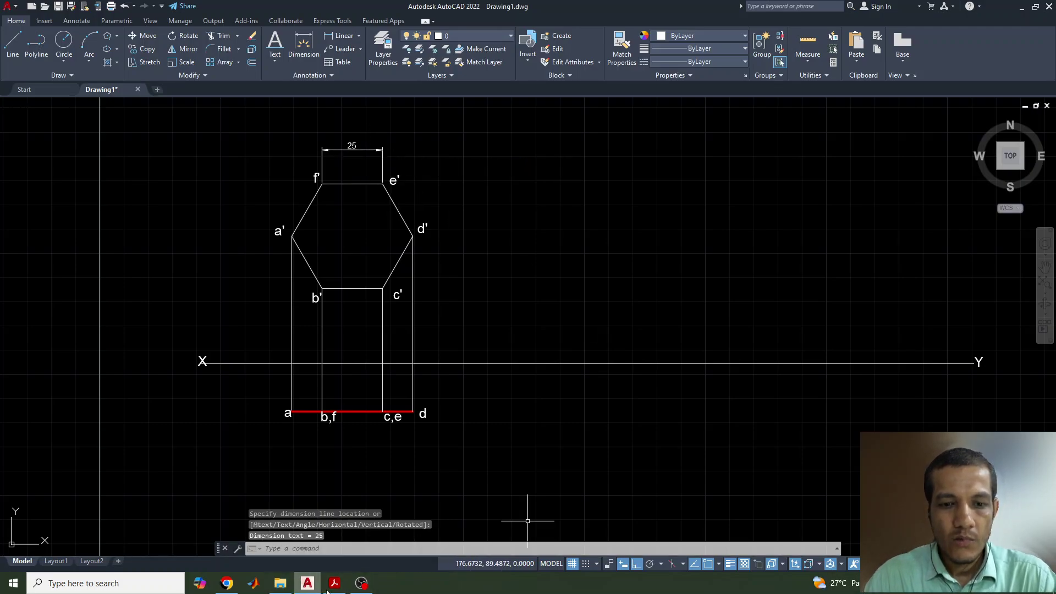
# Consult the exercise PDF, then add a vertical linear dimension between the XY line and top-view point a, placed left of the projector
pyautogui.hotkey('alt', 'Tab')
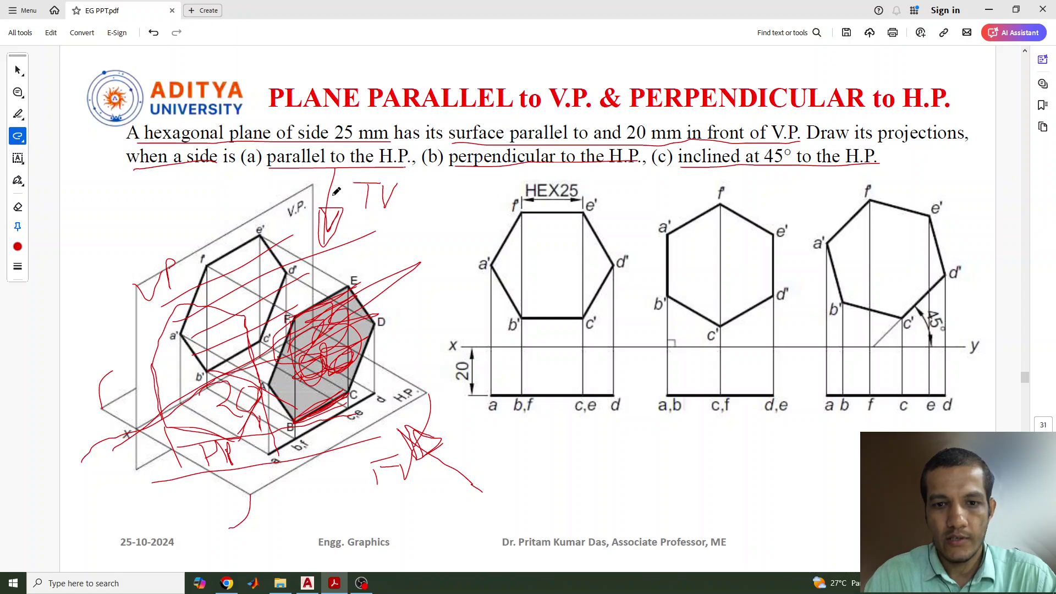
pyautogui.click(312, 586)
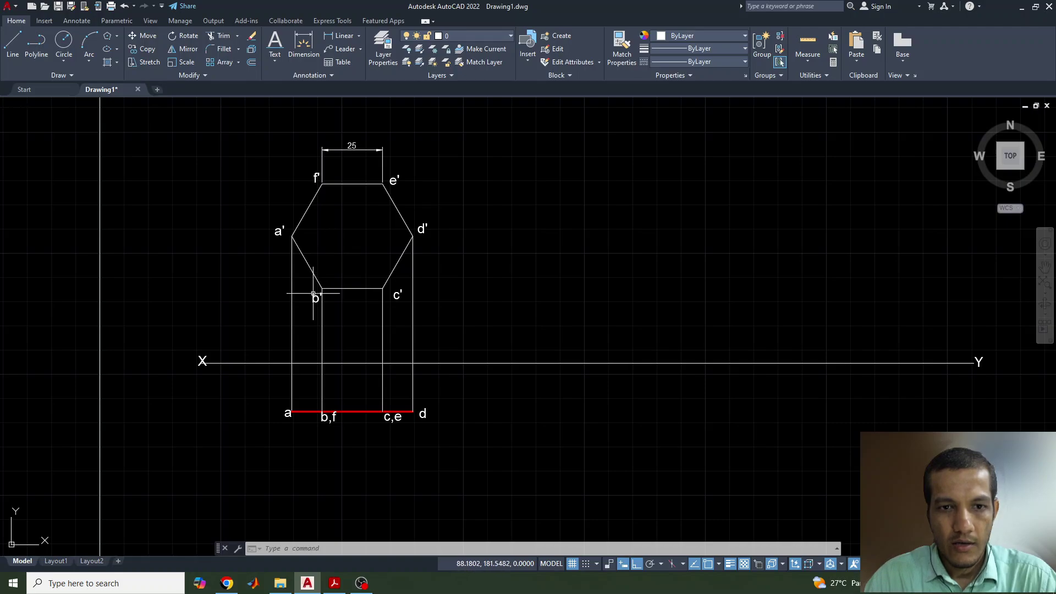
pyautogui.press('Return')
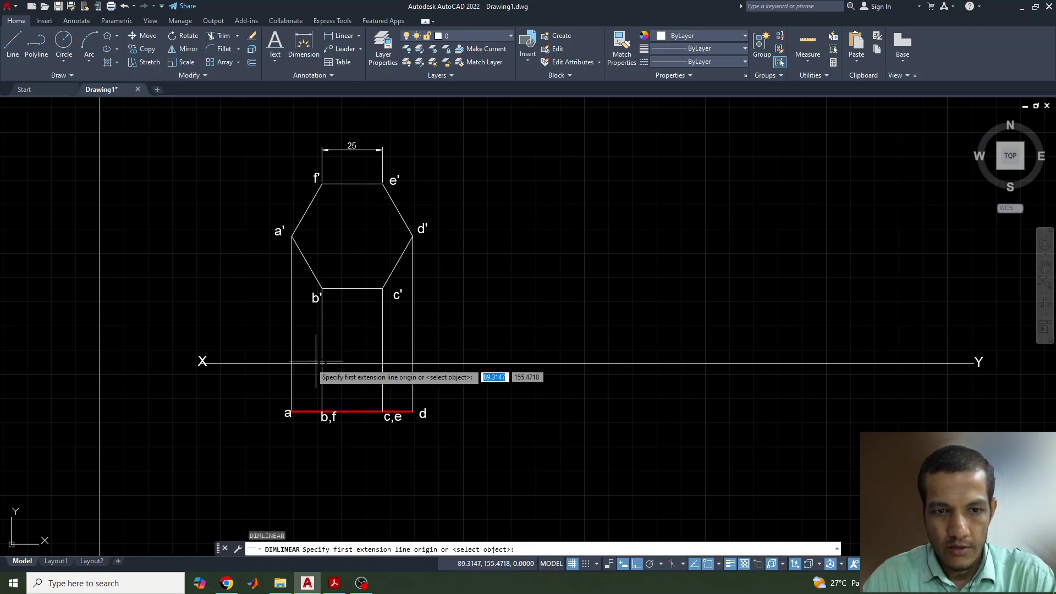
pyautogui.click(291, 411)
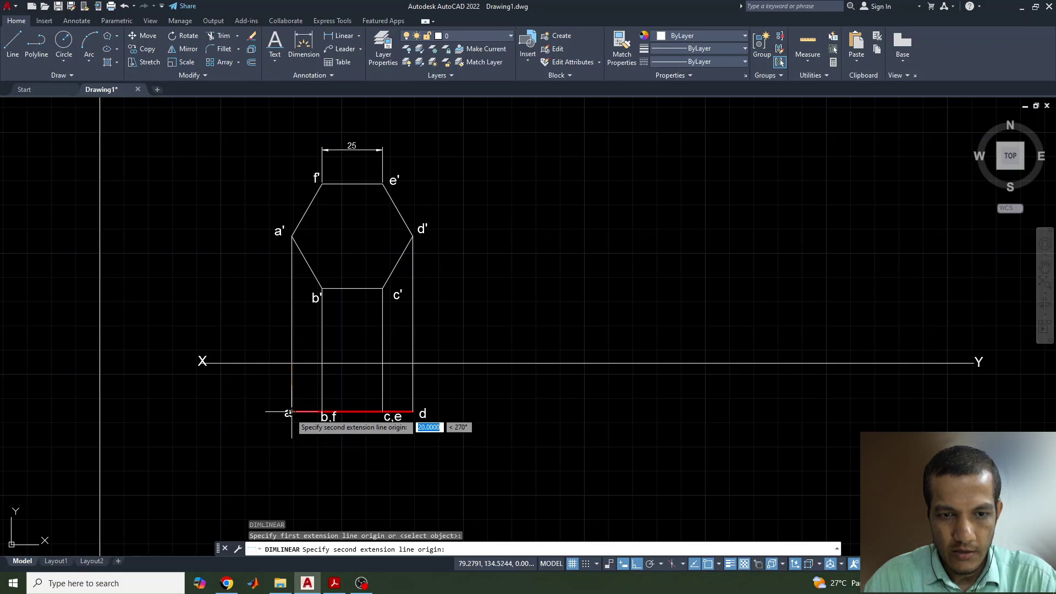
pyautogui.click(291, 363)
pyautogui.click(265, 386)
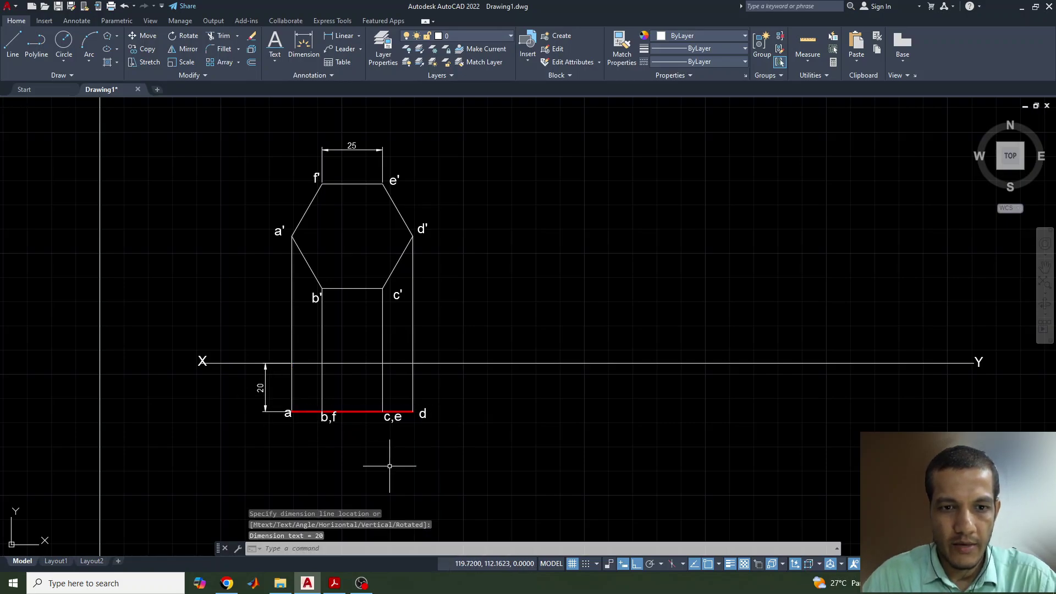
# Consult the exercise PDF, then copy the front-view hexagon with its corner labels and paste it above the XY line, right of the original
pyautogui.click(335, 583)
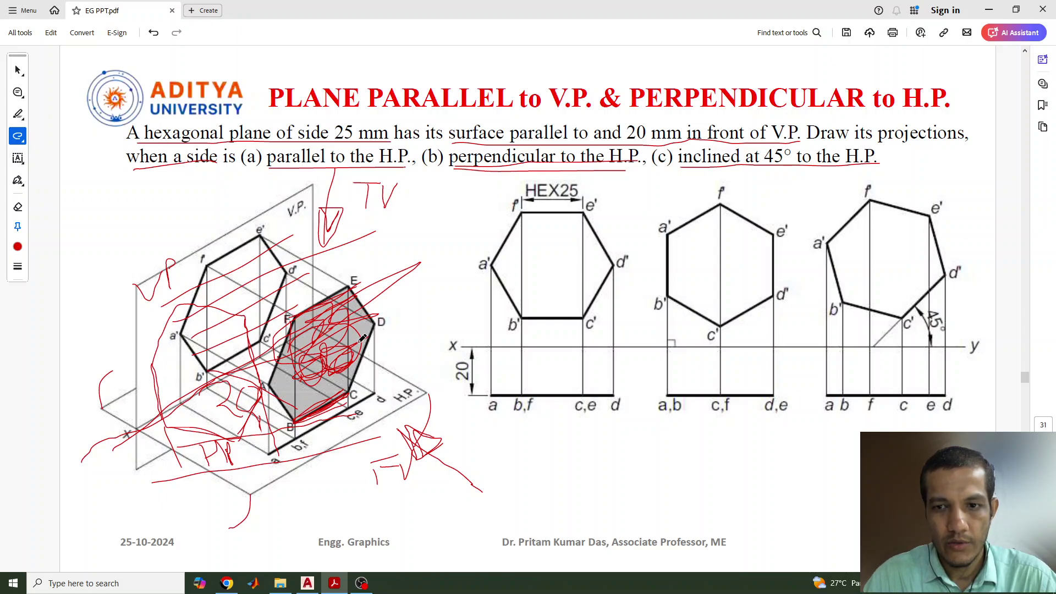
pyautogui.click(307, 583)
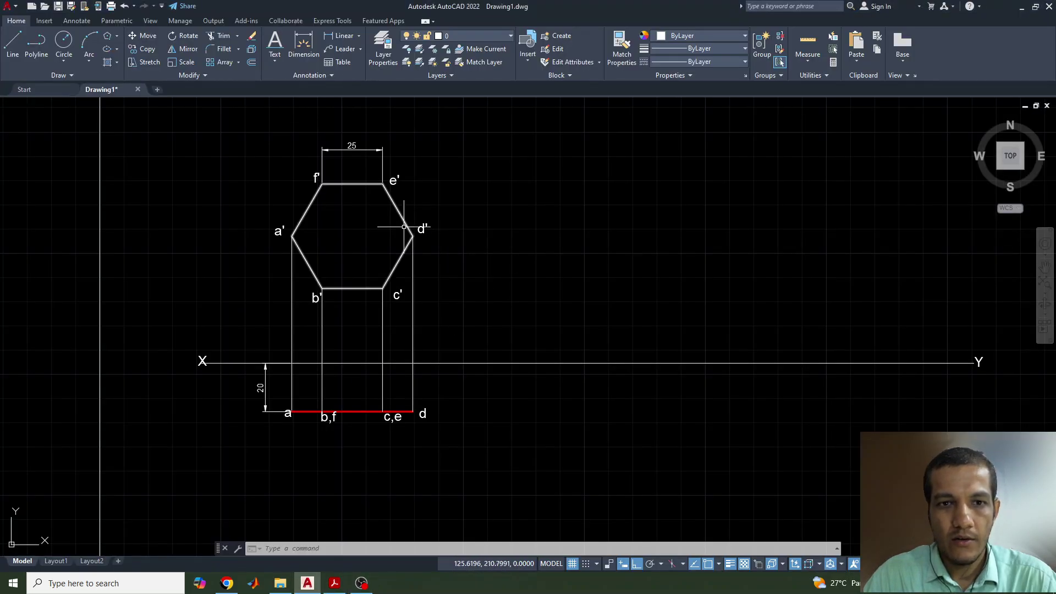
pyautogui.click(256, 160)
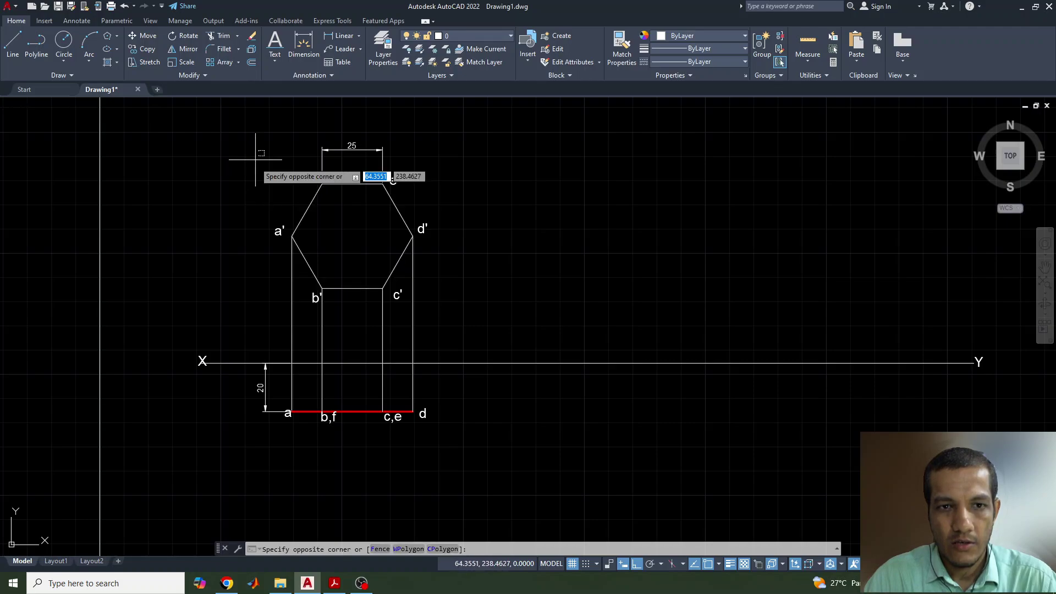
pyautogui.click(448, 311)
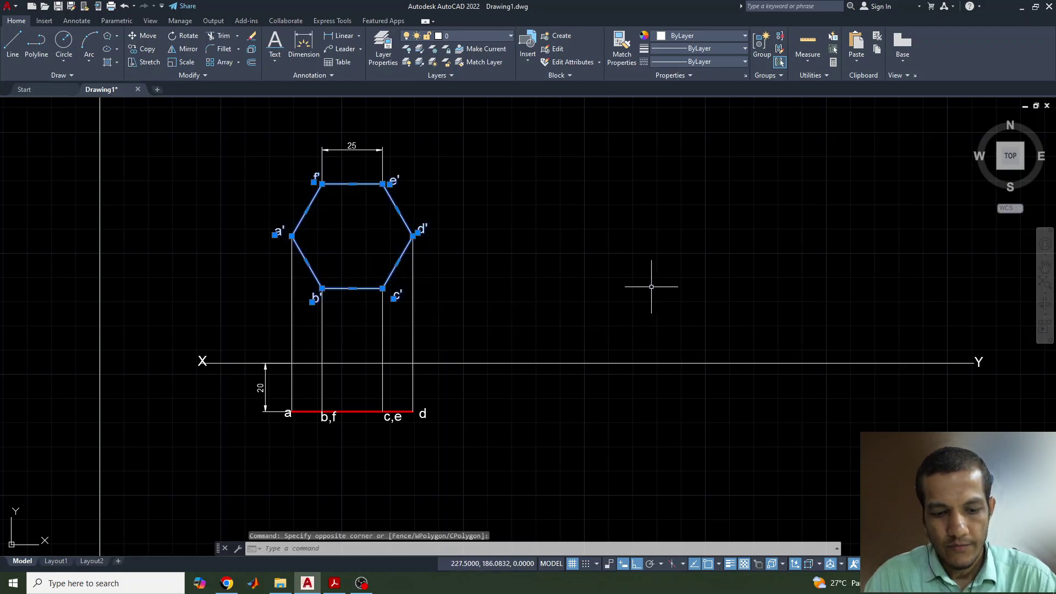
pyautogui.hotkey('ctrl', 'c')
pyautogui.hotkey('ctrl', 'v')
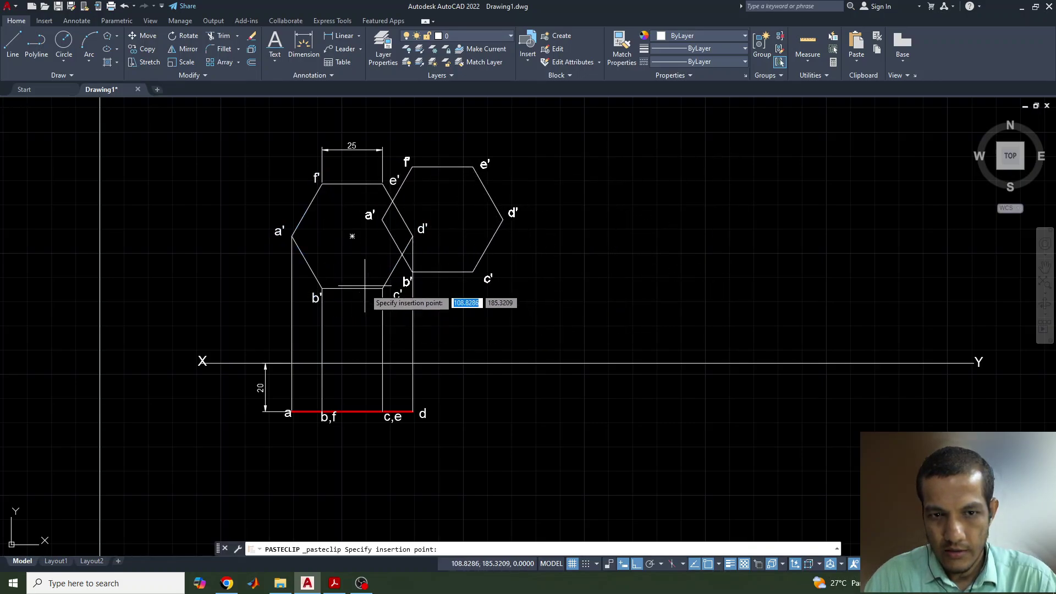
pyautogui.click(520, 289)
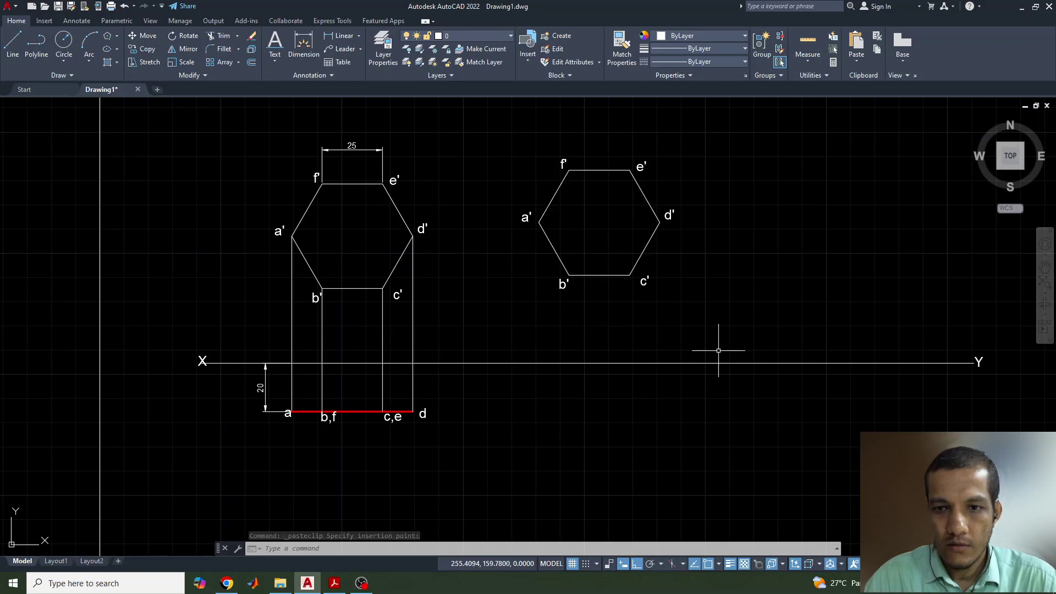
pyautogui.click(588, 275)
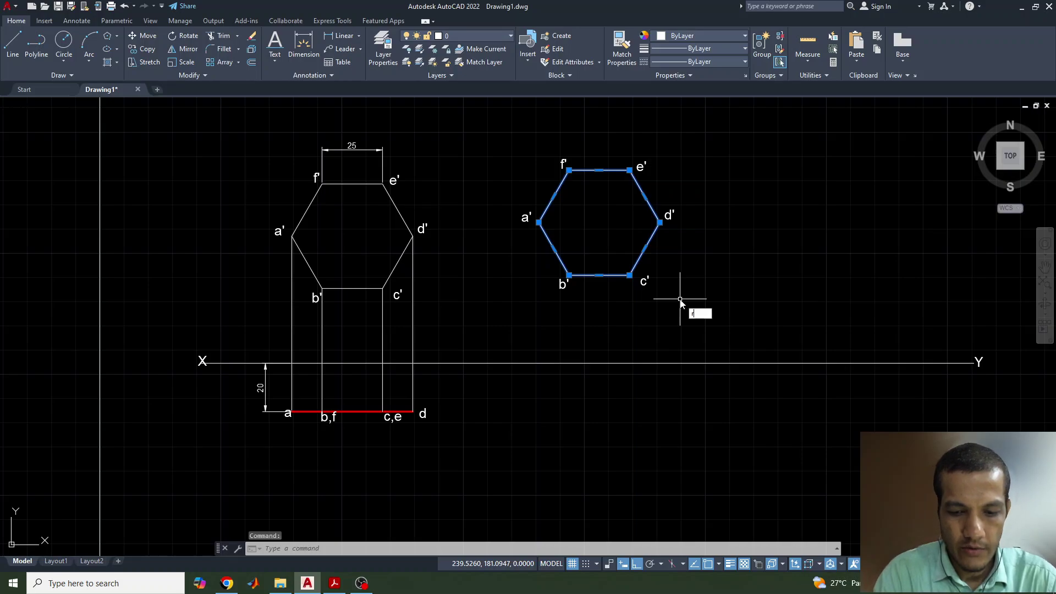
pyautogui.press('Return')
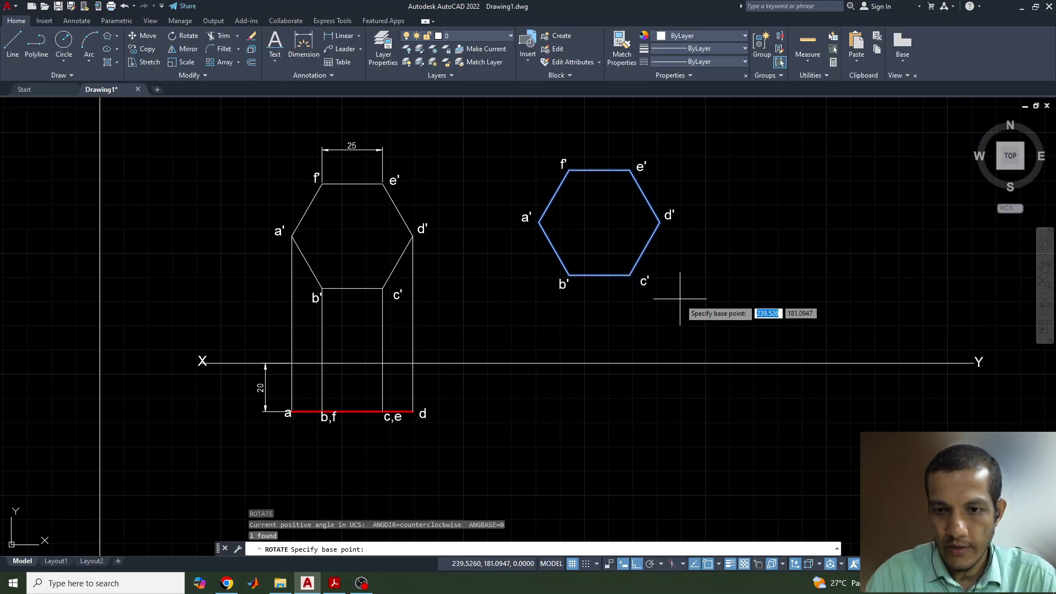
pyautogui.click(629, 274)
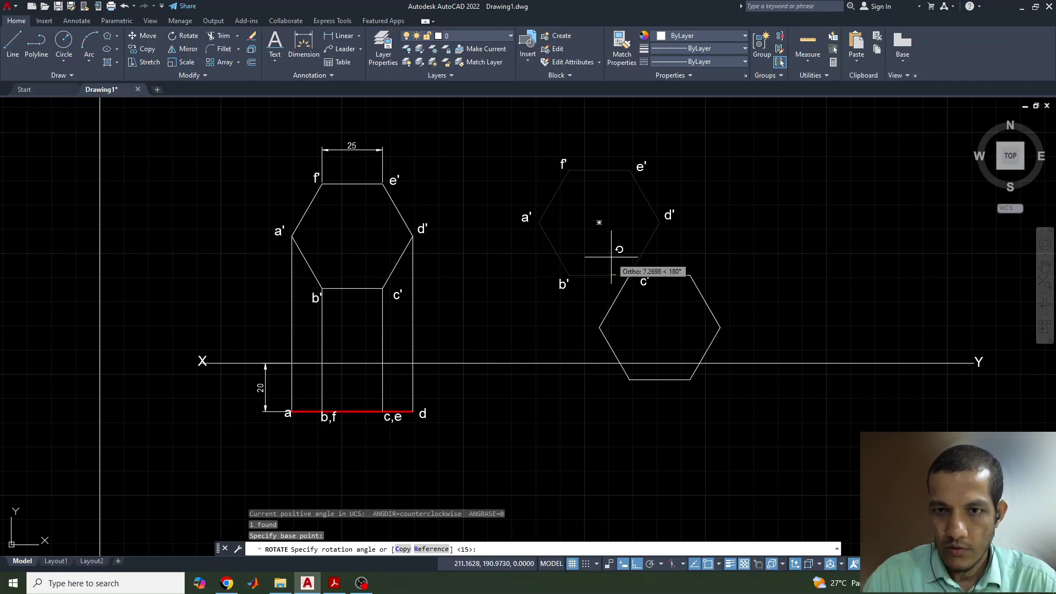
pyautogui.press('Escape')
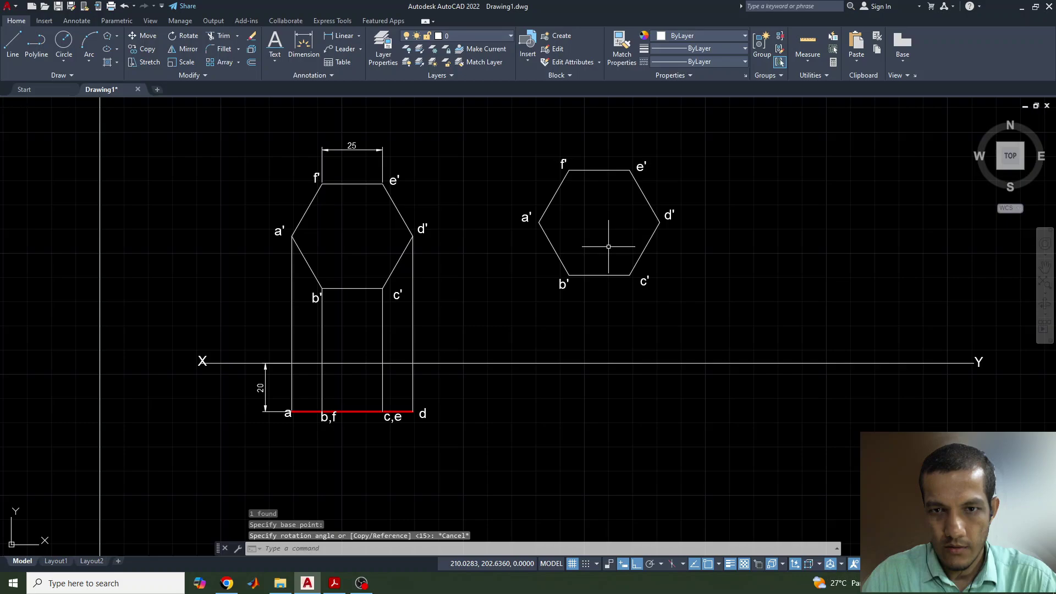
# Try rotating the copied hexagon together with its labels by -90° about corner c', then undo the rotation
pyautogui.click(509, 148)
pyautogui.click(749, 328)
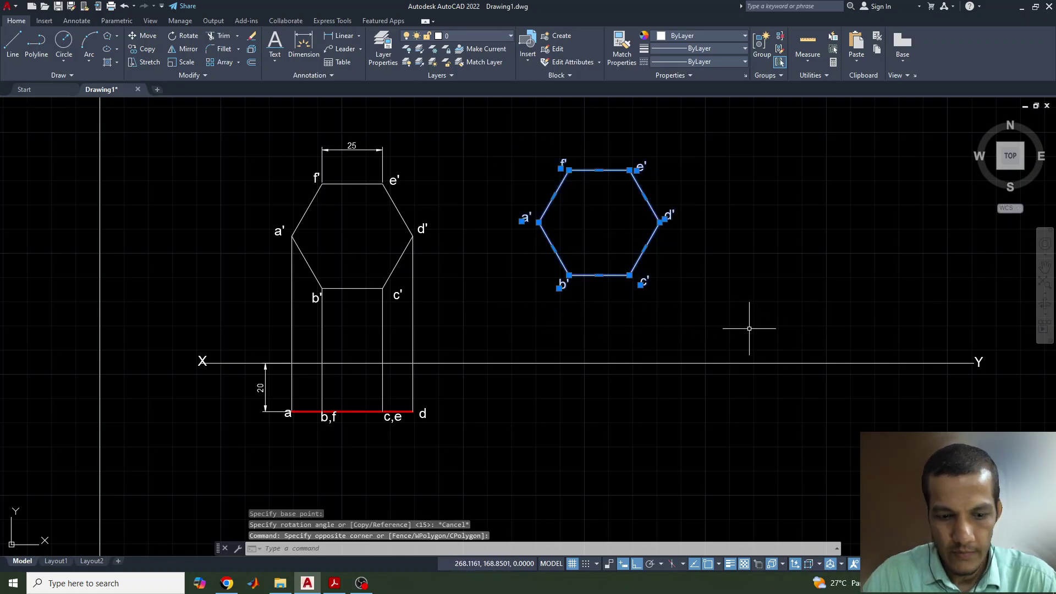
pyautogui.press('Return')
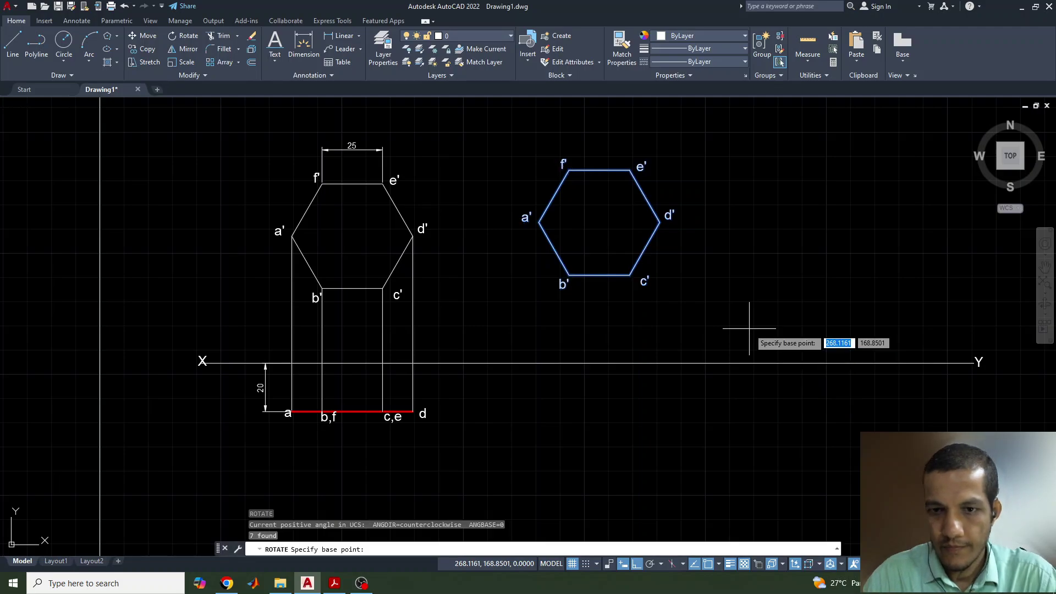
pyautogui.click(599, 222)
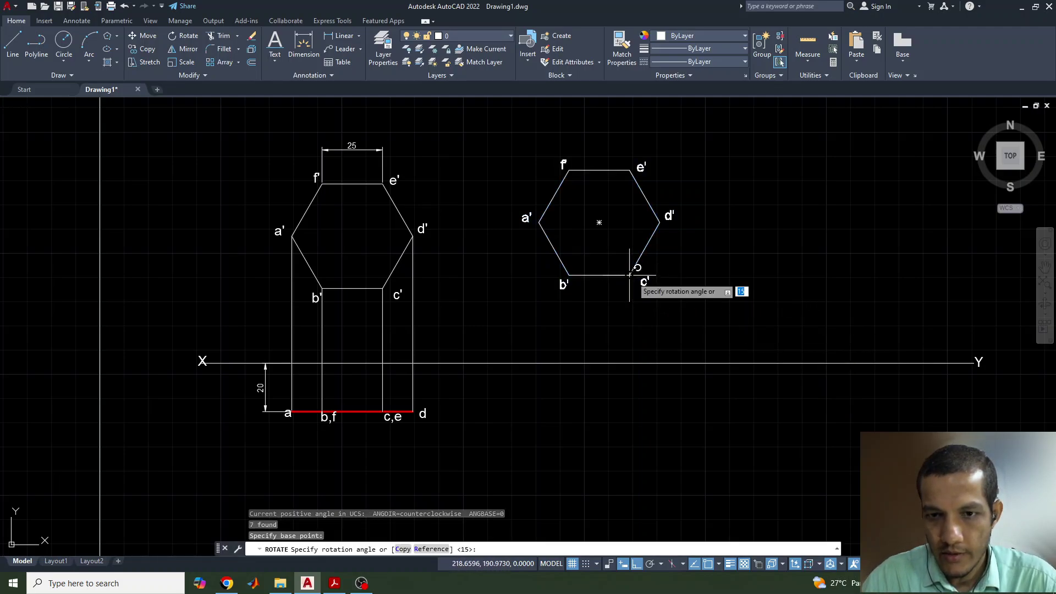
pyautogui.write('-90')
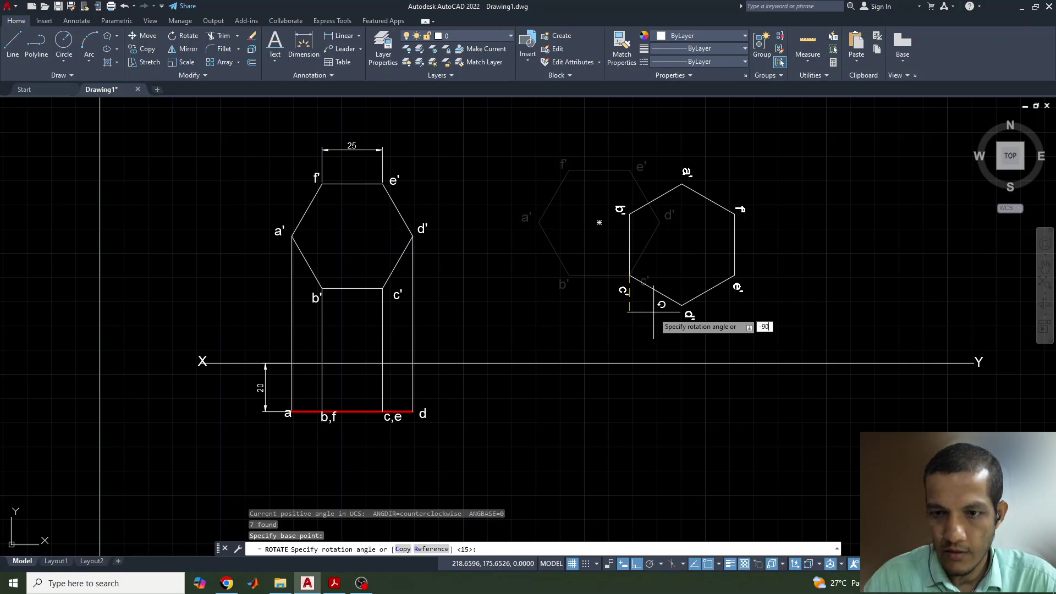
pyautogui.press('Return')
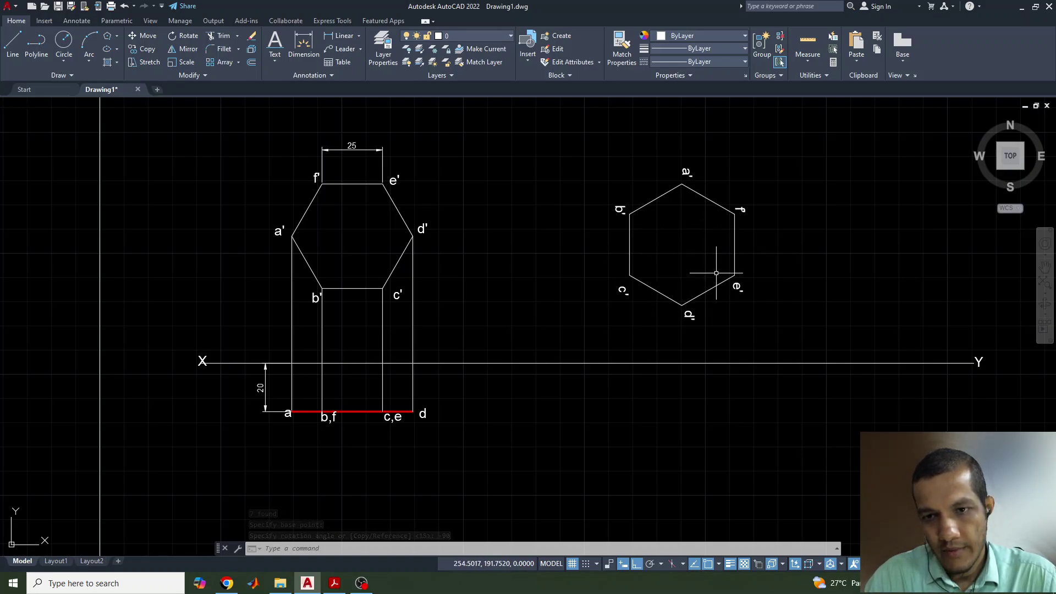
pyautogui.hotkey('ctrl', 'z')
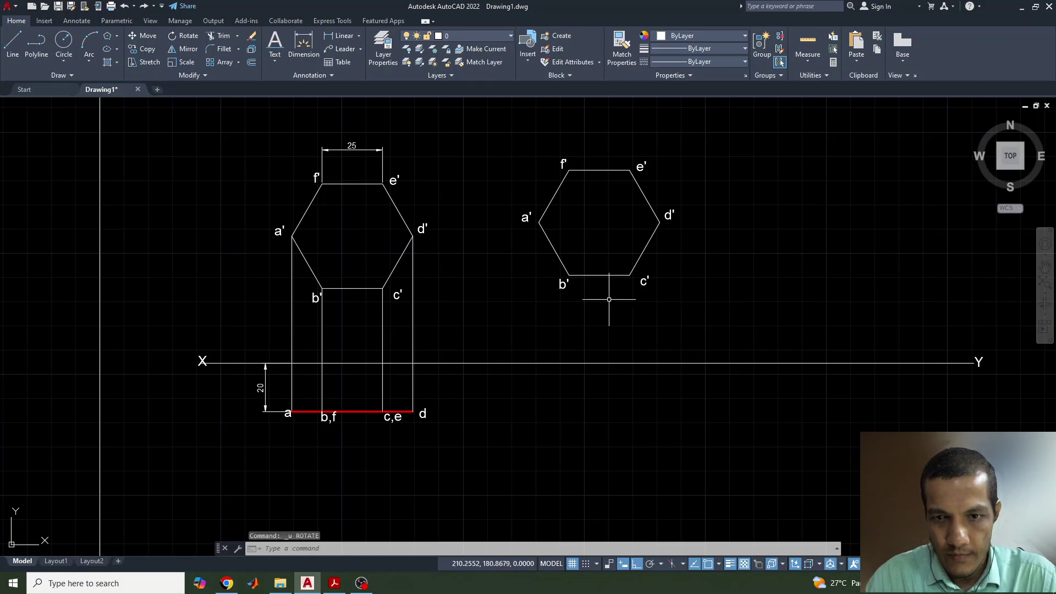
# Try rotating only the copied hexagon outline by -45° about corner c', then undo the rotation
pyautogui.click(599, 275)
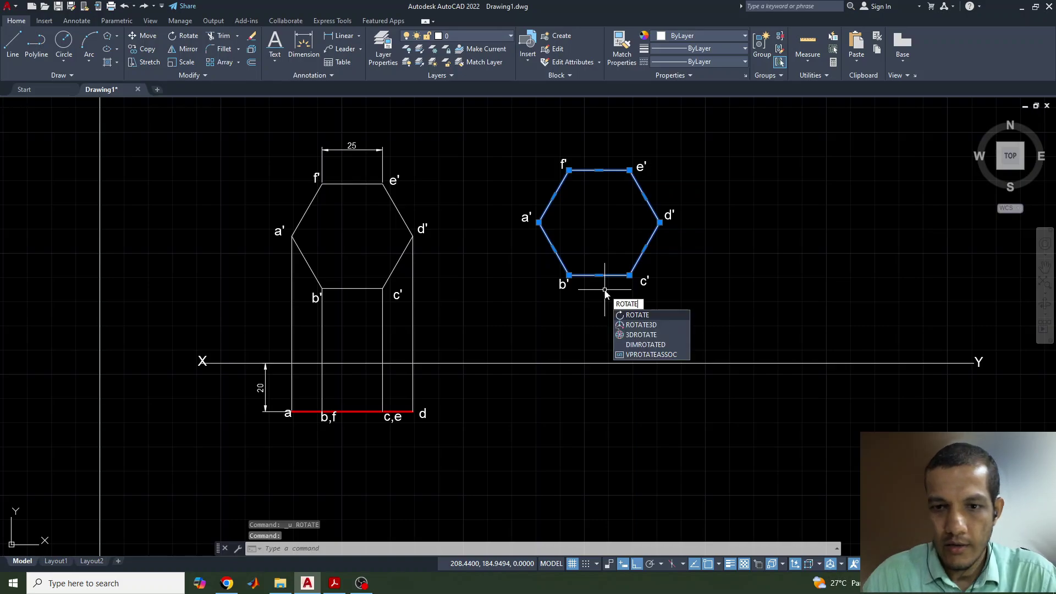
pyautogui.press('Return')
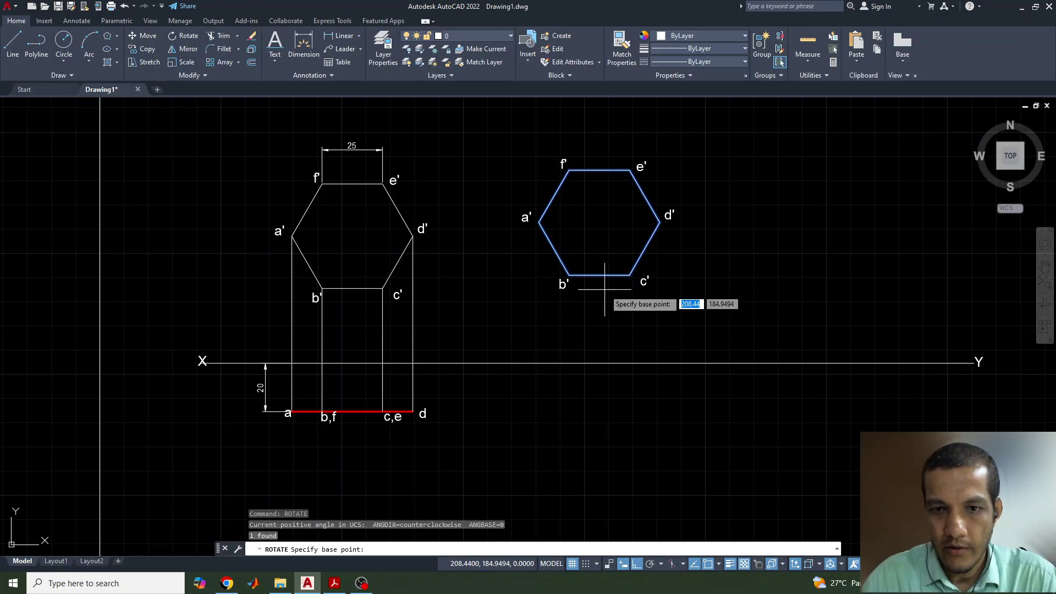
pyautogui.click(629, 275)
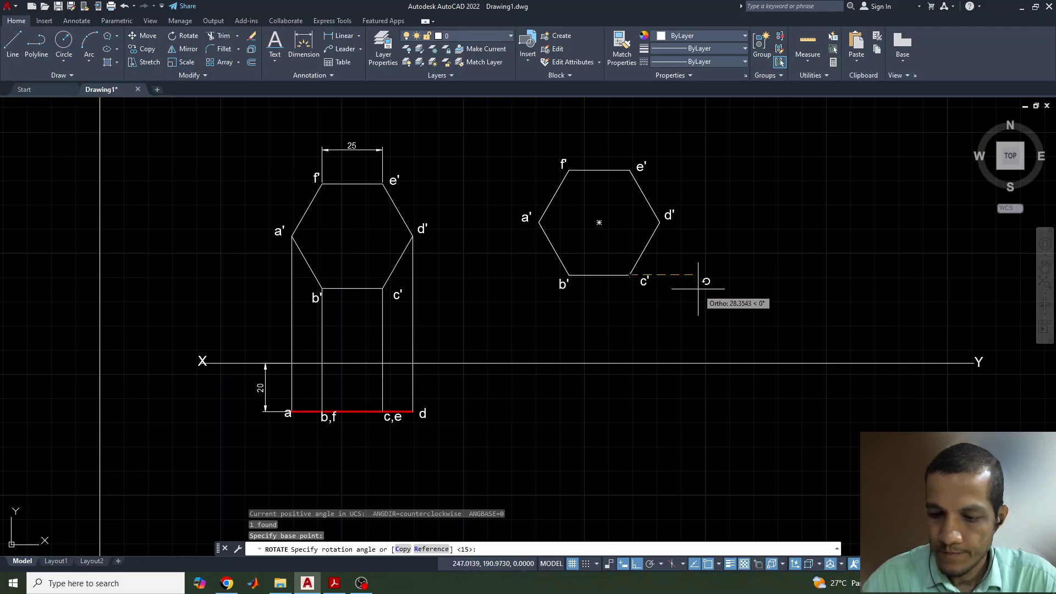
pyautogui.write('-45')
pyautogui.press('Return')
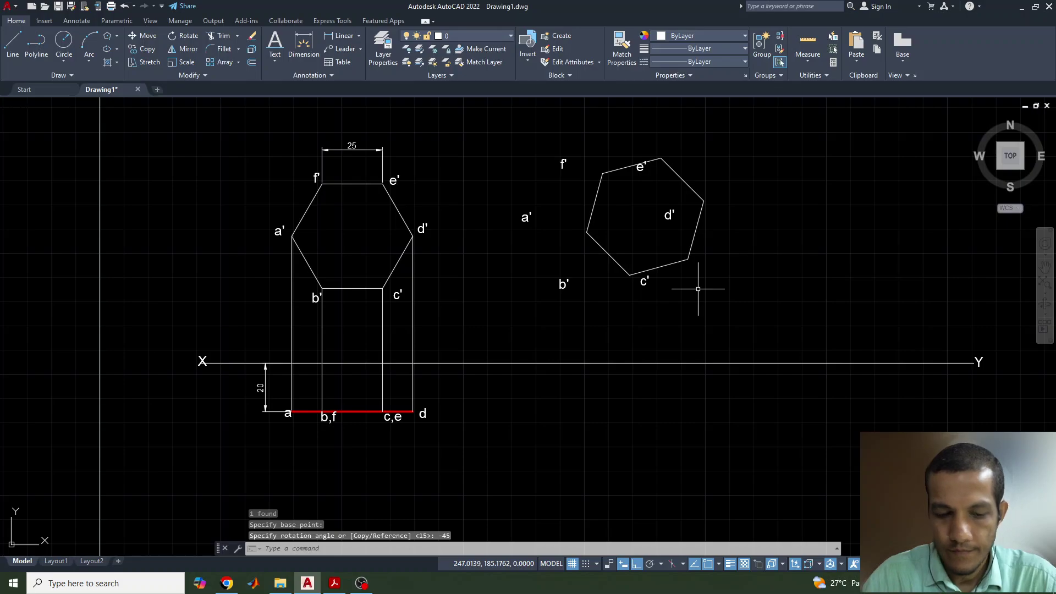
pyautogui.hotkey('ctrl', 'z')
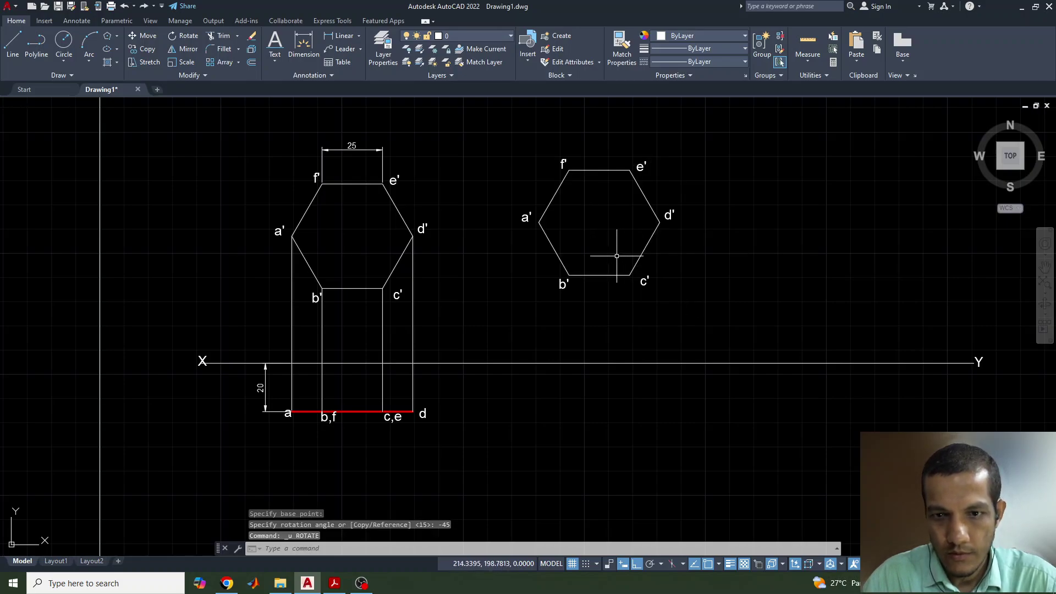
# Rotate only the copied hexagon outline by -90° about corner c', leaving its labels out of the selection
pyautogui.click(602, 274)
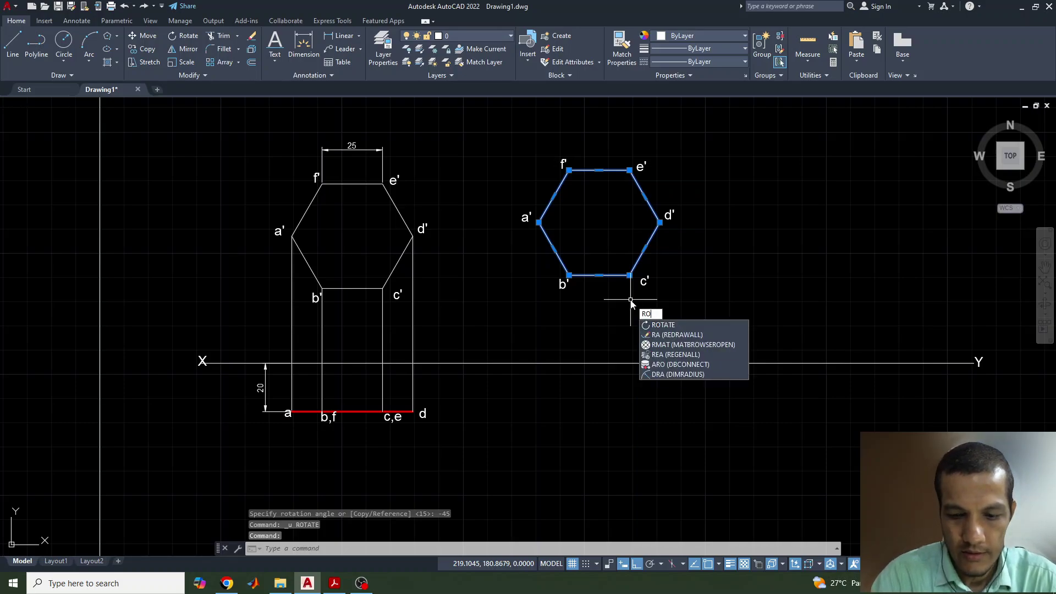
pyautogui.press('Return')
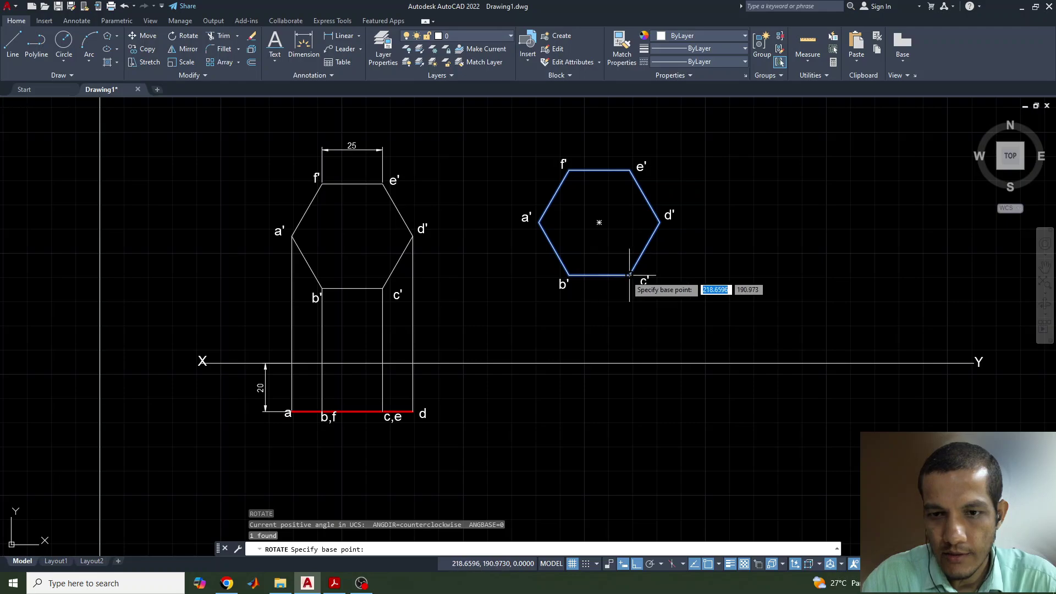
pyautogui.click(630, 274)
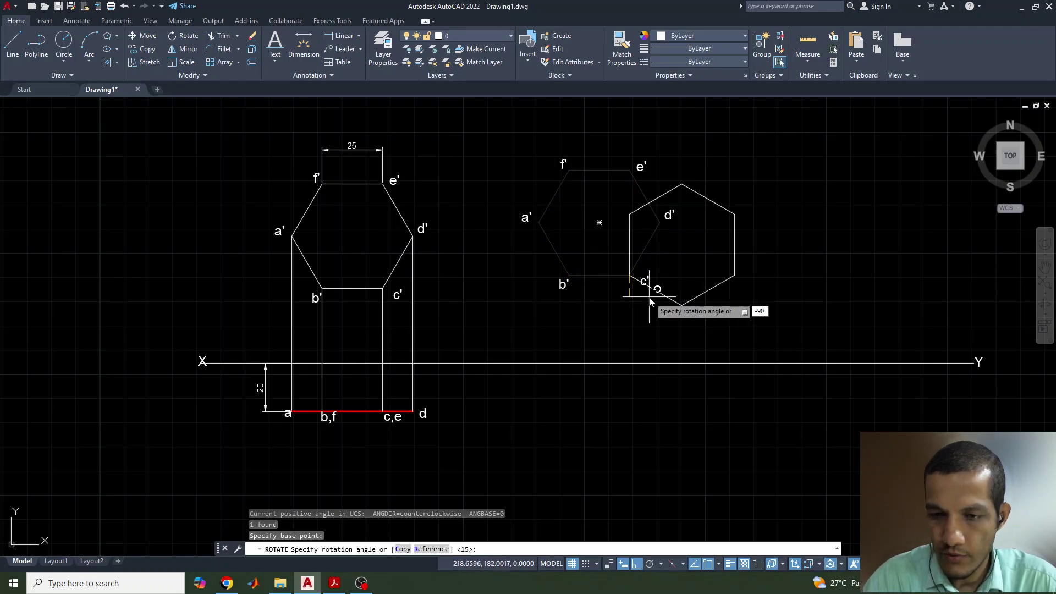
pyautogui.write('-90')
pyautogui.press('Return')
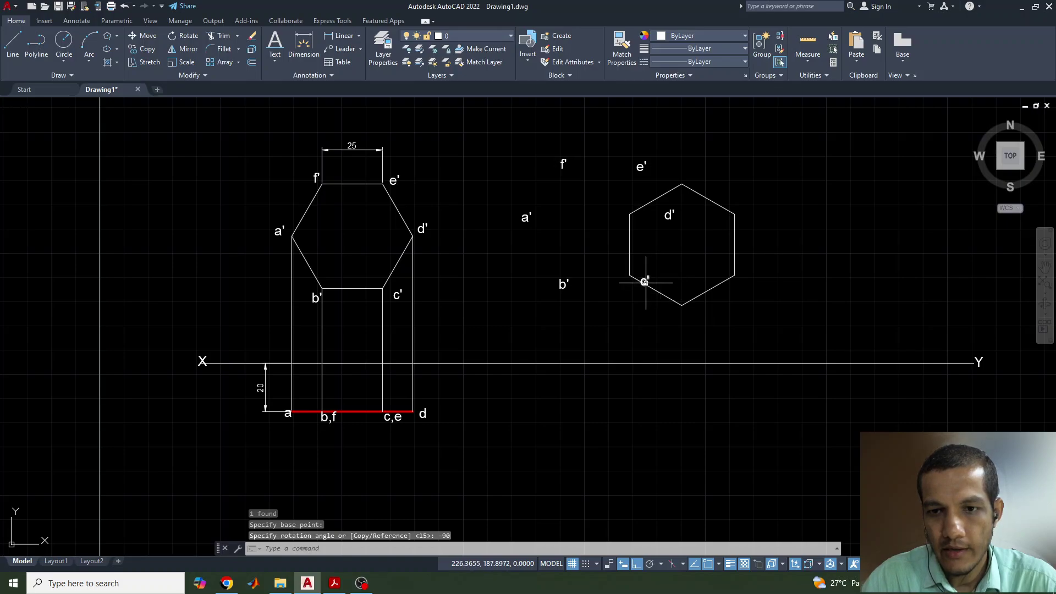
# With Ortho off, move the rotated hexagon's labels c' to the bottom corner, b' to the lower-left corner and a' to the upper-left corner
pyautogui.click(640, 285)
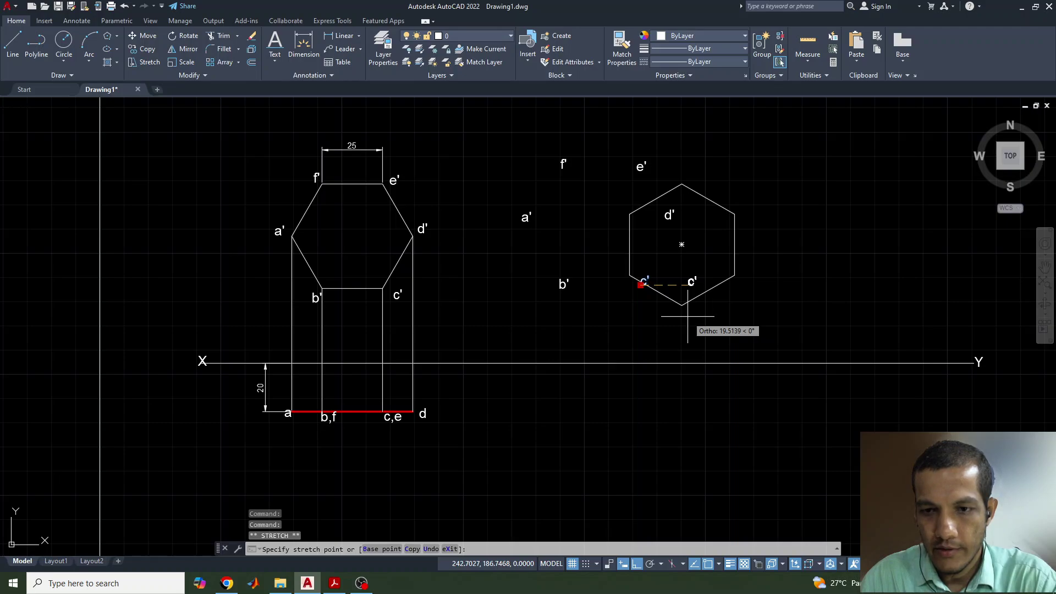
pyautogui.press('F8')
pyautogui.click(685, 314)
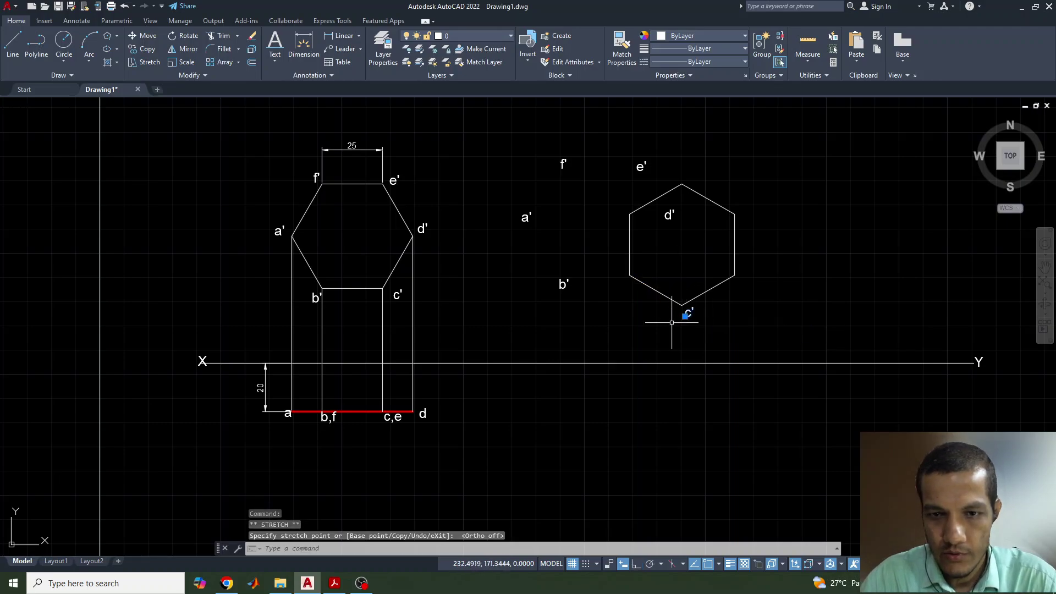
pyautogui.click(563, 284)
pyautogui.click(560, 286)
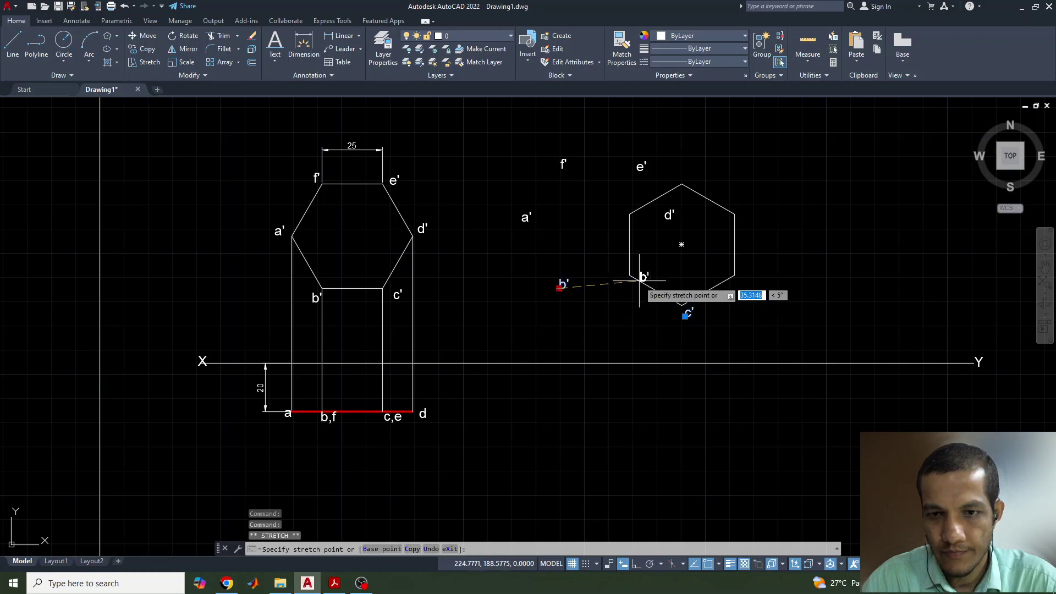
pyautogui.click(624, 281)
pyautogui.click(522, 220)
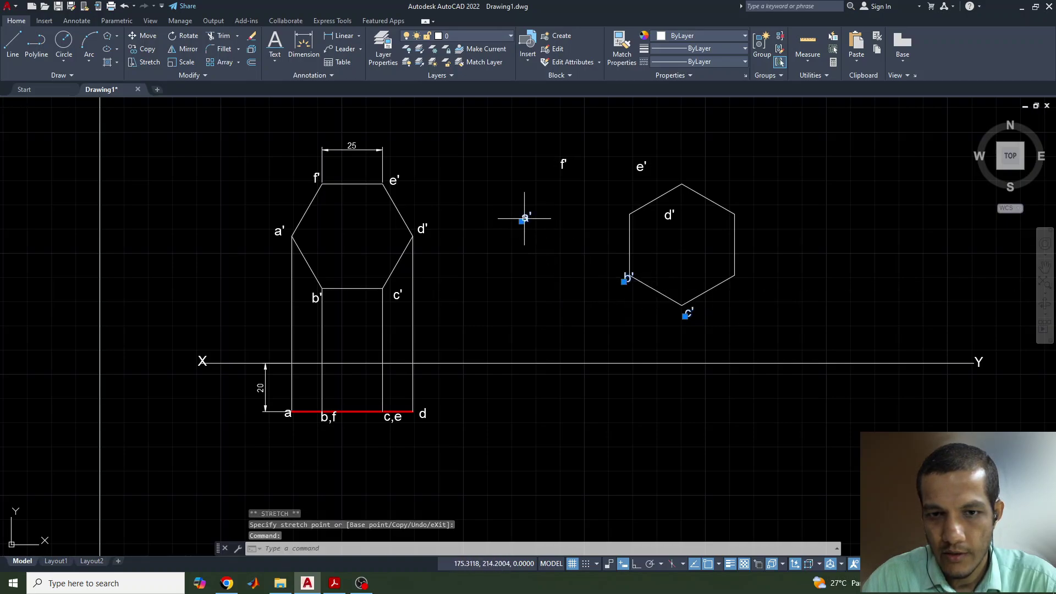
pyautogui.click(522, 221)
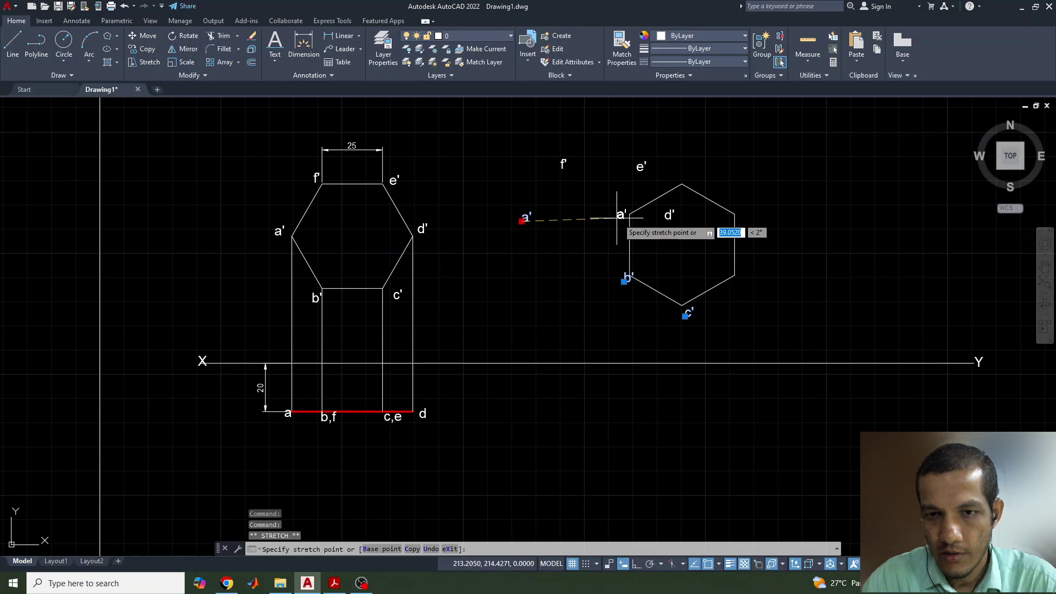
pyautogui.click(618, 218)
# Move label d' to the rotated hexagon's lower-right corner and label e' to its upper-right corner
pyautogui.click(668, 215)
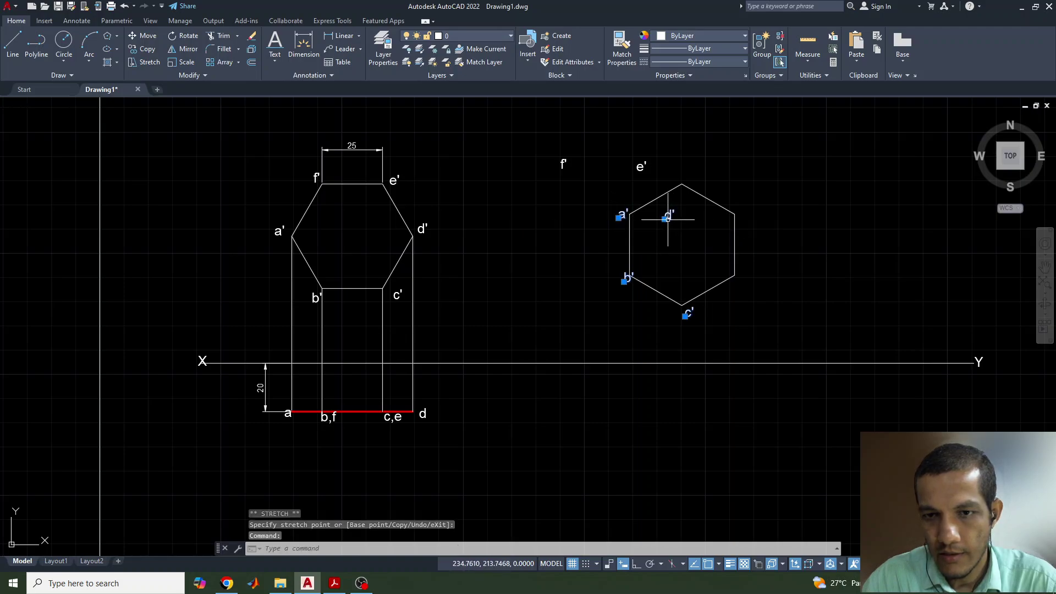
pyautogui.click(664, 218)
pyautogui.click(735, 286)
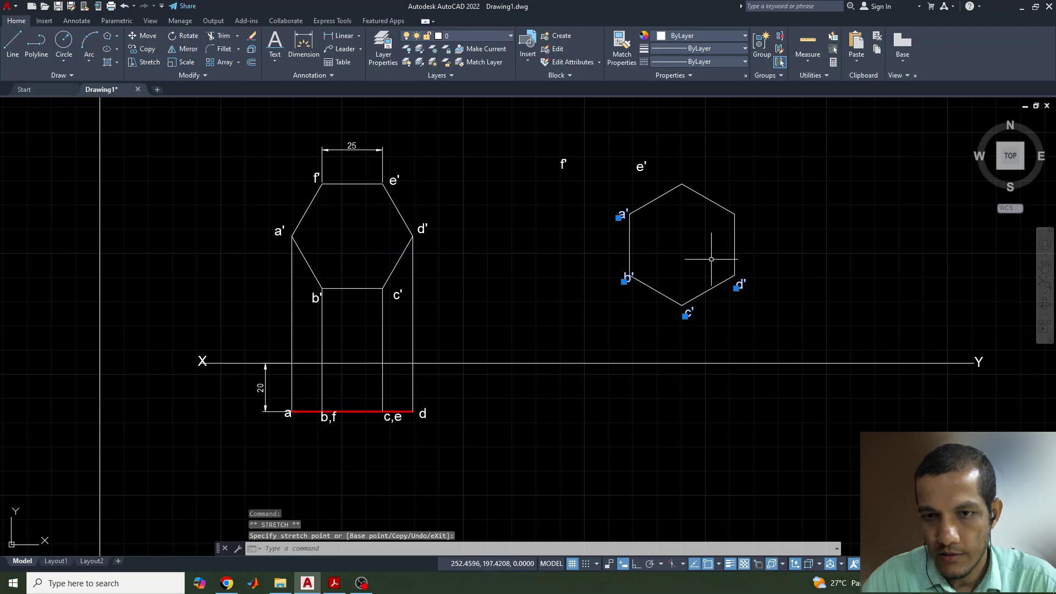
pyautogui.click(638, 167)
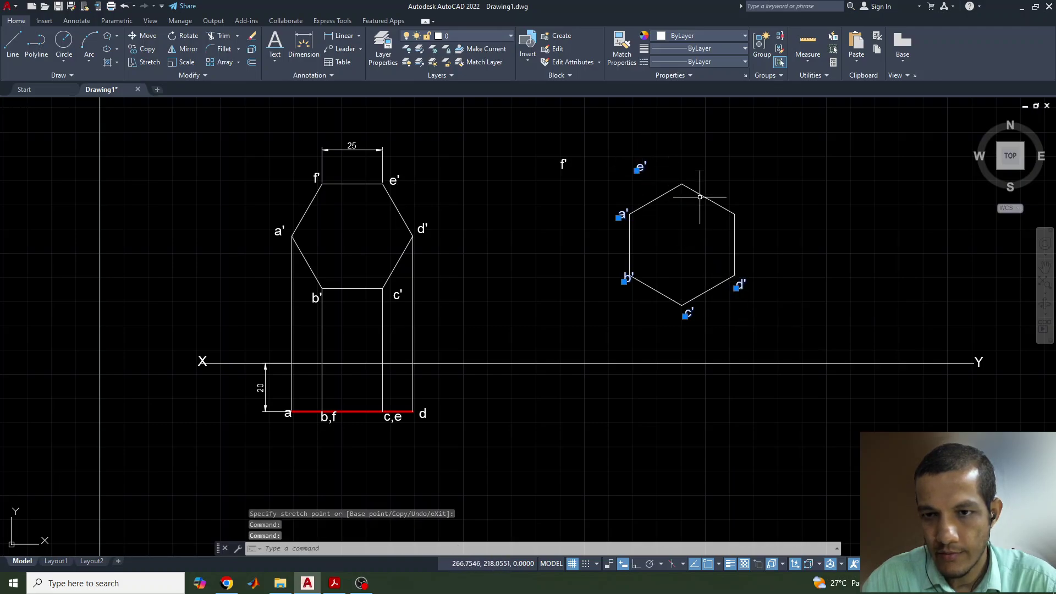
pyautogui.click(636, 170)
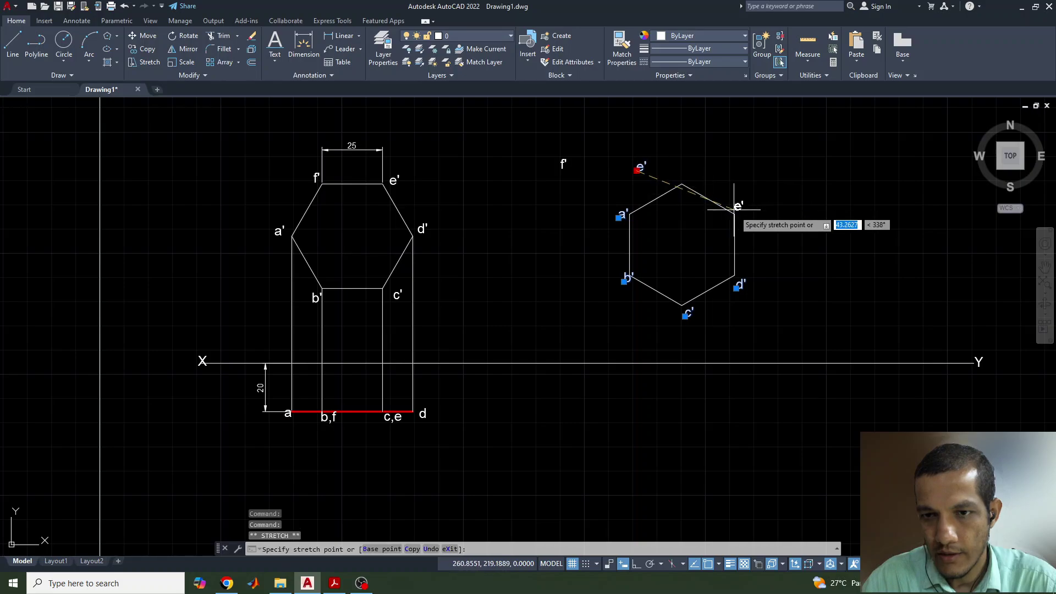
pyautogui.click(744, 218)
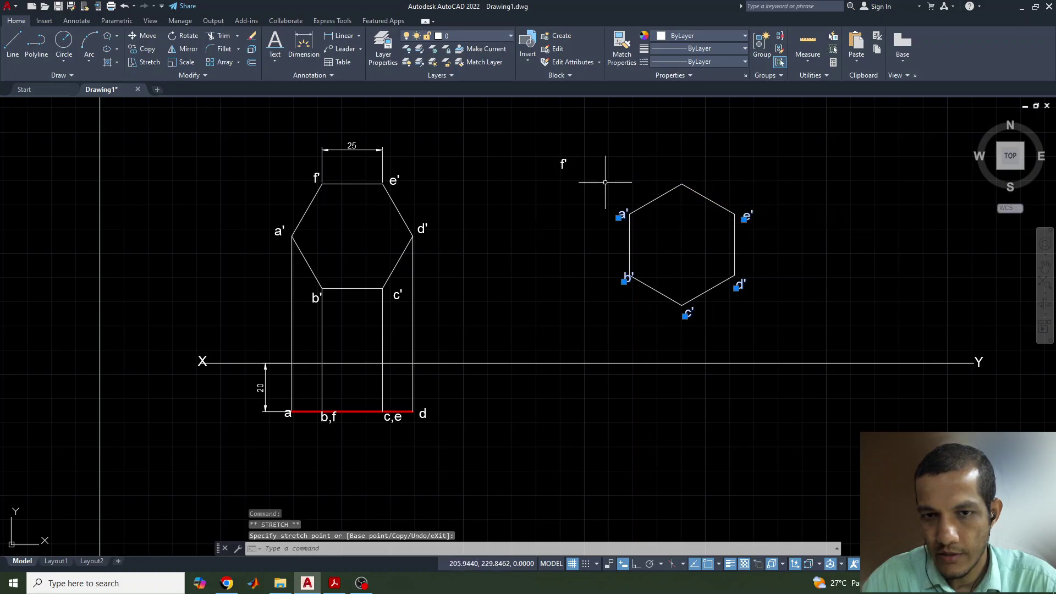
# Move label f' to the rotated hexagon's top corner and clear the selection
pyautogui.click(562, 167)
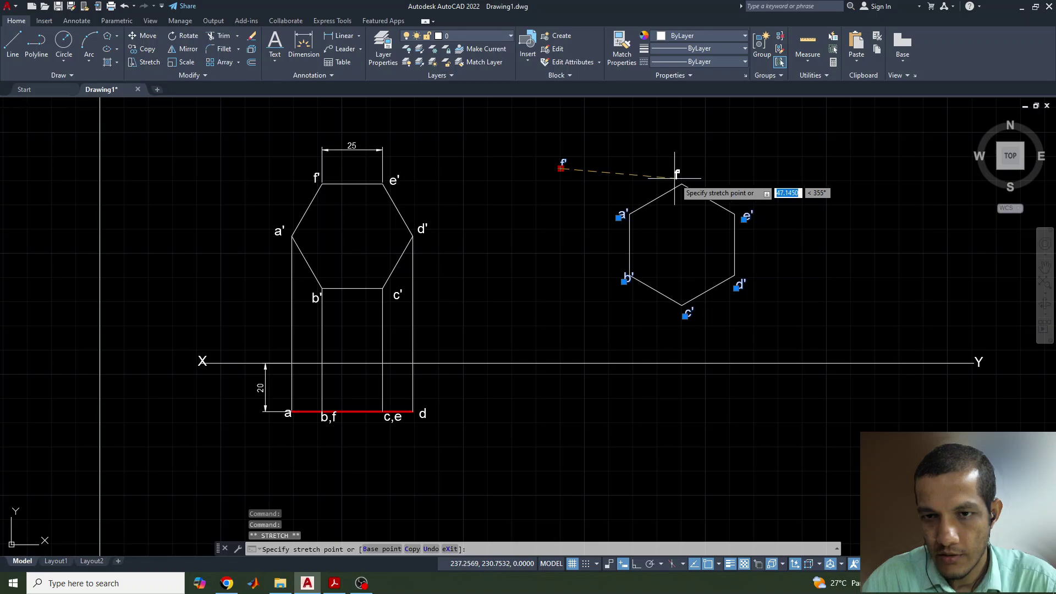
pyautogui.click(677, 174)
pyautogui.press('Escape')
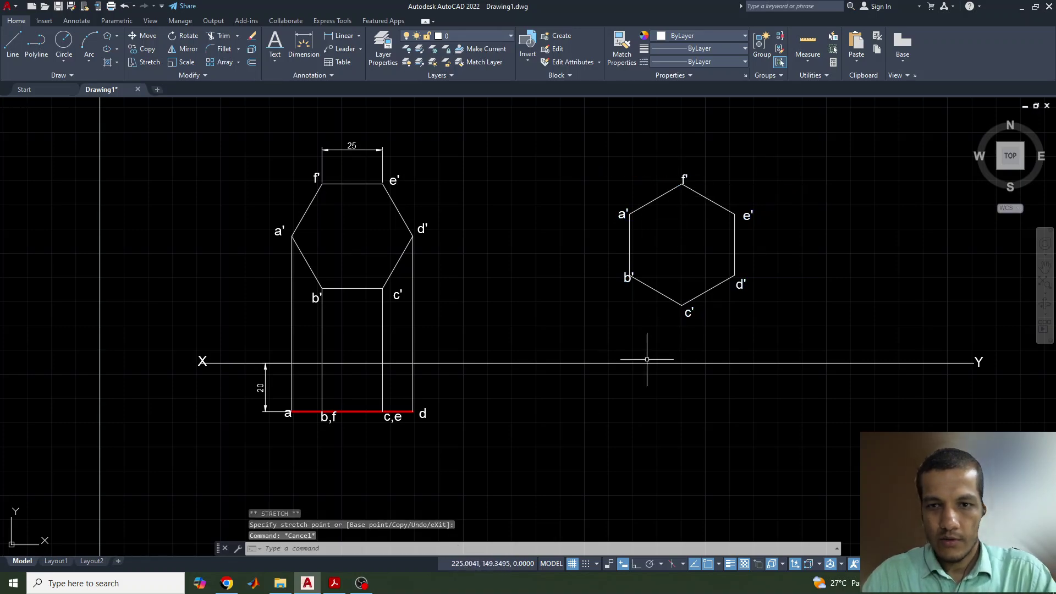
# Check the reference figure in the PDF, then draw a vertical projector from corner b' to the XY line with Ortho on
pyautogui.click(335, 583)
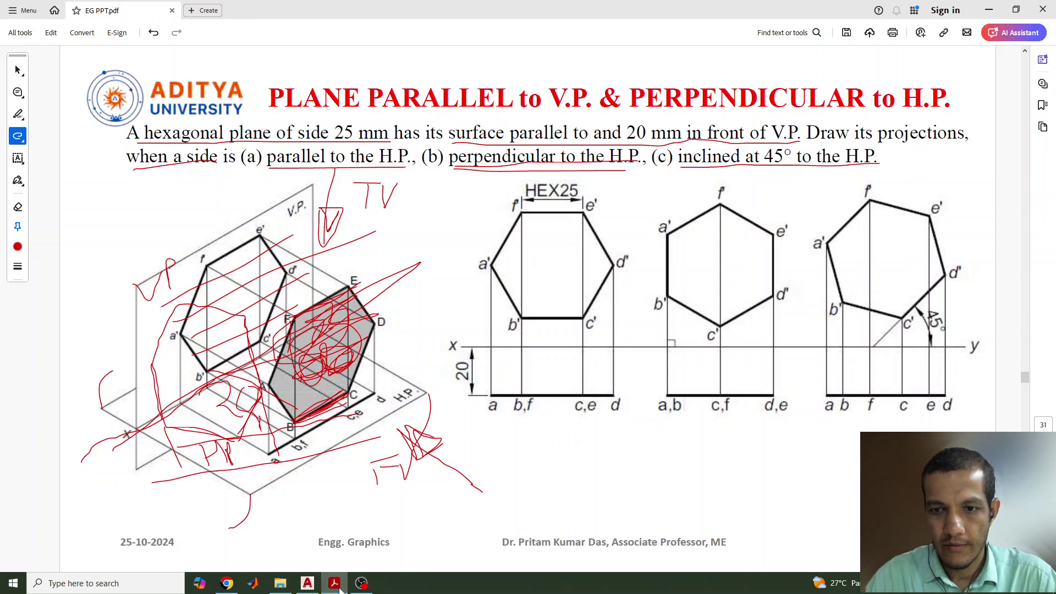
pyautogui.click(335, 583)
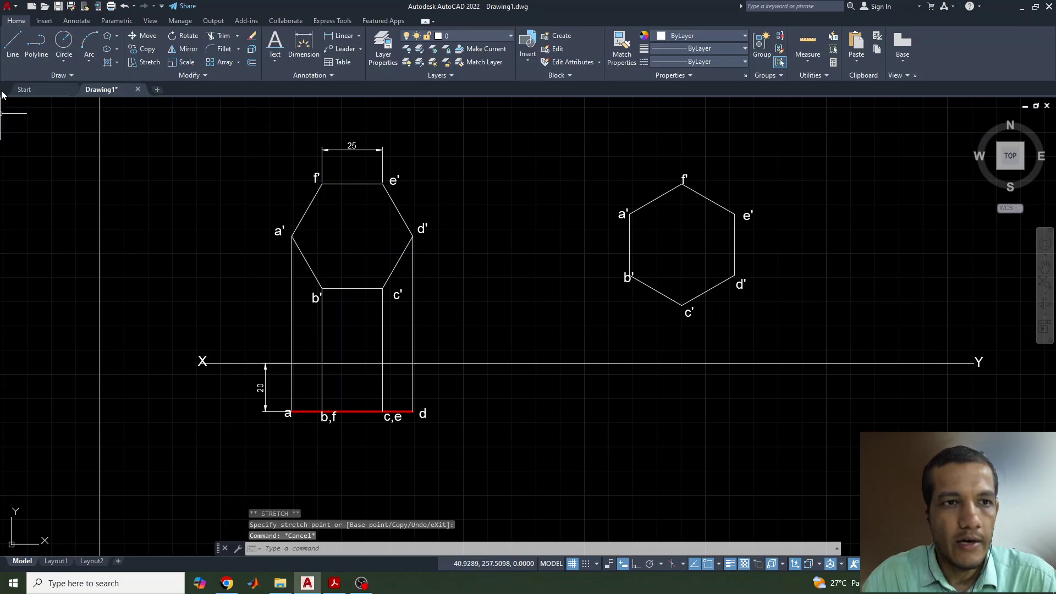
pyautogui.click(12, 44)
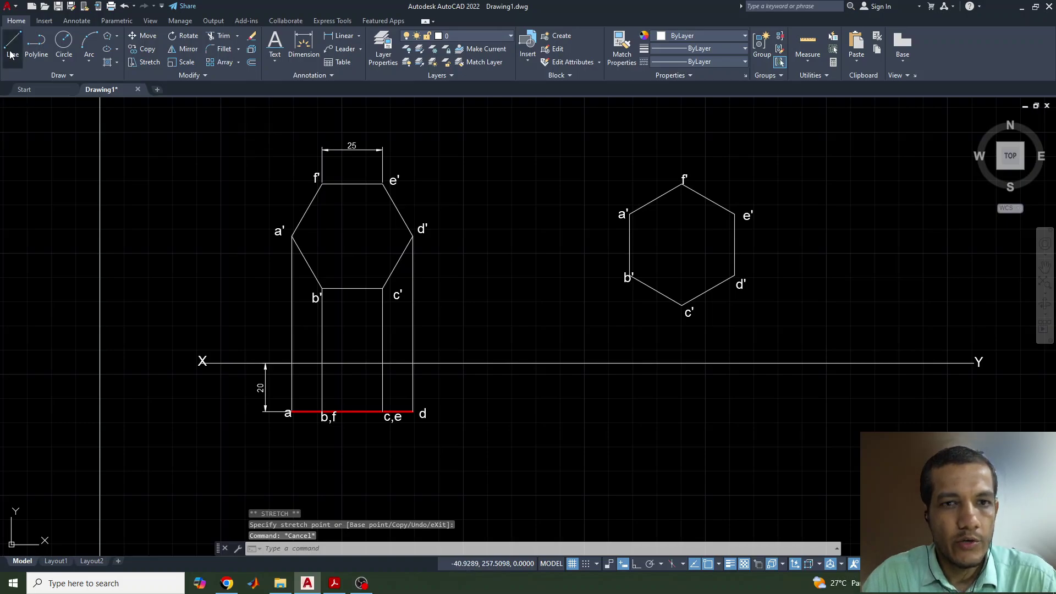
pyautogui.click(629, 276)
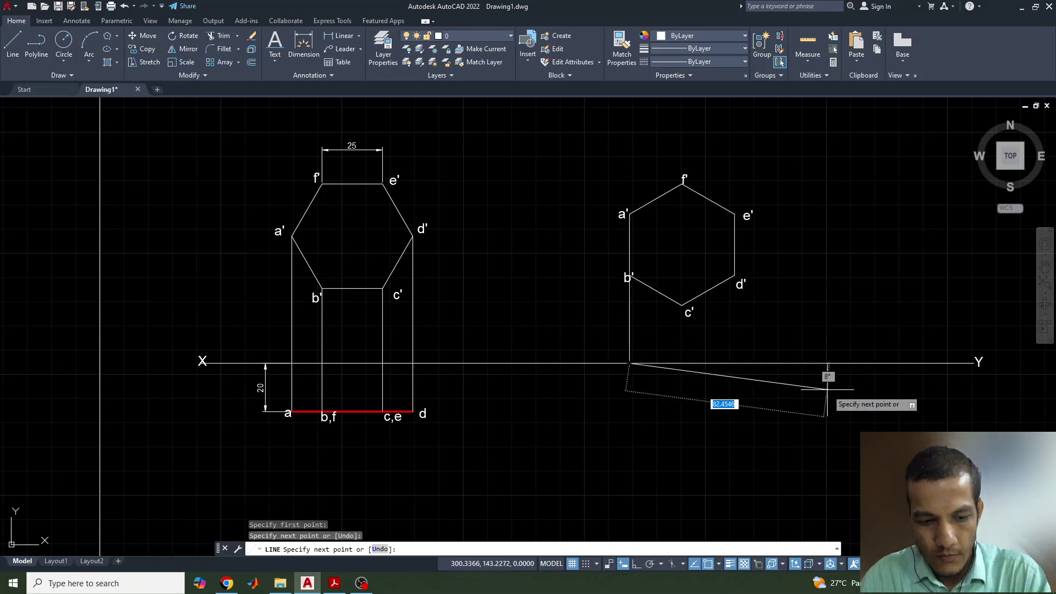
pyautogui.hotkey('ctrl', 'z')
pyautogui.press('F8')
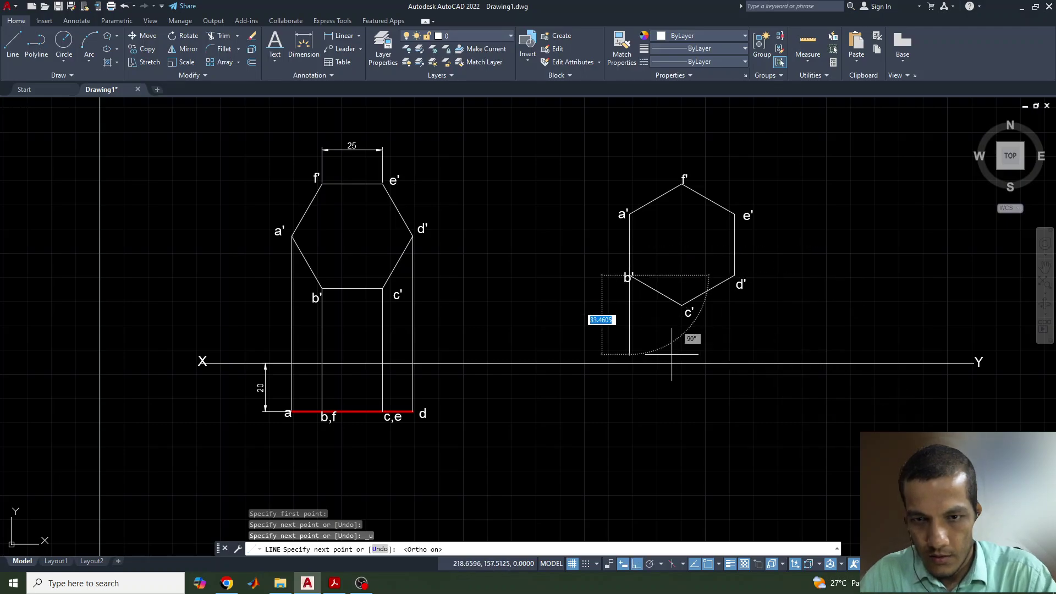
pyautogui.click(629, 363)
pyautogui.press('Return')
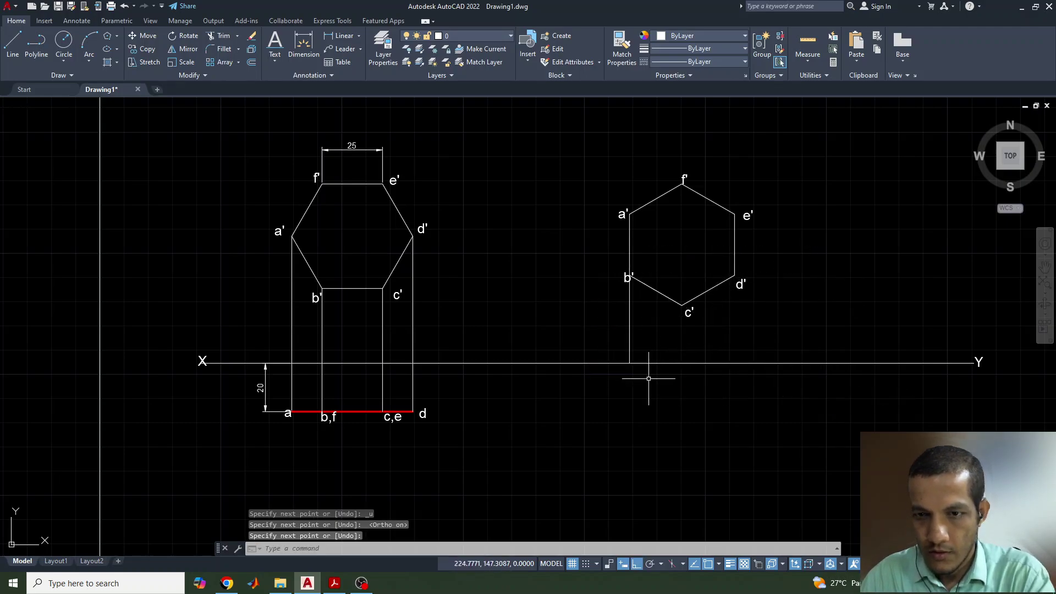
# Draw vertical projectors from the rotated hexagon's corners d' and c' down to the XY line
pyautogui.press('Return')
pyautogui.click(735, 276)
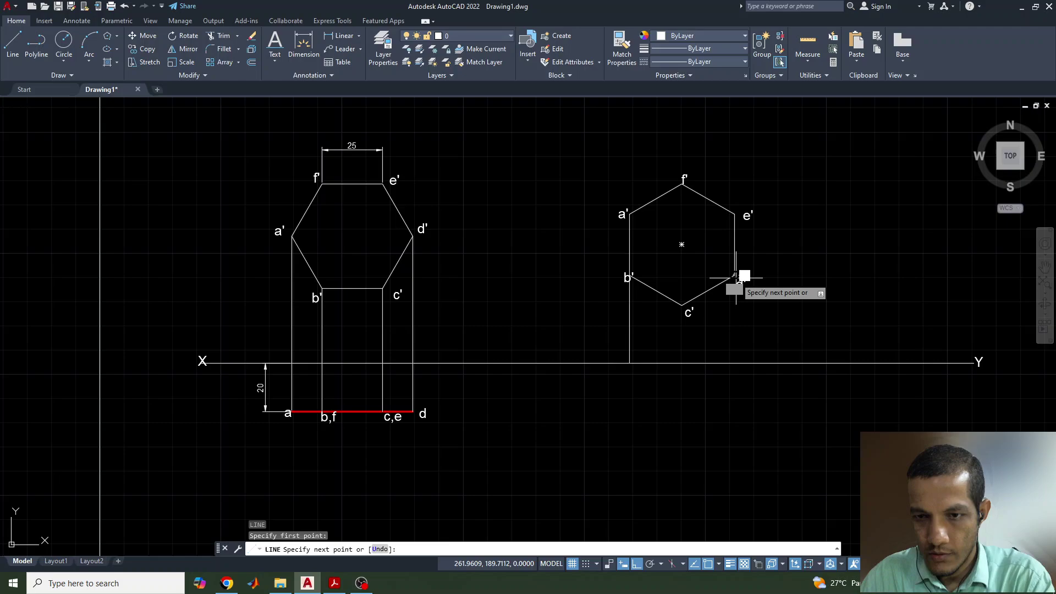
pyautogui.click(735, 363)
pyautogui.press('Return')
pyautogui.press('Return')
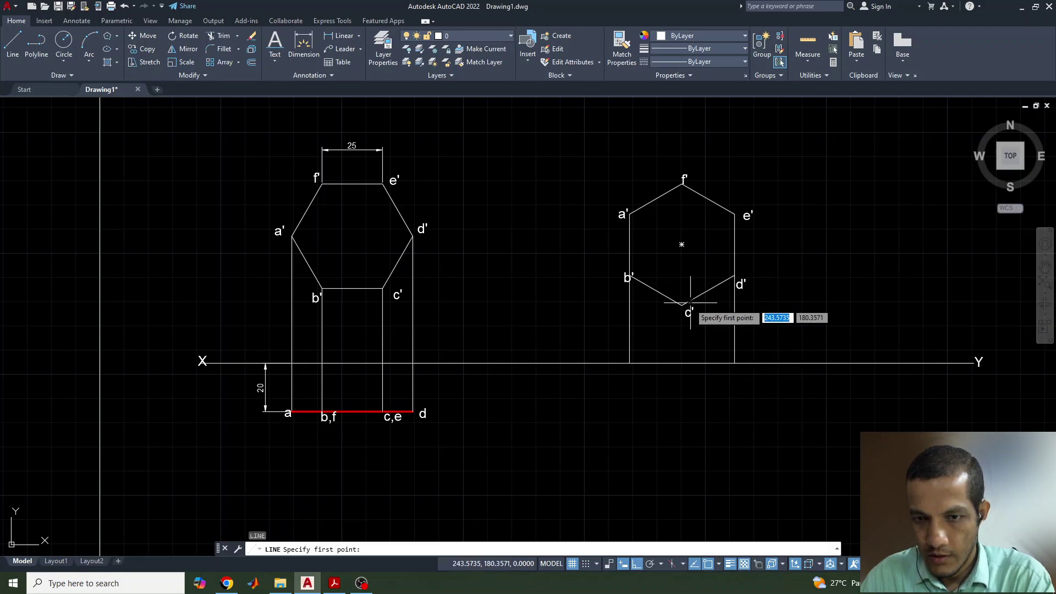
pyautogui.click(682, 305)
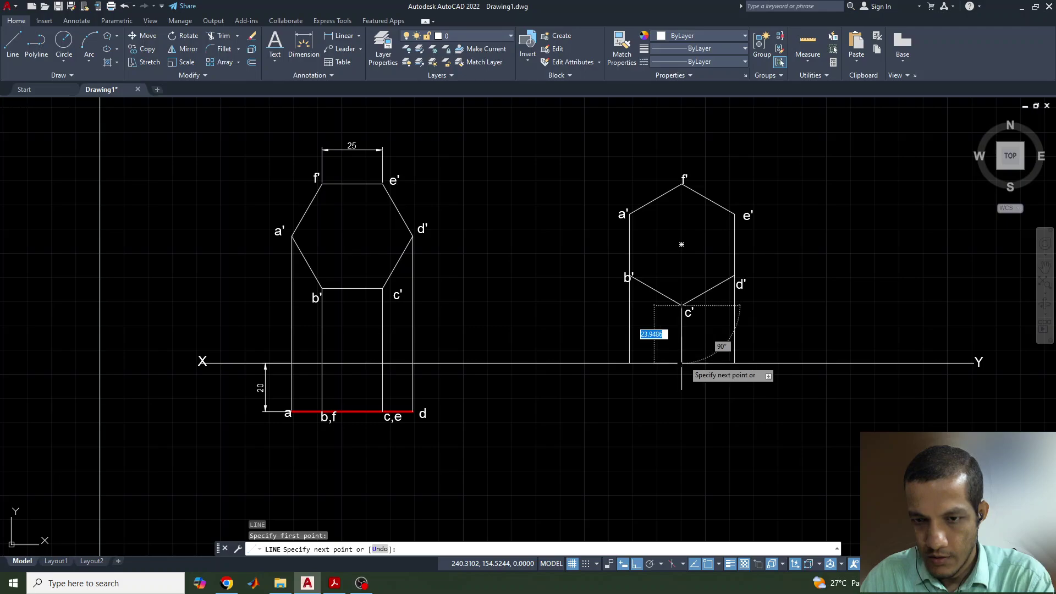
pyautogui.click(683, 363)
pyautogui.press('Return')
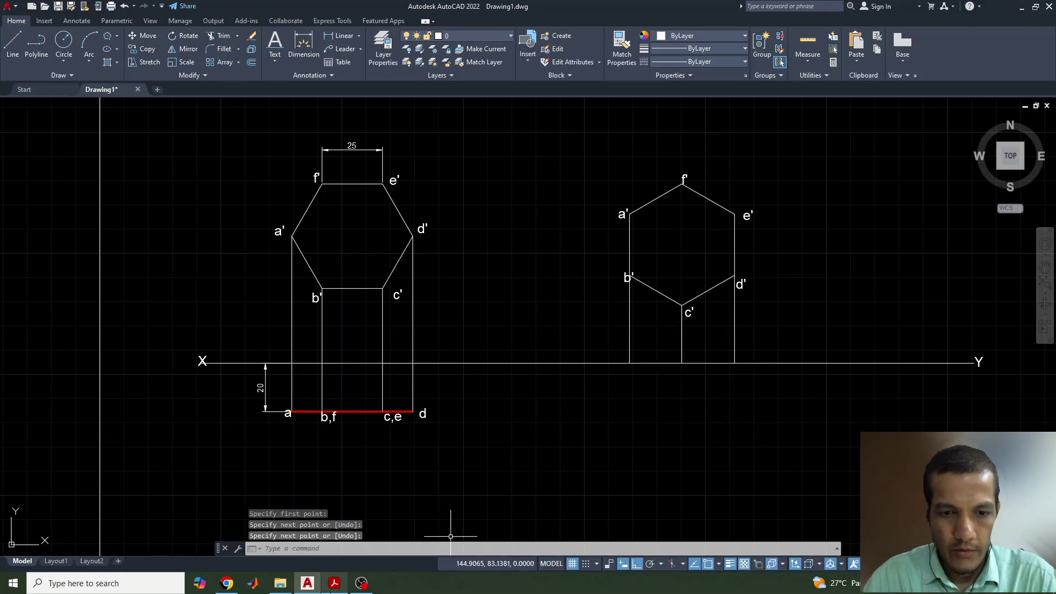
# Extend the b' projector 20 mm below XY, draw the horizontal top-view line to below d', and join it up to XY
pyautogui.hotkey('alt', 'Tab')
pyautogui.click(333, 582)
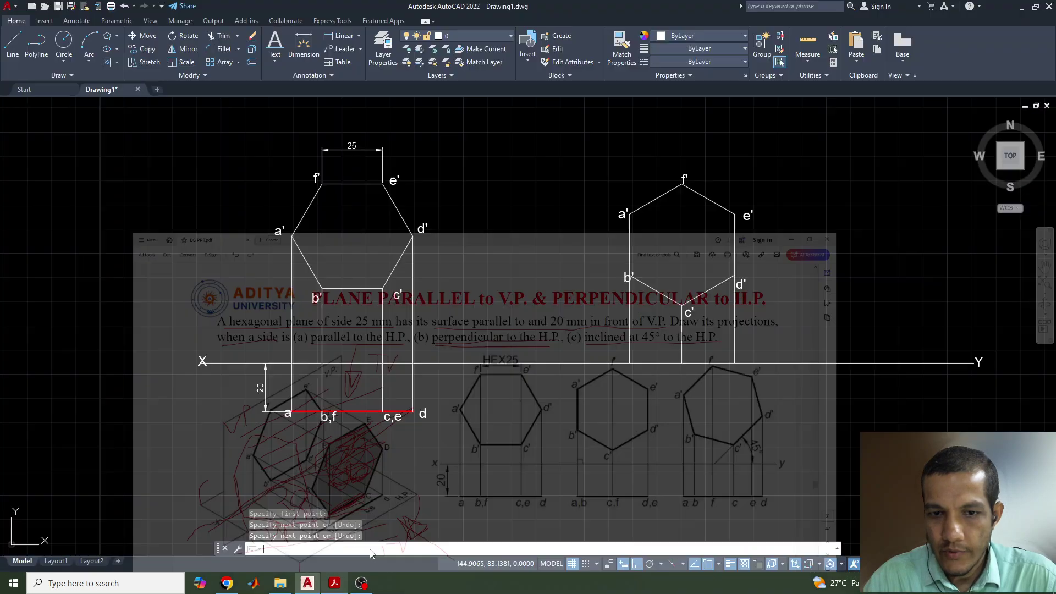
pyautogui.write('l')
pyautogui.press('Return')
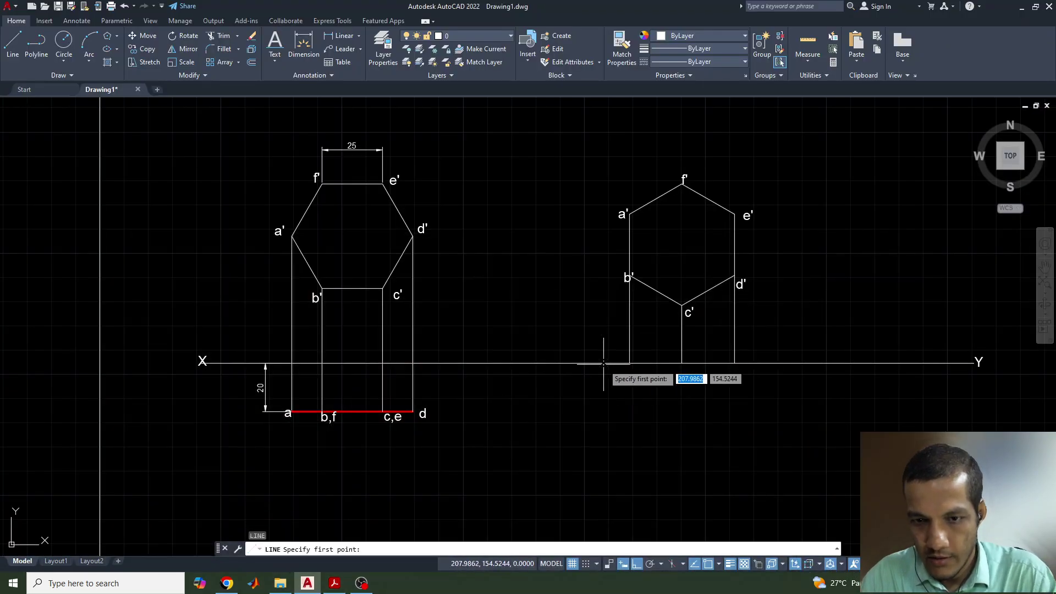
pyautogui.click(629, 362)
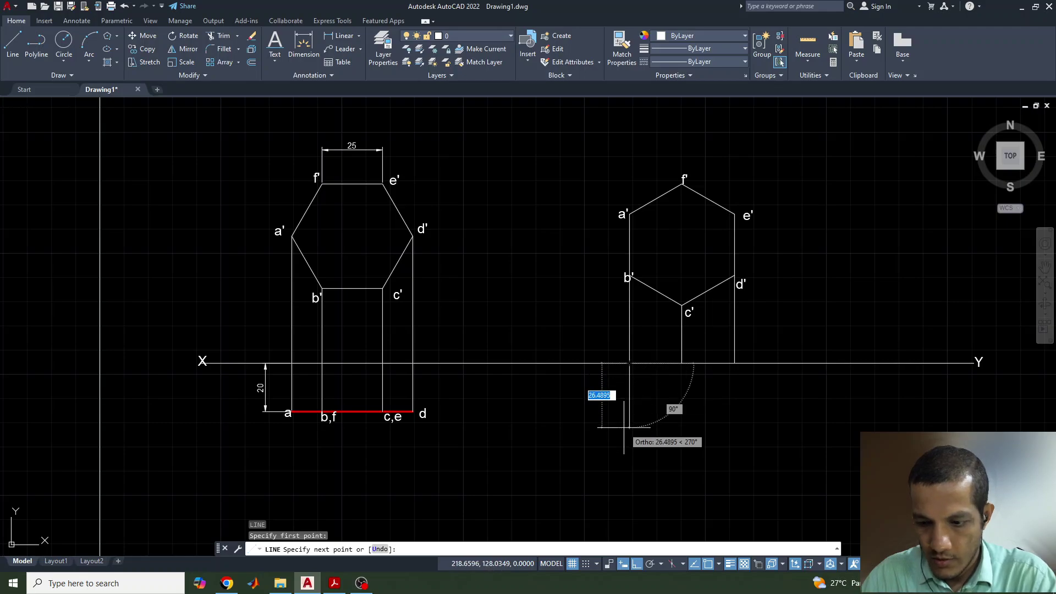
pyautogui.write('20')
pyautogui.press('Return')
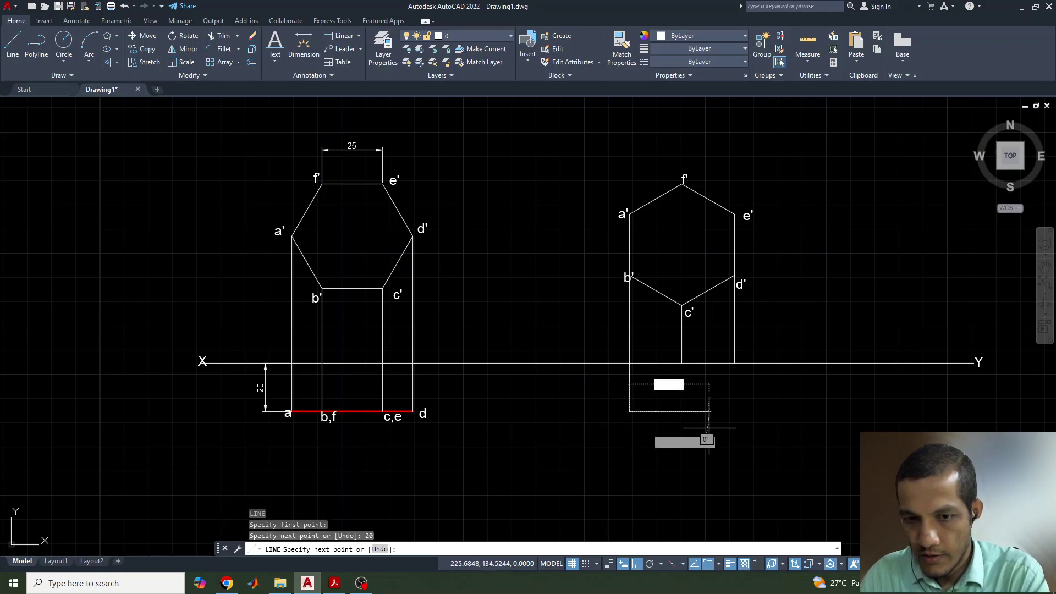
pyautogui.click(734, 412)
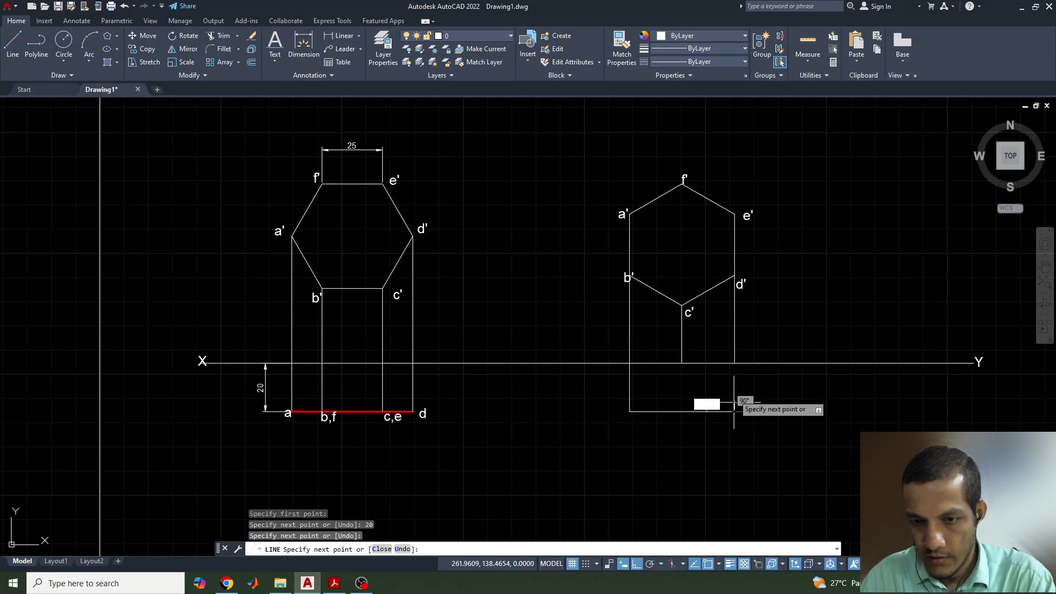
pyautogui.click(734, 362)
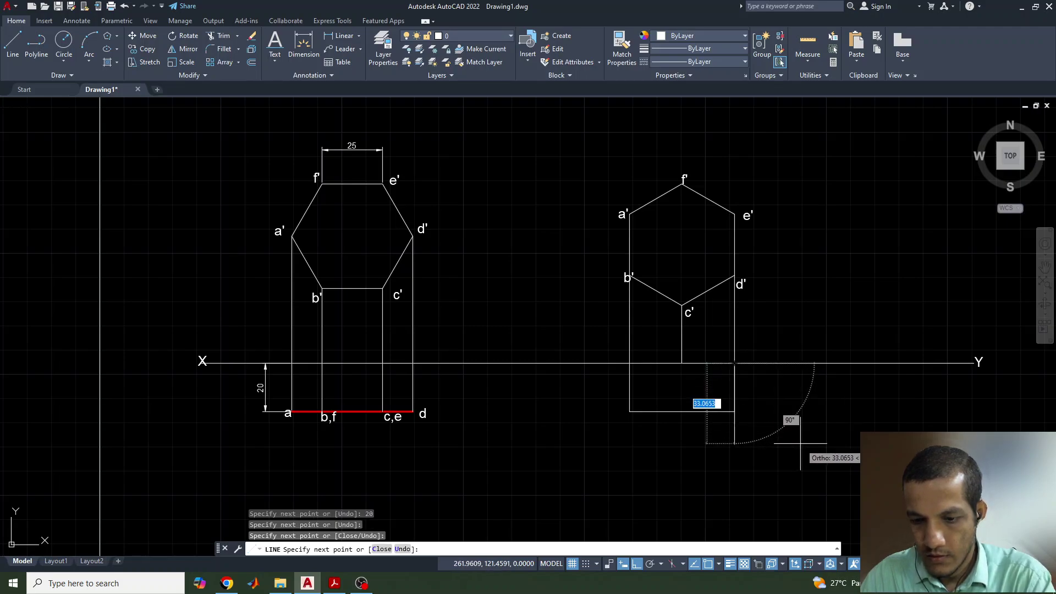
pyautogui.press('Return')
# Set the rotated hexagon's top-view line to red with a 0.30 mm lineweight
pyautogui.click(688, 411)
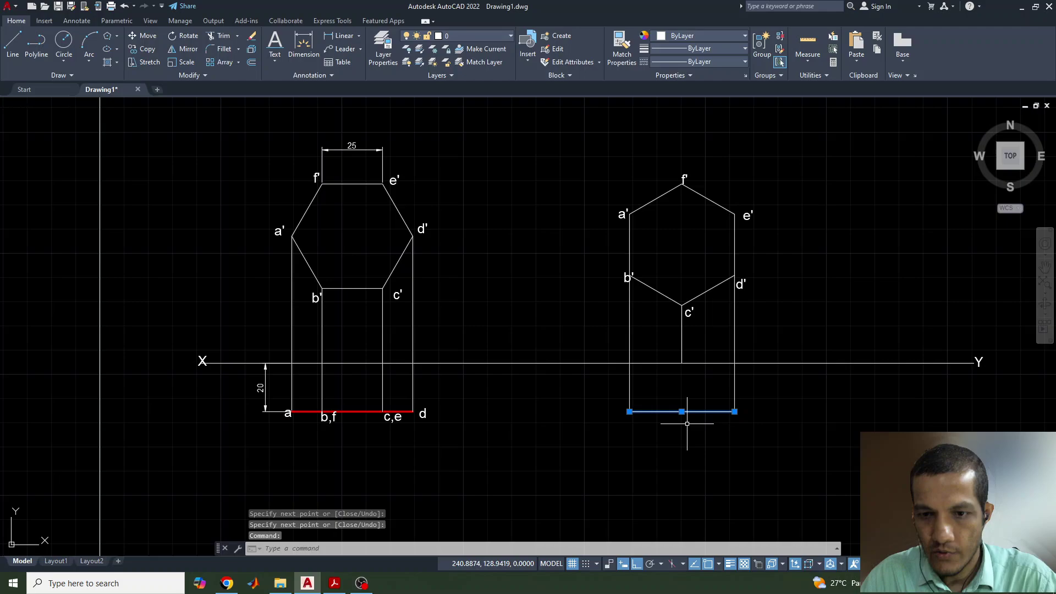
pyautogui.click(688, 36)
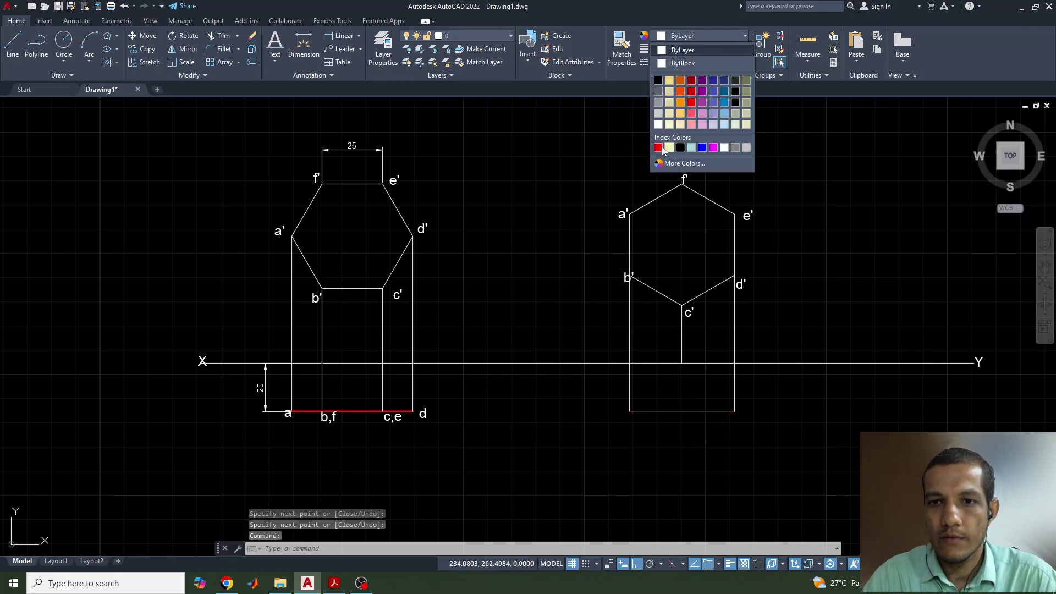
pyautogui.click(662, 148)
pyautogui.click(677, 51)
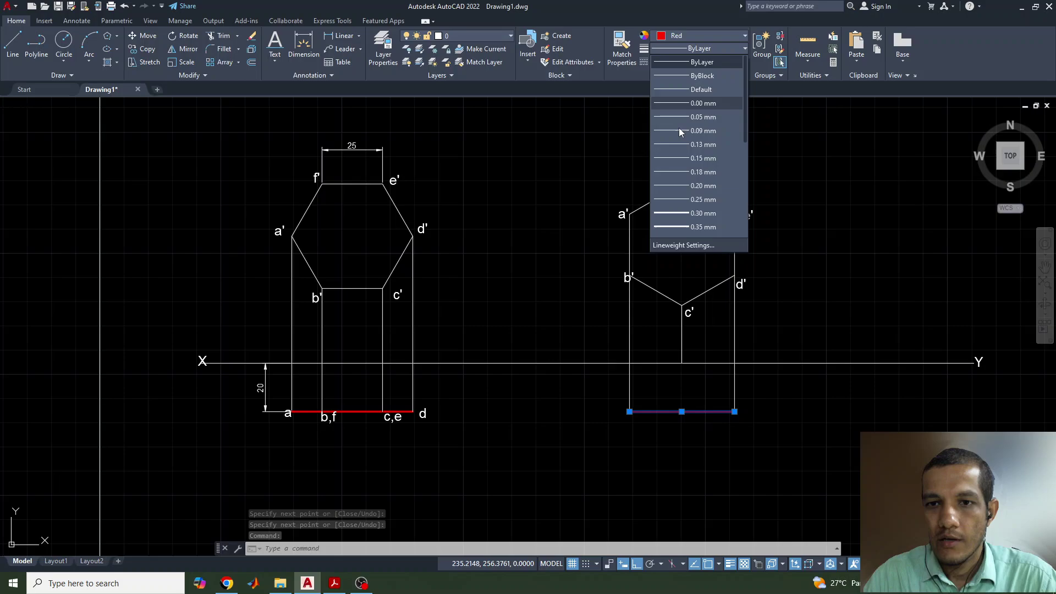
pyautogui.click(688, 214)
pyautogui.press('Escape')
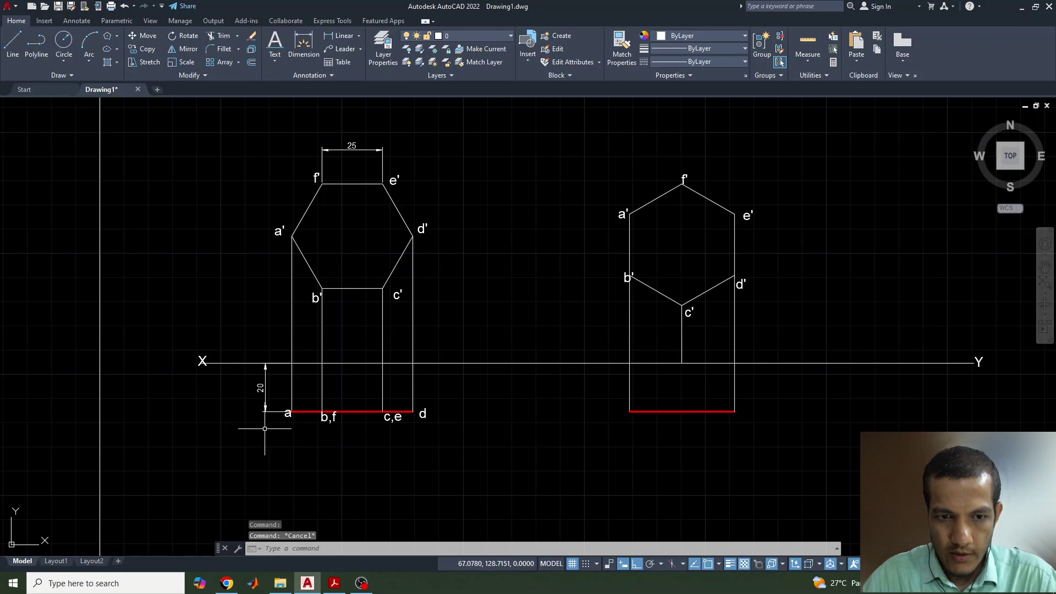
# Copy the first top view's b,f label to both ends and the middle of the second top-view line
pyautogui.press('Escape')
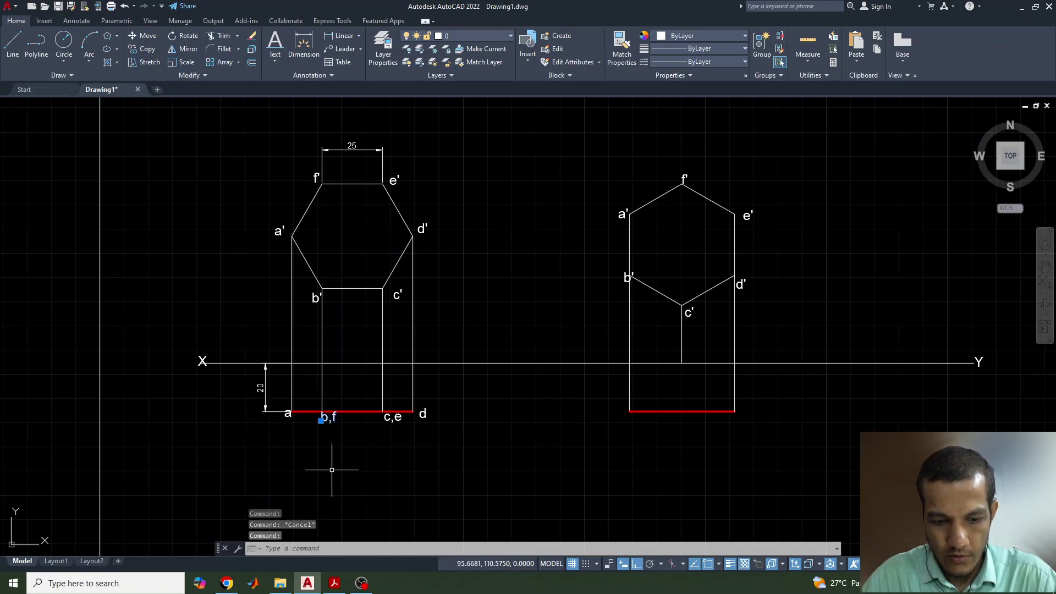
pyautogui.hotkey('ctrl', 'c')
pyautogui.hotkey('ctrl', 'v')
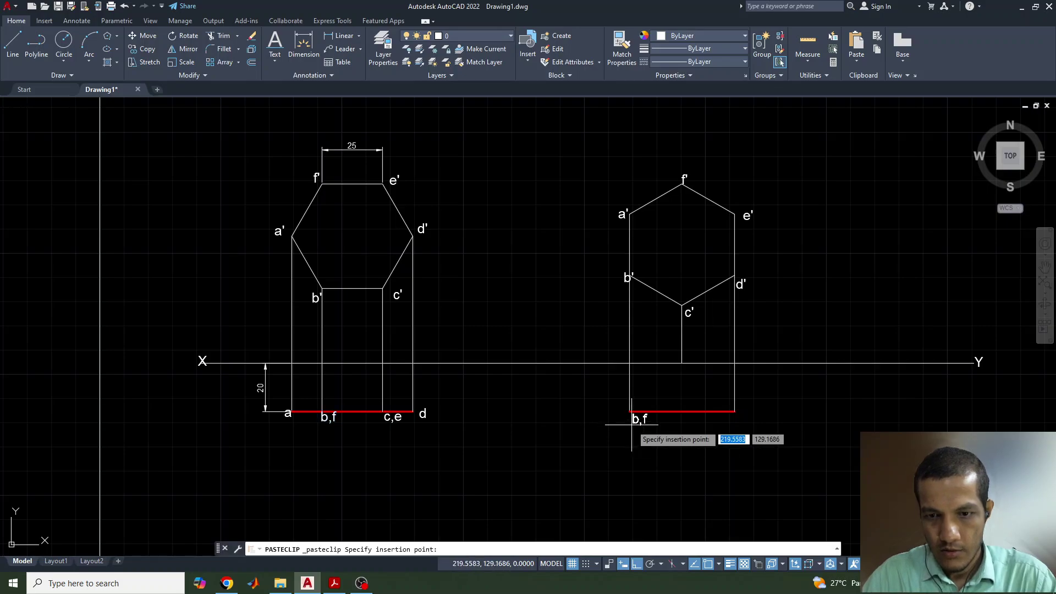
pyautogui.click(623, 424)
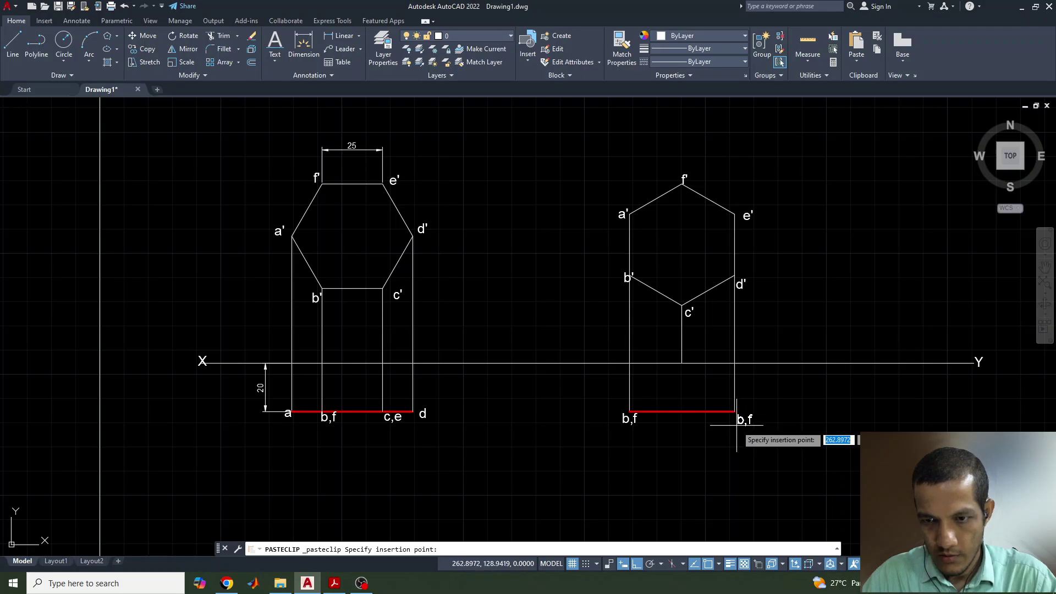
pyautogui.click(737, 425)
pyautogui.hotkey('ctrl', 'v')
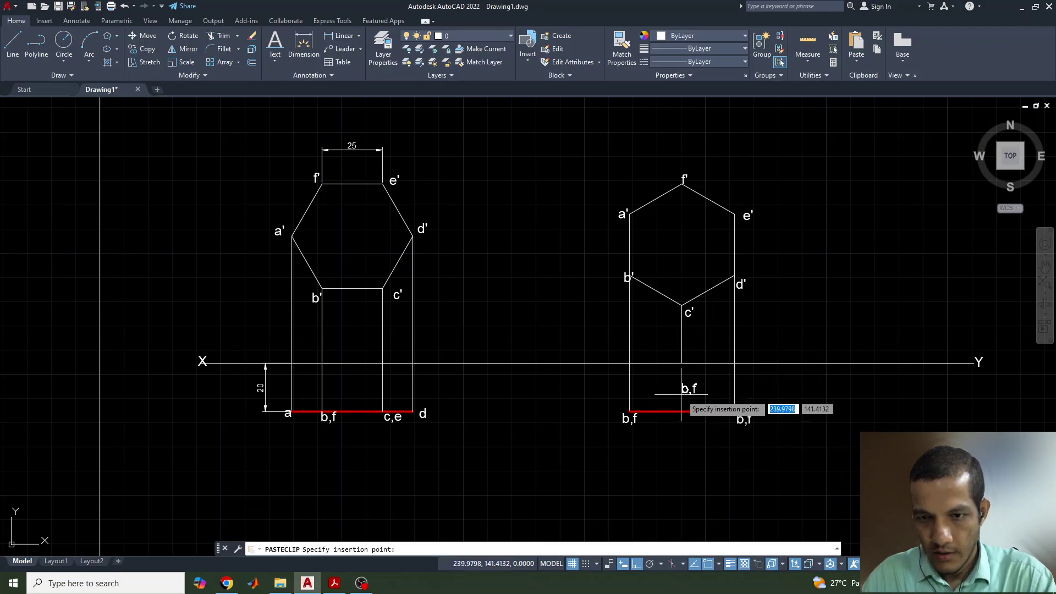
pyautogui.click(682, 424)
pyautogui.press('Escape')
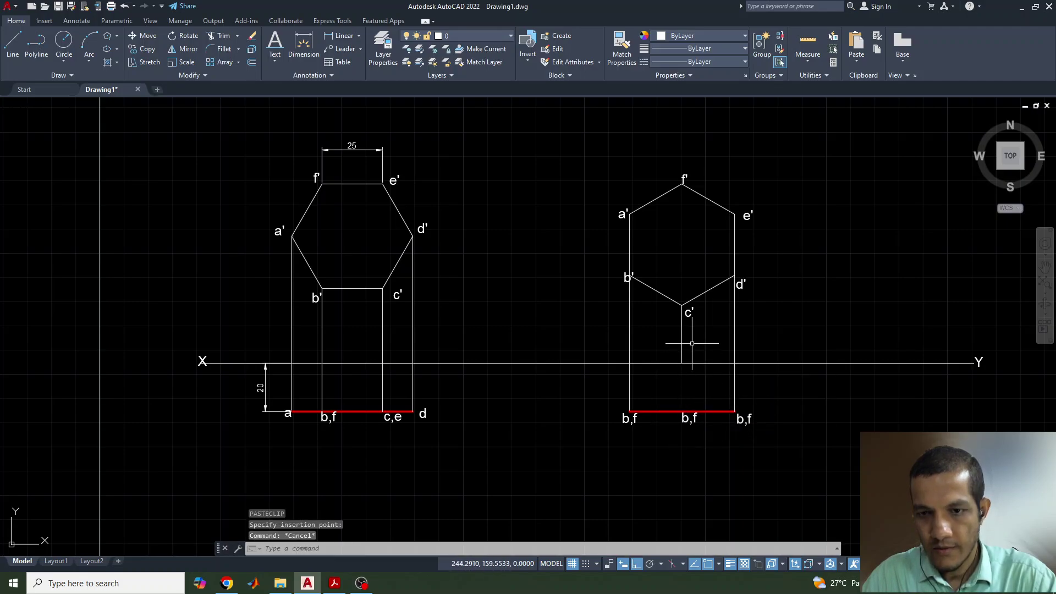
# Draw a line continuing the c' projector from XY down to the red top-view line
pyautogui.press('Escape')
pyautogui.press('l')
pyautogui.press('Return')
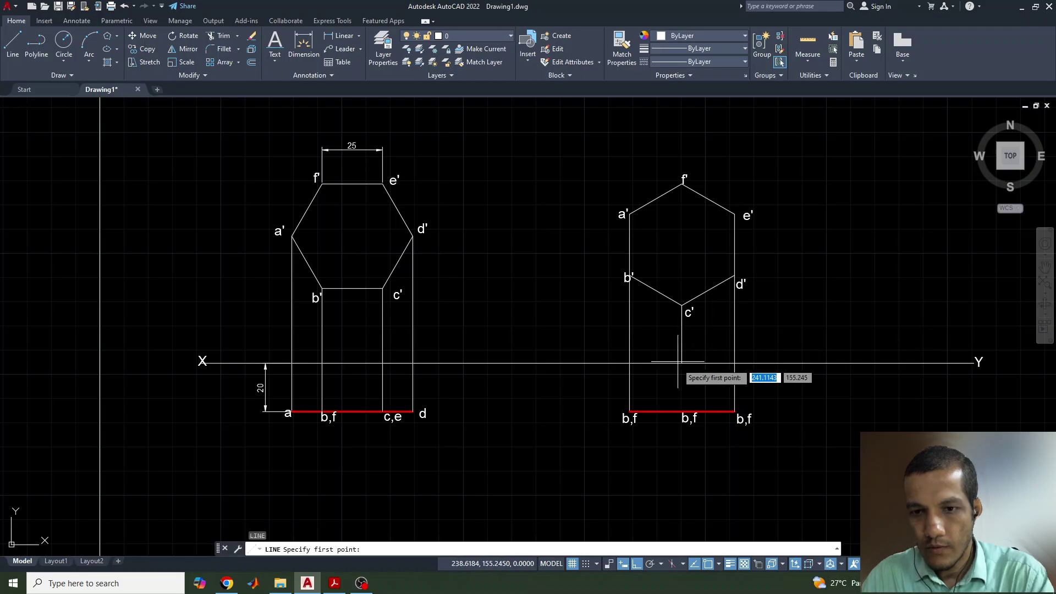
pyautogui.click(682, 363)
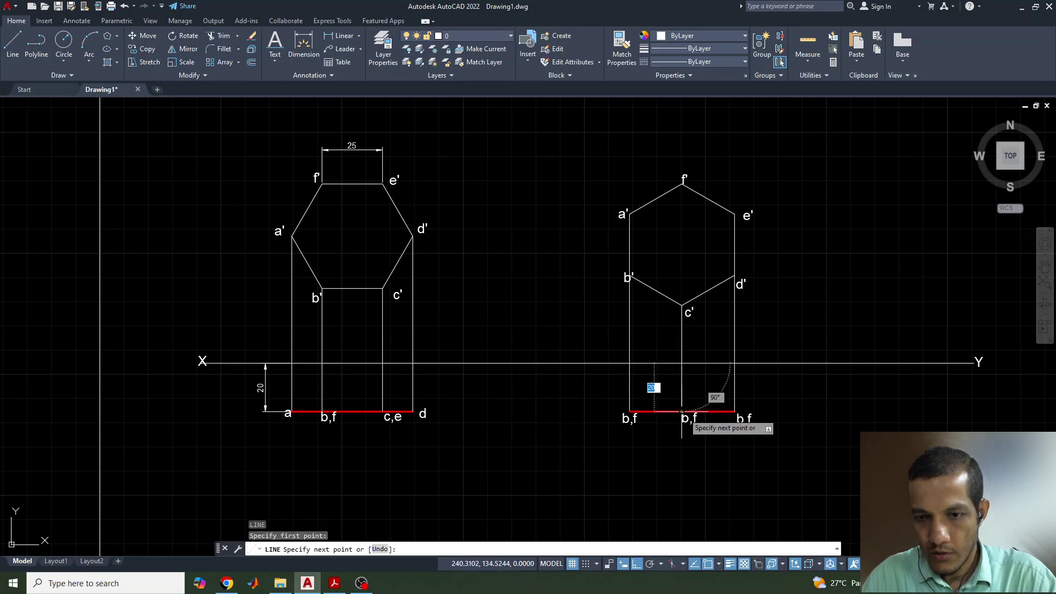
pyautogui.click(682, 411)
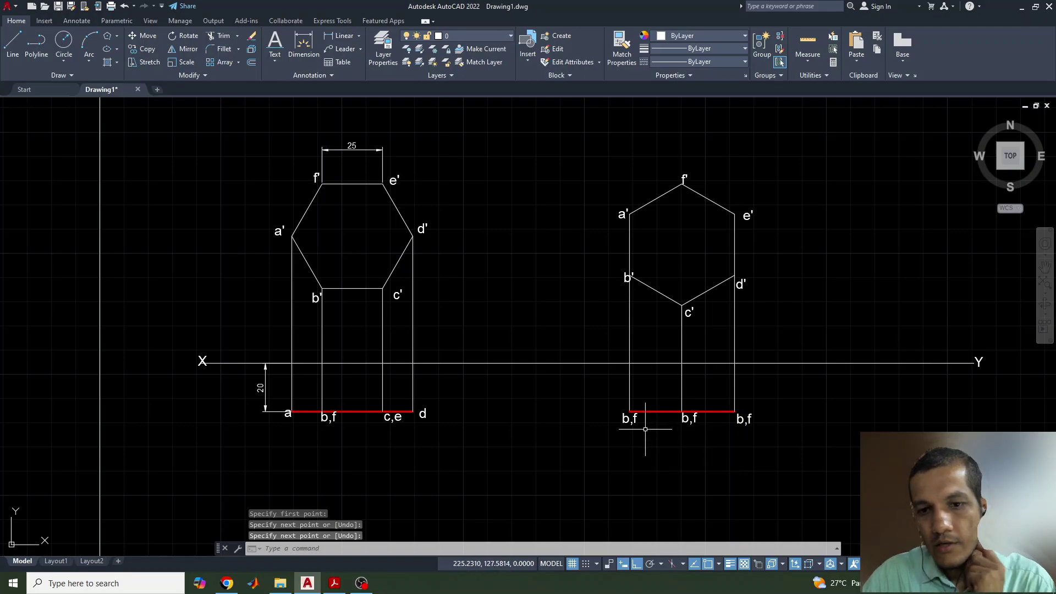
pyautogui.press('Return')
# Change the label at the left end of the second top-view line to a,b
pyautogui.doubleClick(628, 424)
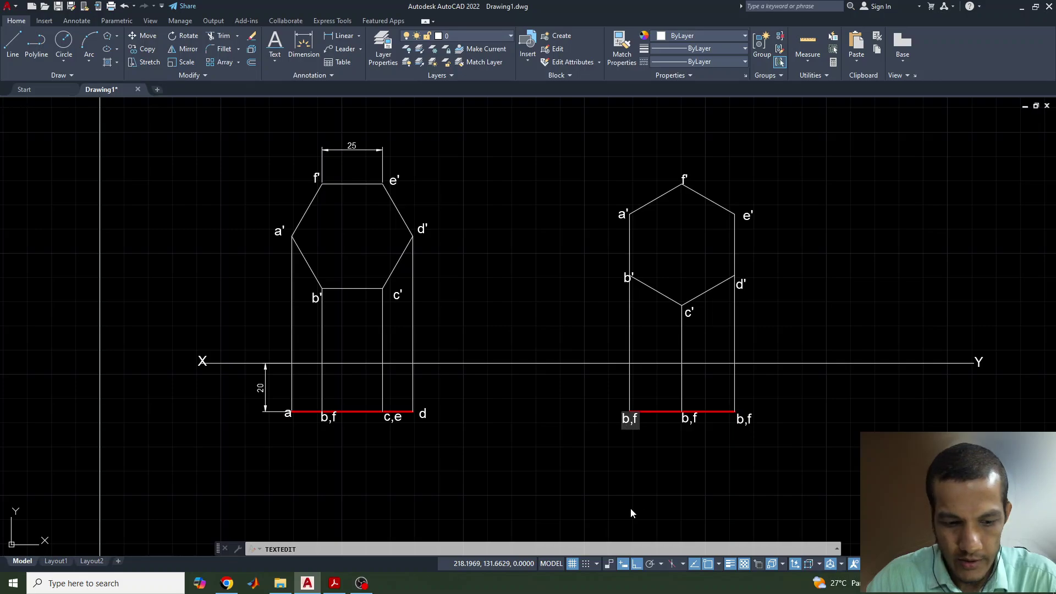
pyautogui.press('Home')
pyautogui.write('a.')
pyautogui.press('BackSpace')
pyautogui.write(',')
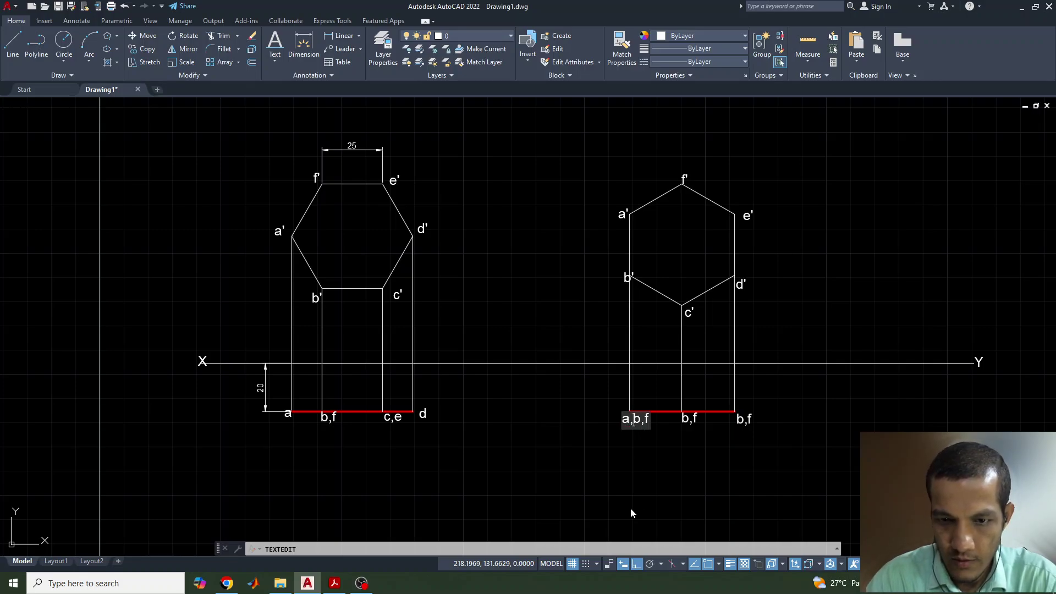
pyautogui.press('End')
pyautogui.press('BackSpace')
pyautogui.press('BackSpace')
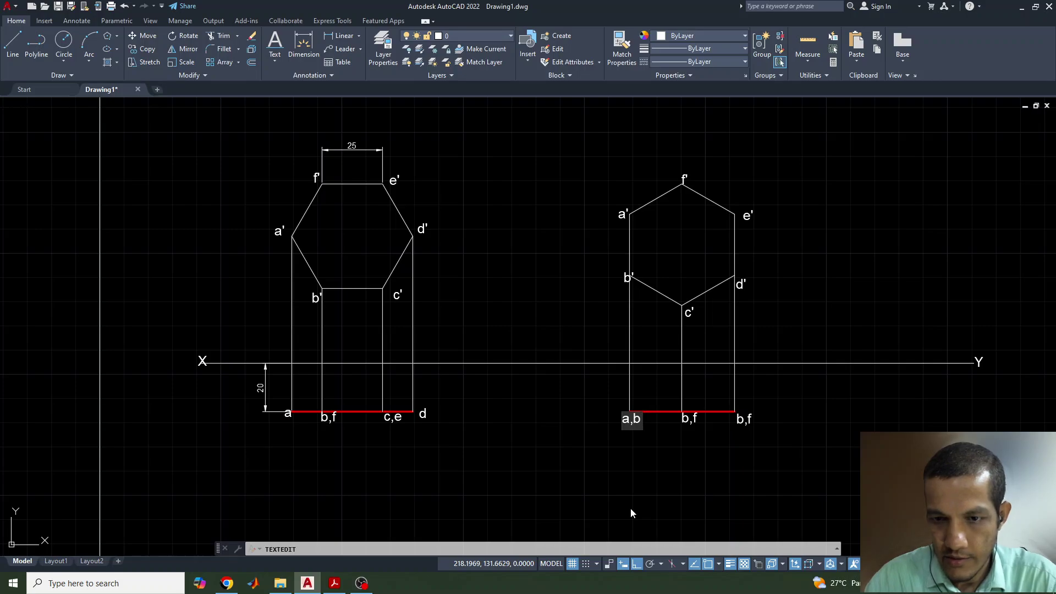
pyautogui.click(691, 424)
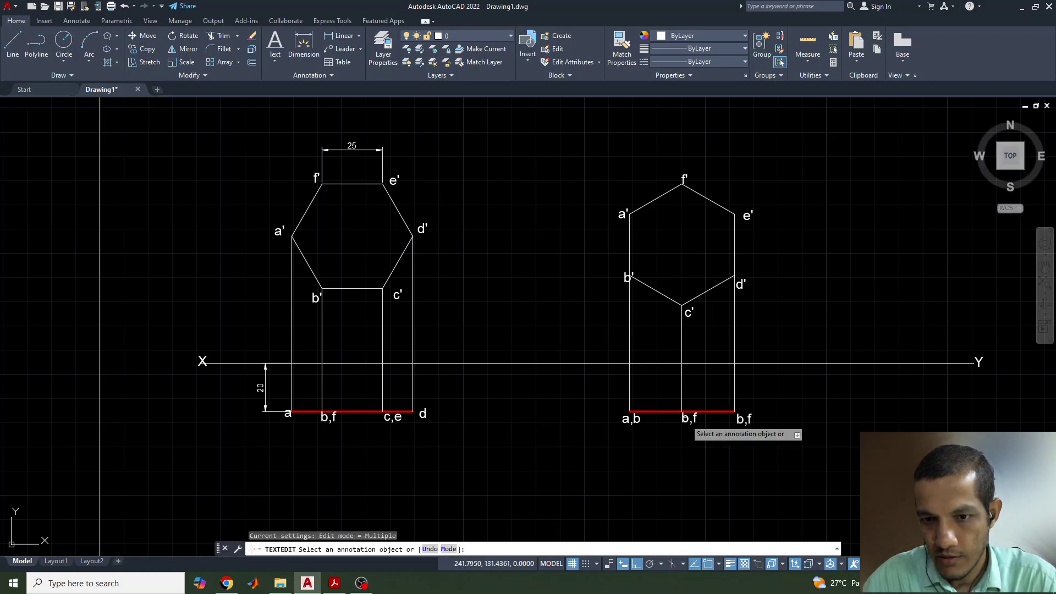
# Change the middle label of the second top-view line to c,f and its right-end label to d,e
pyautogui.click(688, 419)
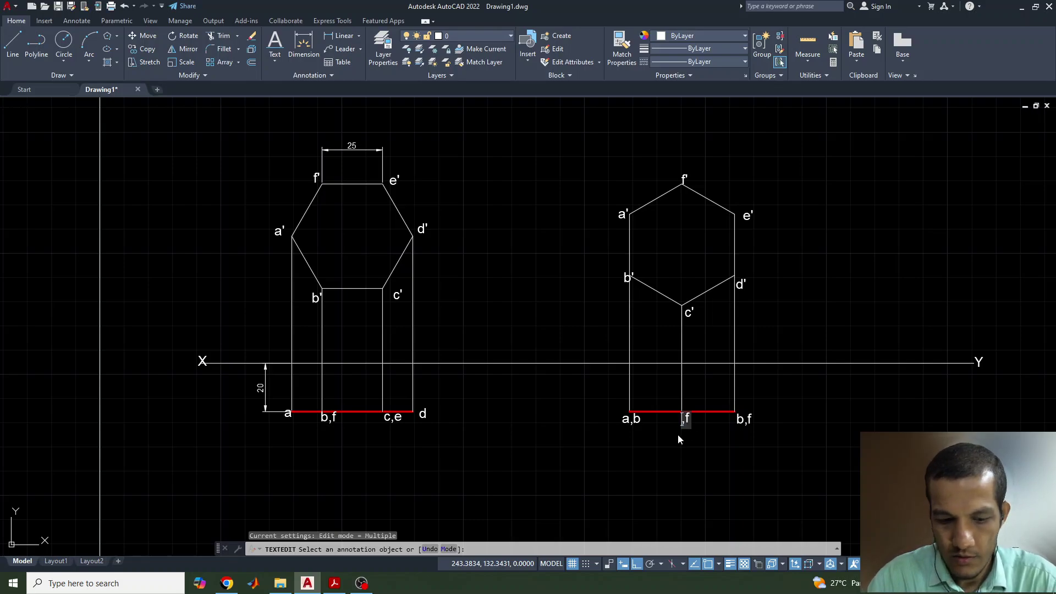
pyautogui.write('c')
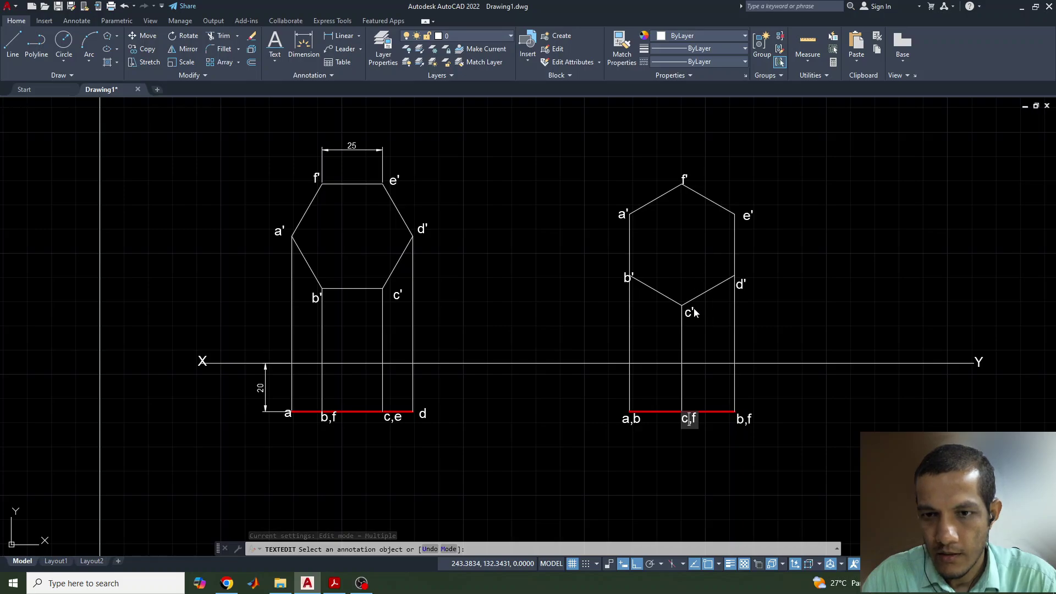
pyautogui.click(740, 422)
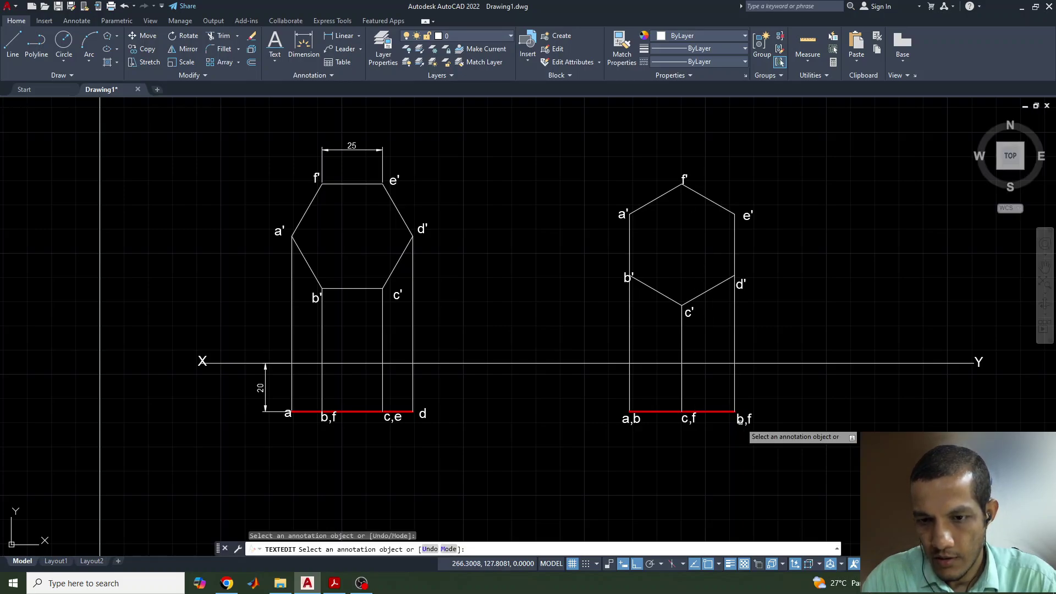
pyautogui.click(741, 421)
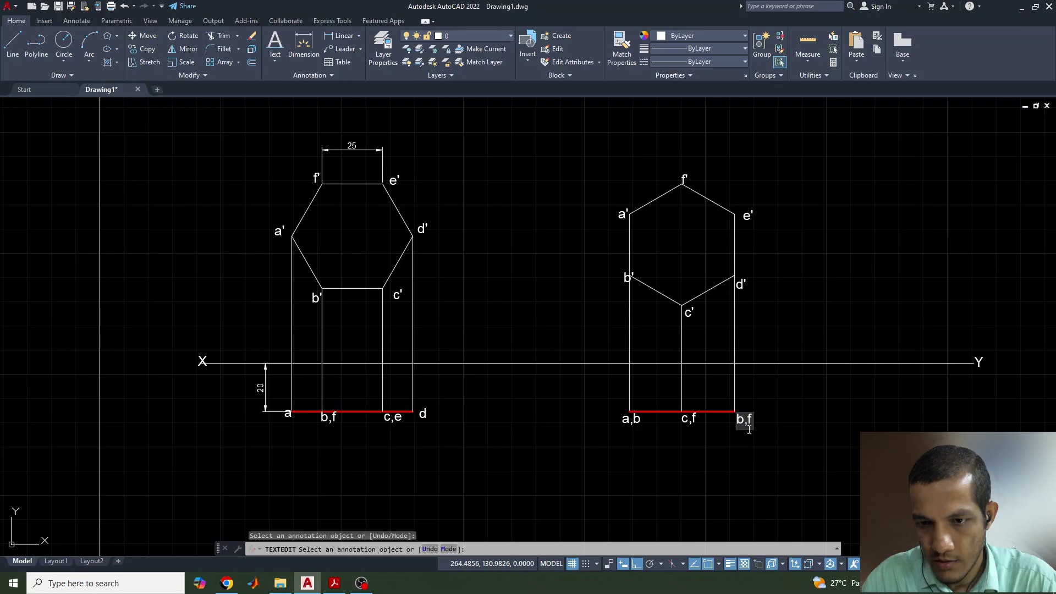
pyautogui.press('BackSpace')
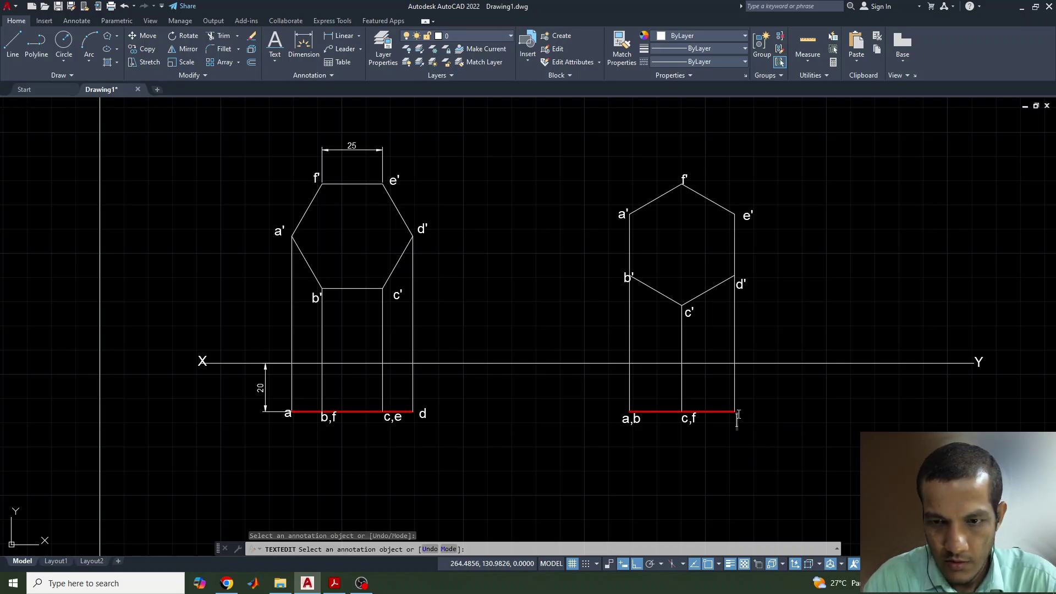
pyautogui.write('e')
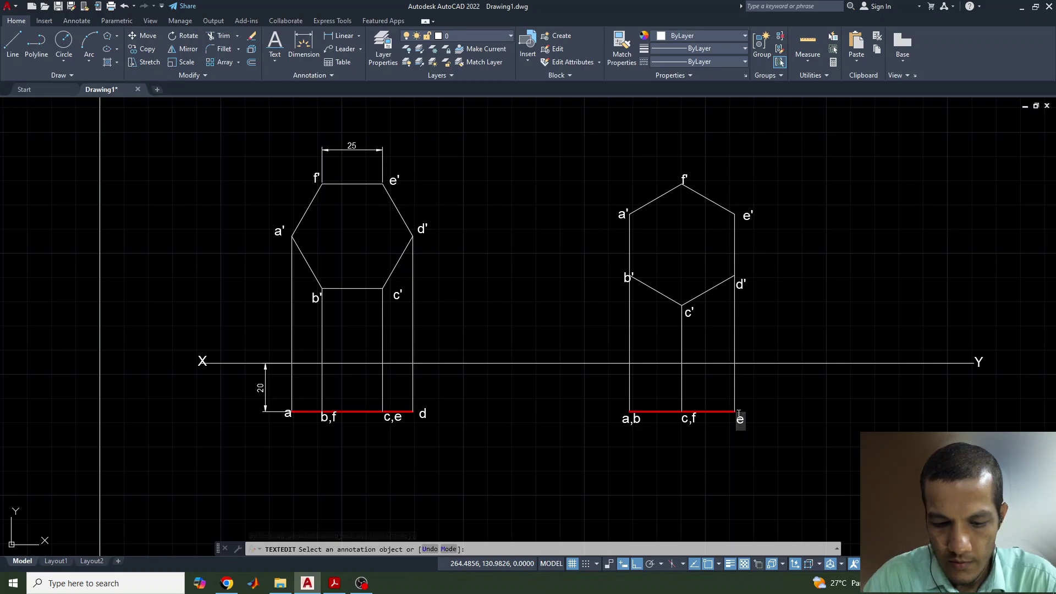
pyautogui.write(',')
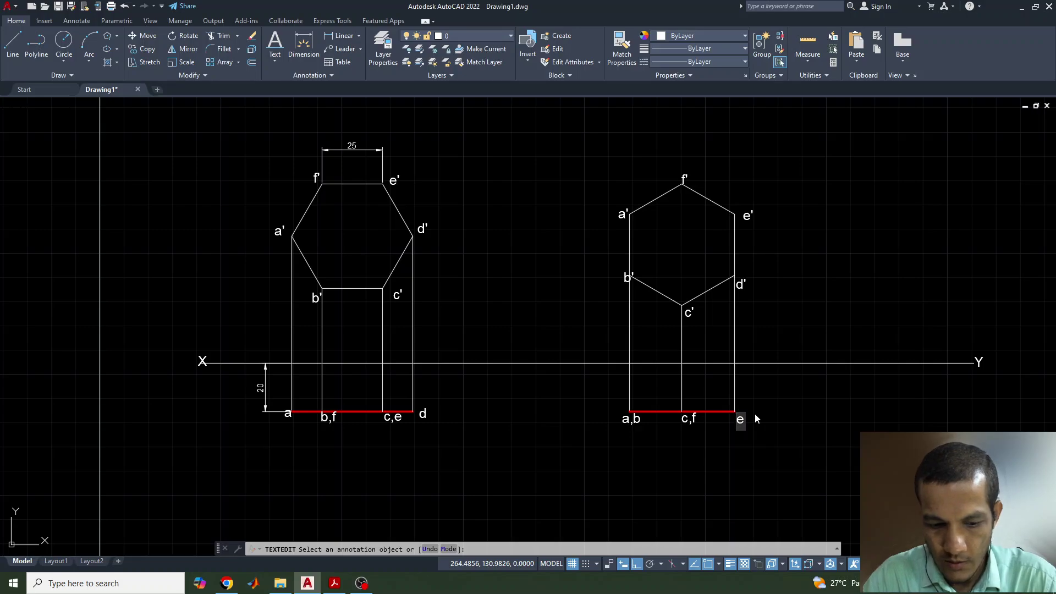
pyautogui.write('d,')
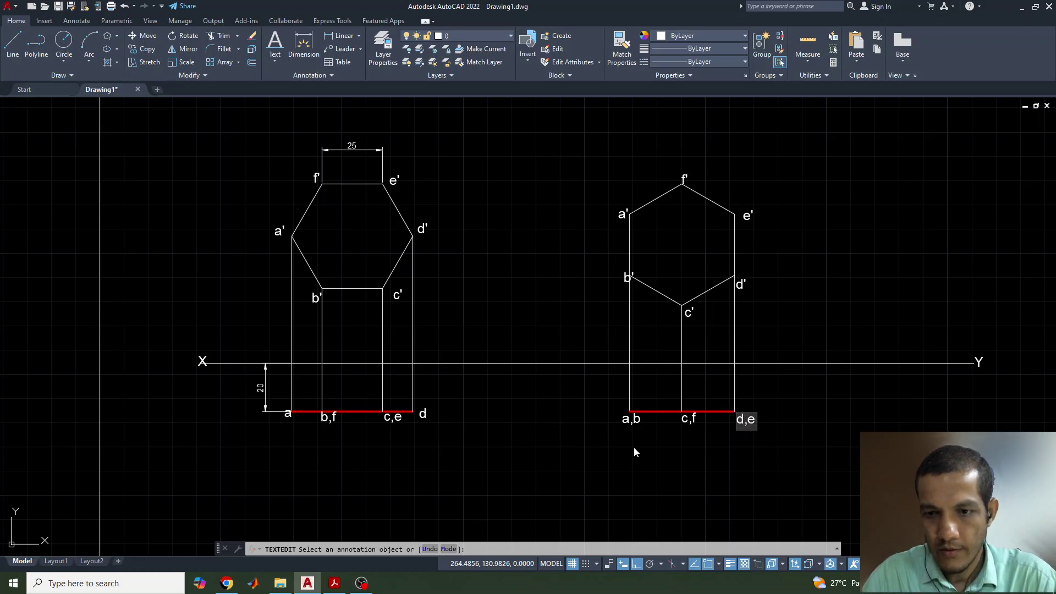
pyautogui.press('Escape')
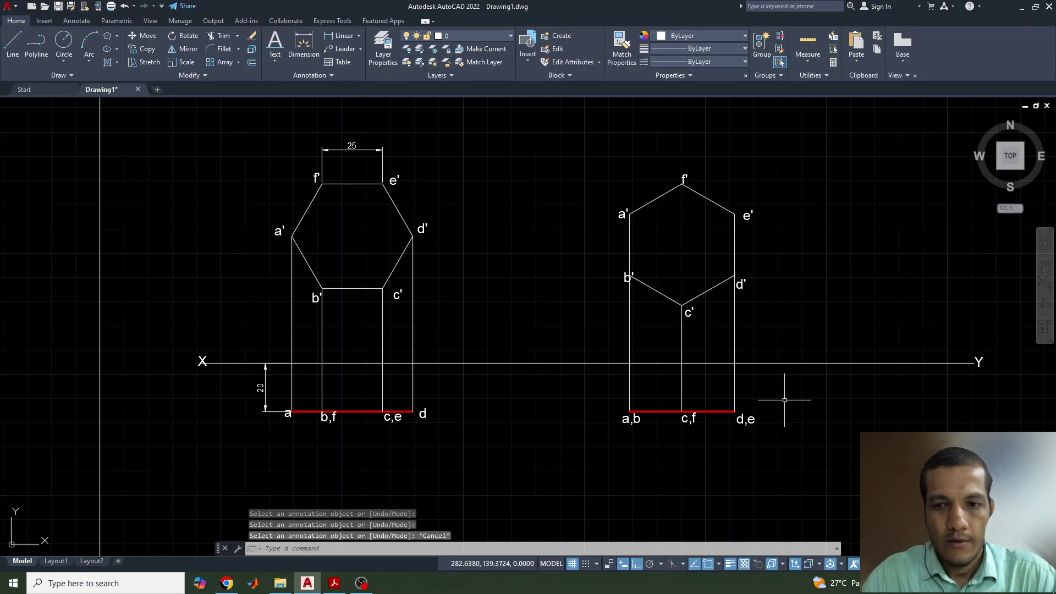
# Consult the hexagon problem in EG PPT.pdf and add a linear dimension to side a'b' of the second front view in AutoCAD
pyautogui.click(335, 581)
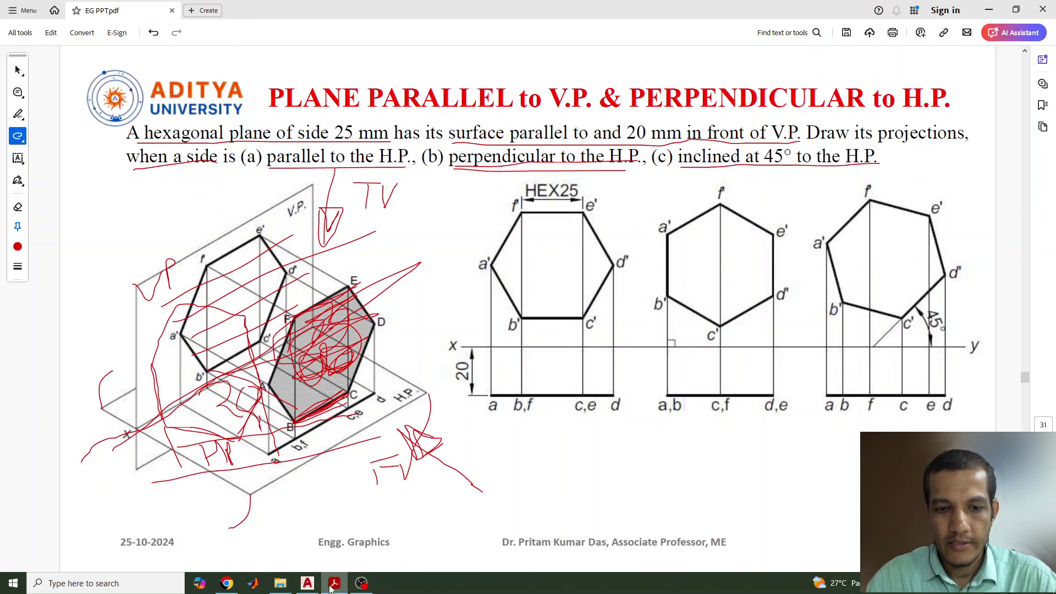
pyautogui.click(308, 585)
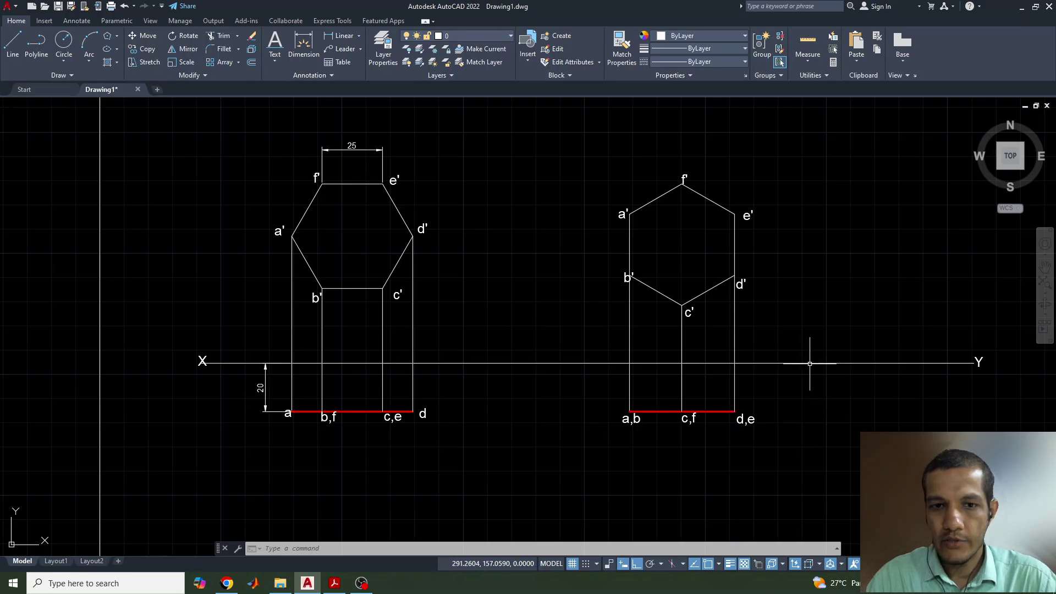
pyautogui.click(345, 36)
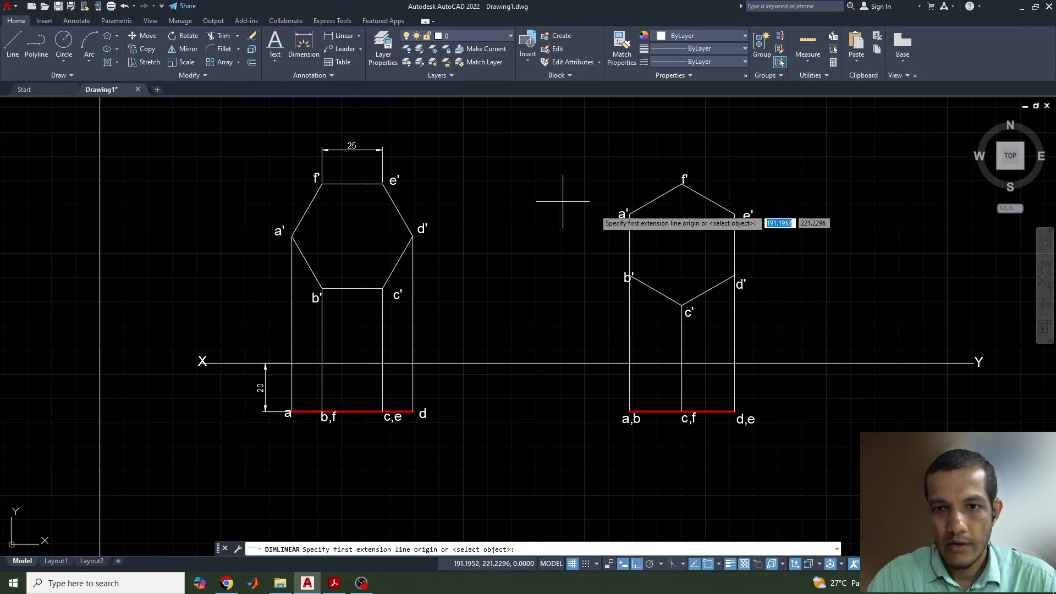
pyautogui.click(630, 215)
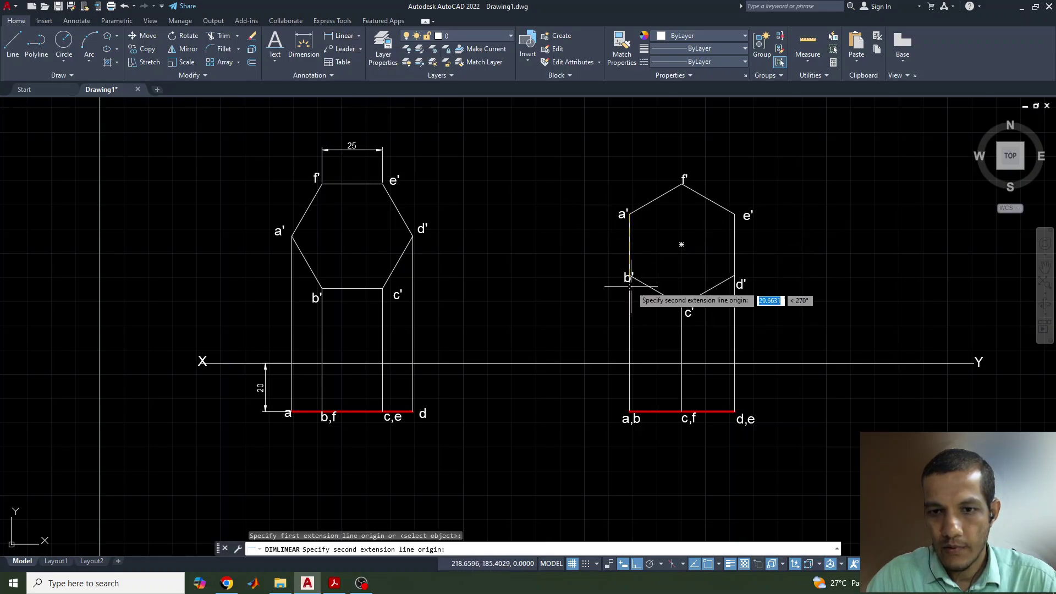
pyautogui.click(629, 276)
pyautogui.click(590, 276)
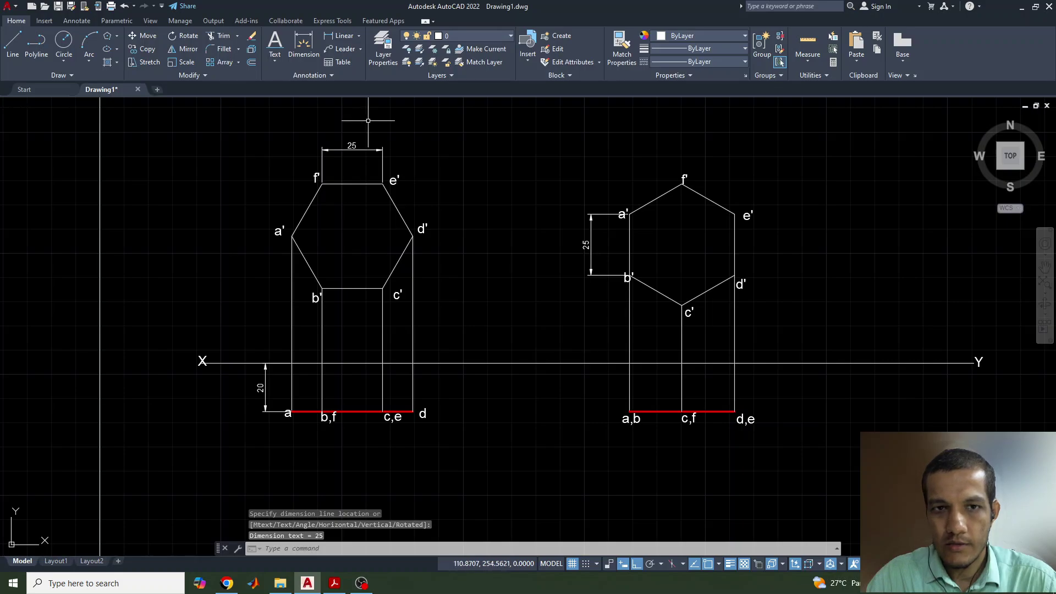
# Add an angular dimension between side c'd' of the second hexagon and the XY line
pyautogui.click(358, 35)
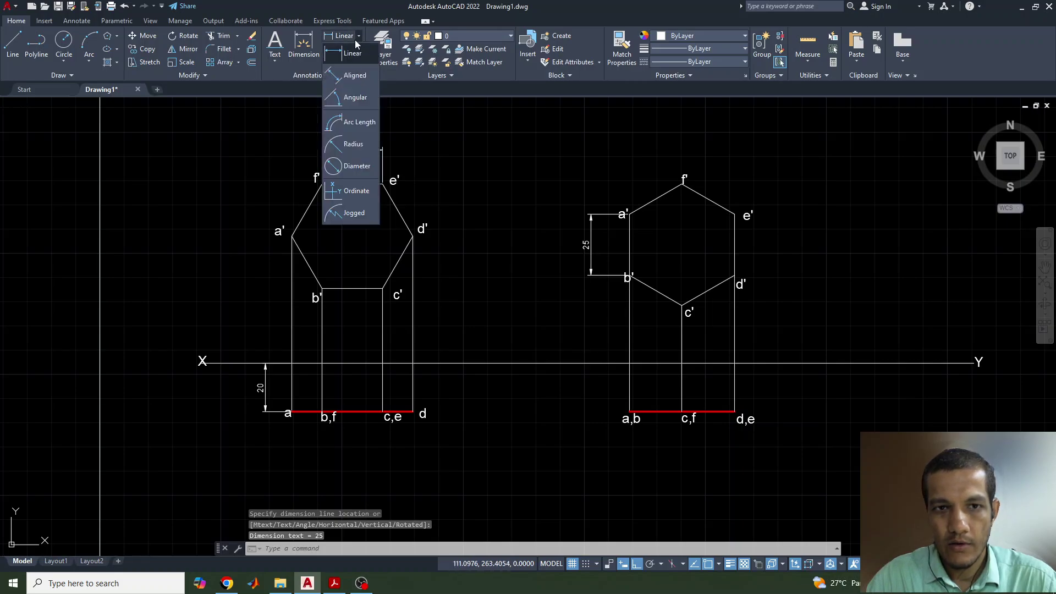
pyautogui.click(341, 107)
pyautogui.click(677, 303)
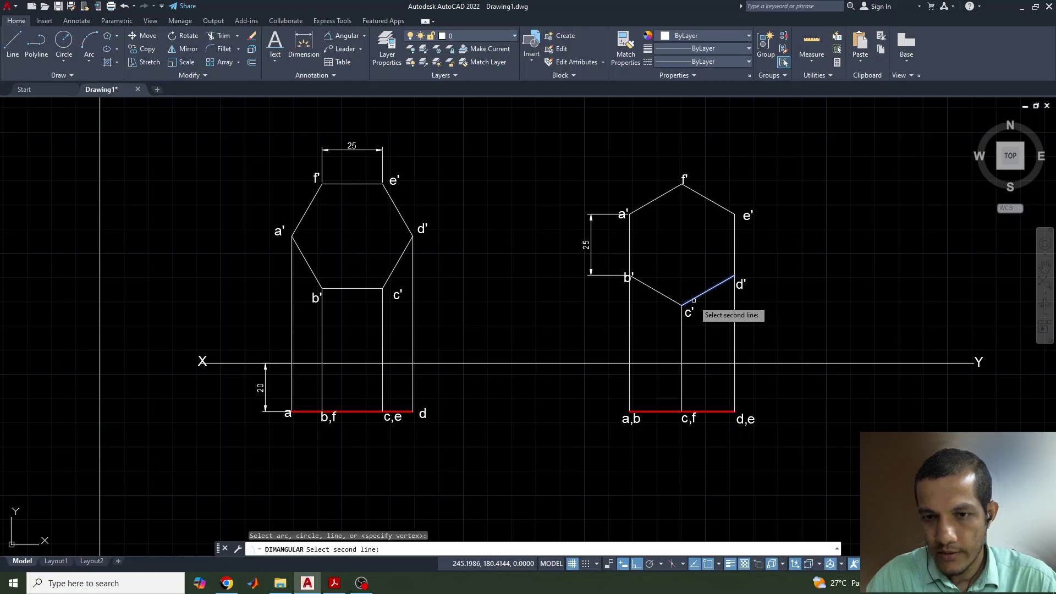
pyautogui.click(698, 364)
pyautogui.click(718, 344)
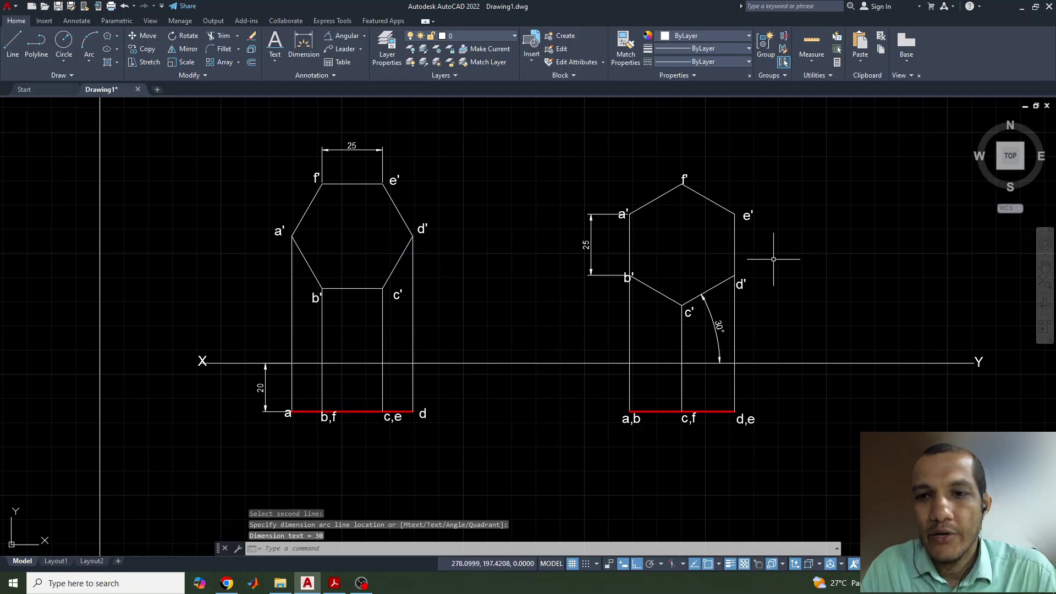
# Review the problem slide in EG PPT.pdf and, back in AutoCAD, paste a copy of the second hexagon beside it above XY
pyautogui.click(338, 587)
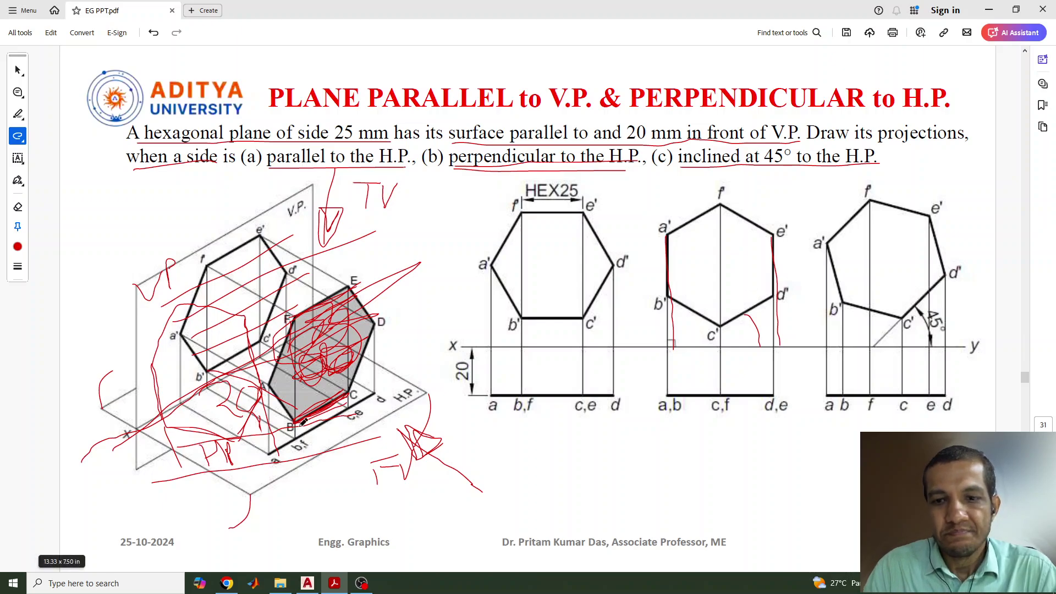
pyautogui.click(316, 586)
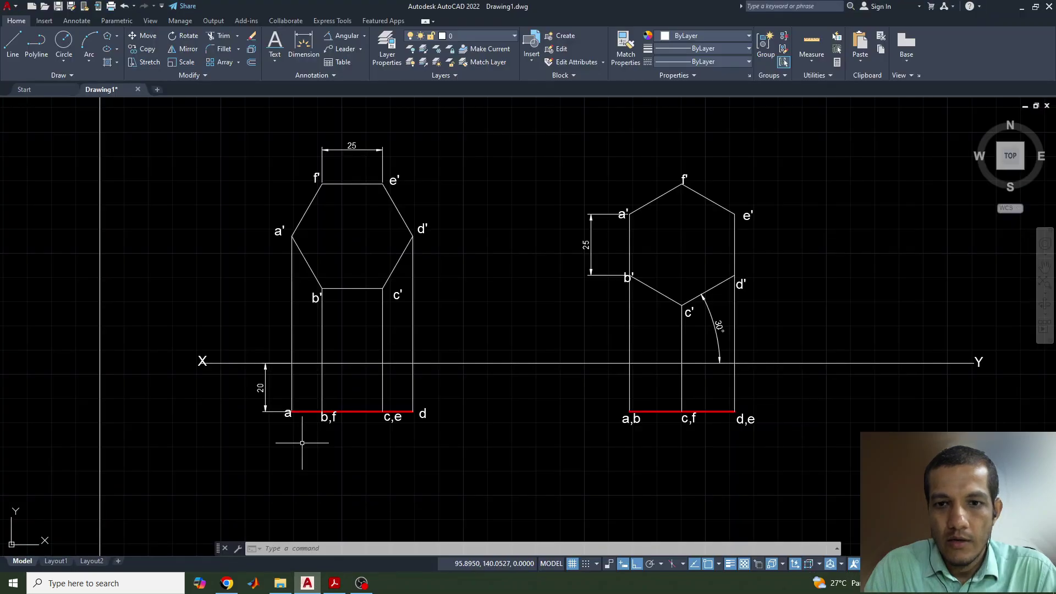
pyautogui.click(707, 198)
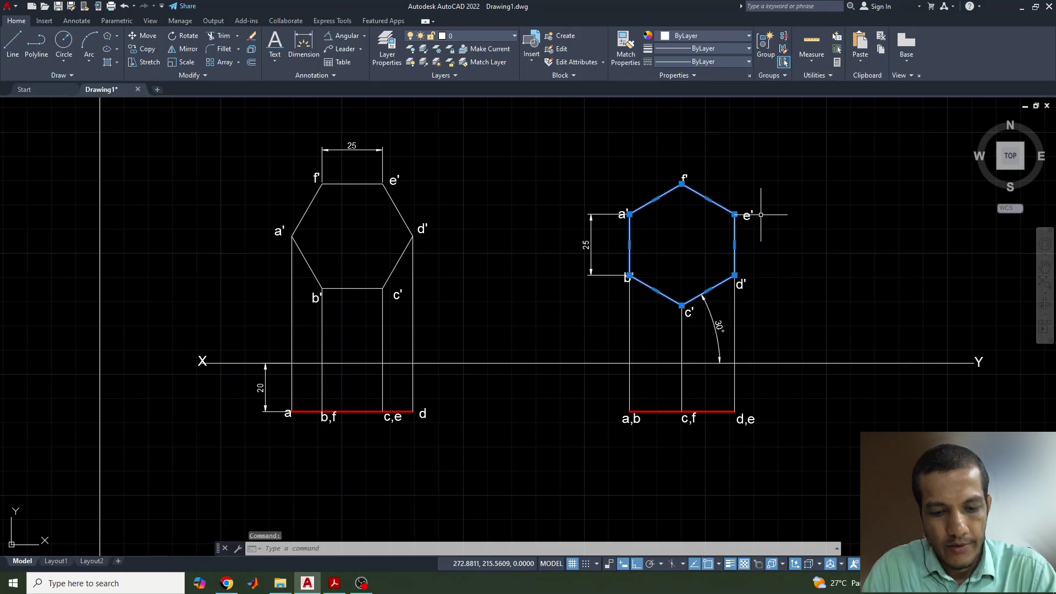
pyautogui.hotkey('ctrl', 'c')
pyautogui.hotkey('ctrl', 'v')
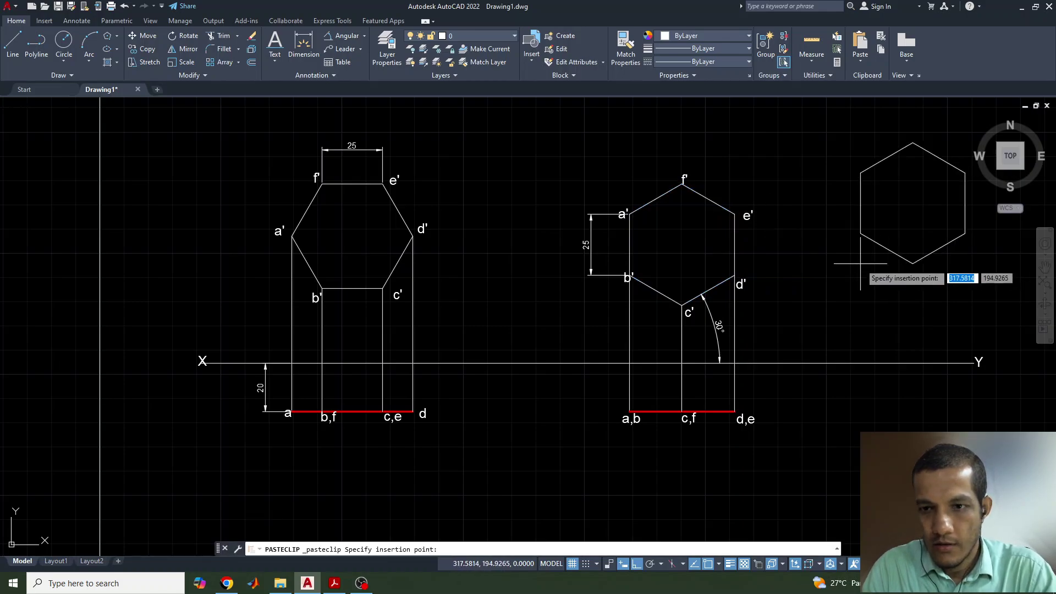
pyautogui.click(810, 316)
# Rotate the pasted third hexagon by 15 degrees about its lowest vertex
pyautogui.moveTo(865, 363); pyautogui.dragTo(636, 401, button='middle')
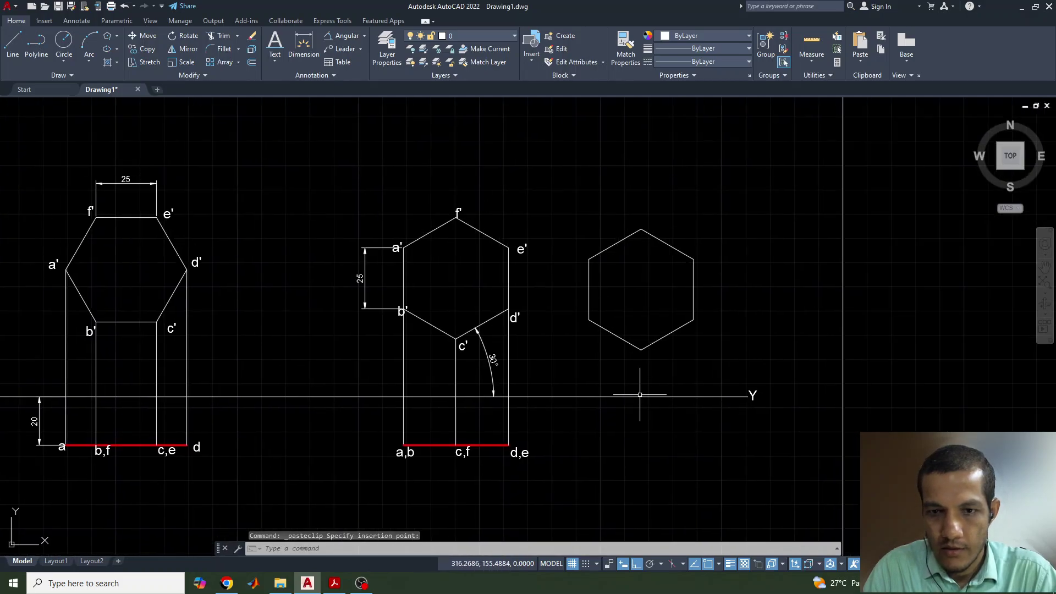
pyautogui.scroll(2, 655, 349)
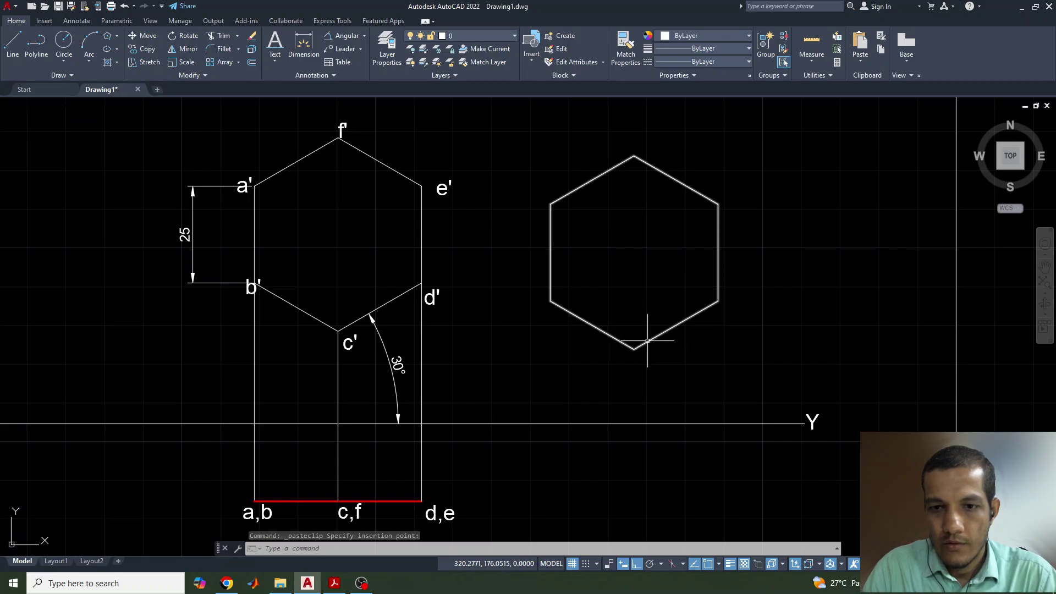
pyautogui.click(667, 330)
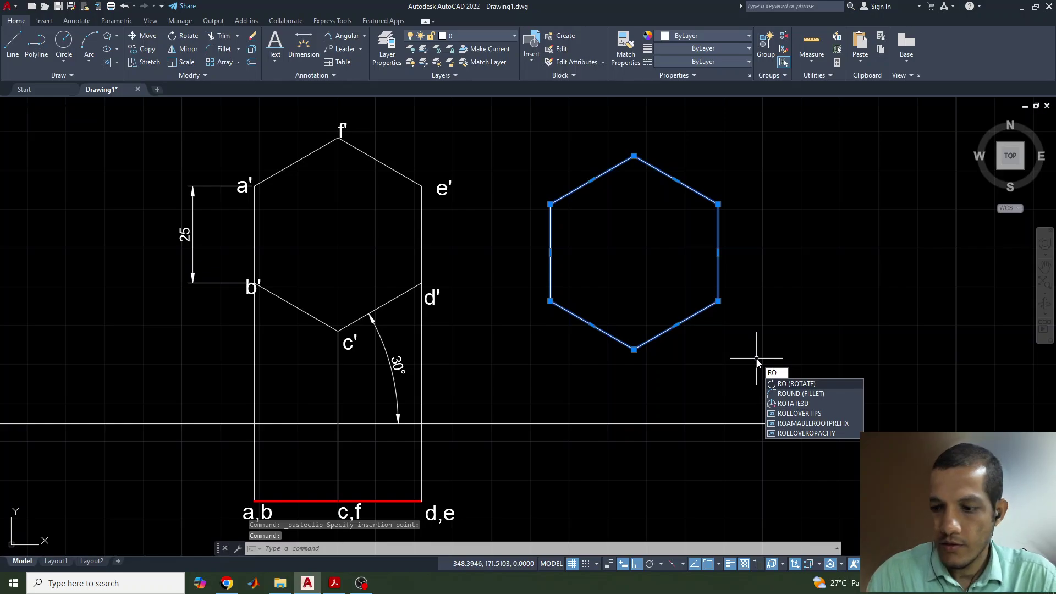
pyautogui.press('Return')
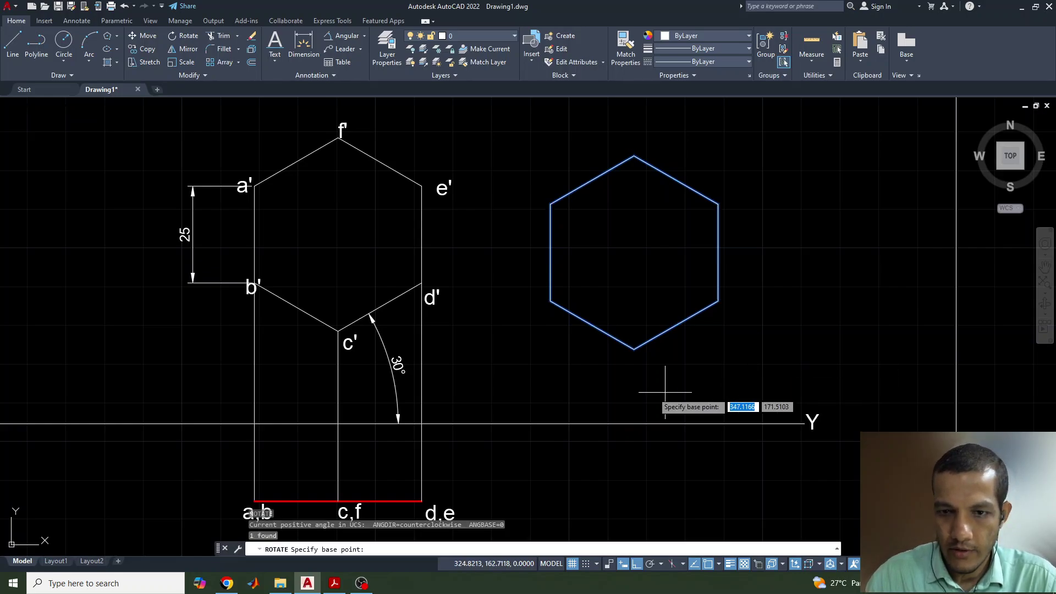
pyautogui.click(633, 349)
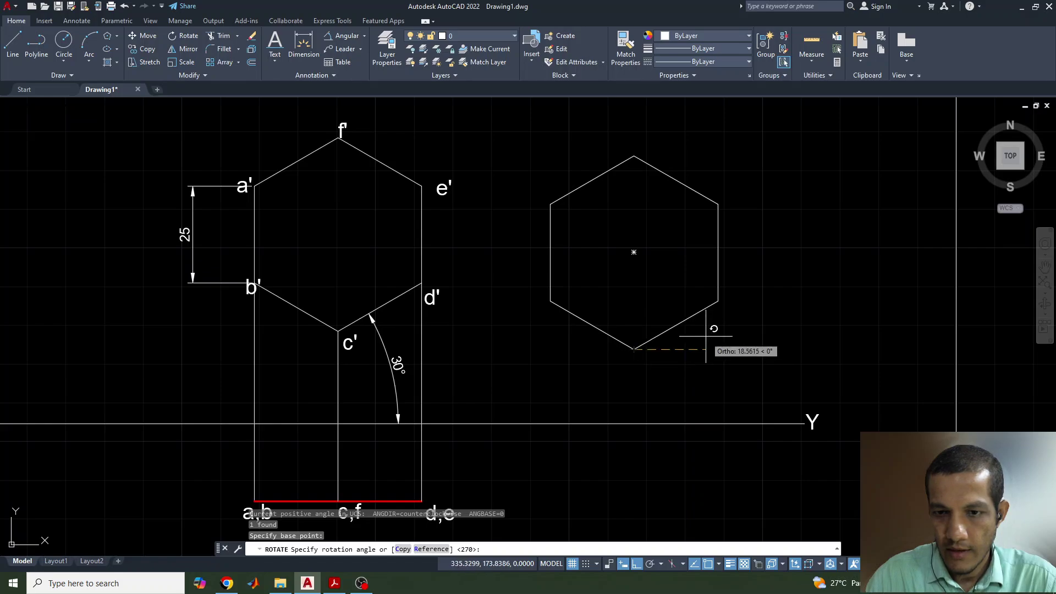
pyautogui.write('15')
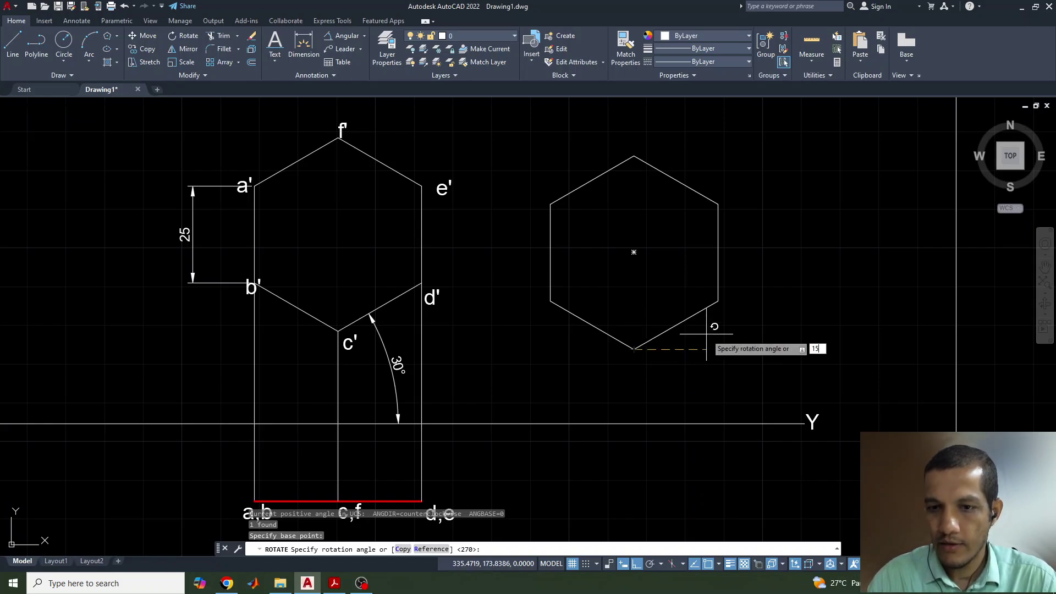
pyautogui.press('Return')
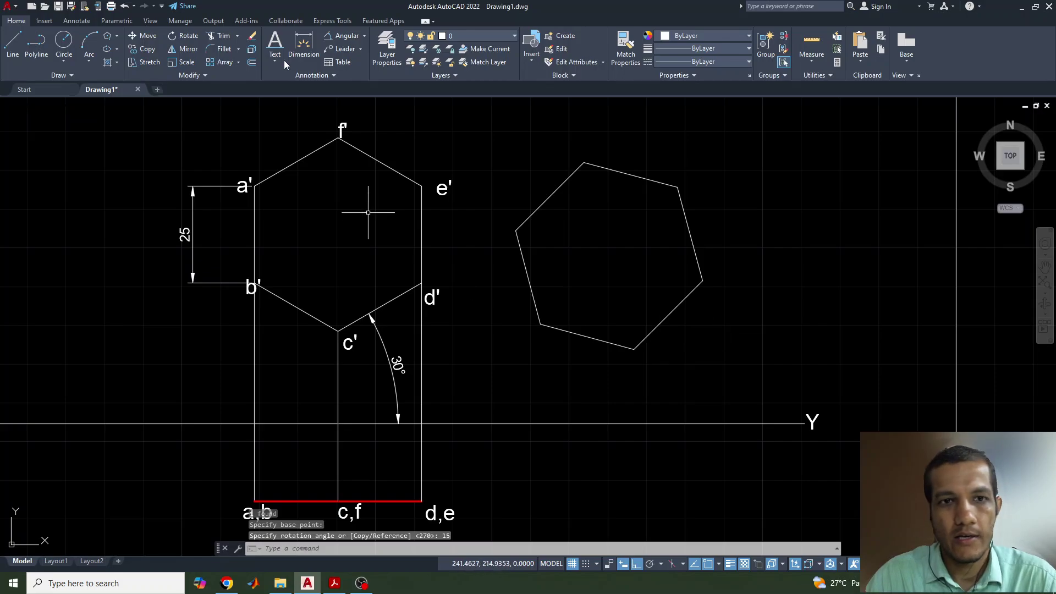
# Check the angle between the third hexagon's lower-right side and XY with an angular dimension, and erase that dimension
pyautogui.click(343, 35)
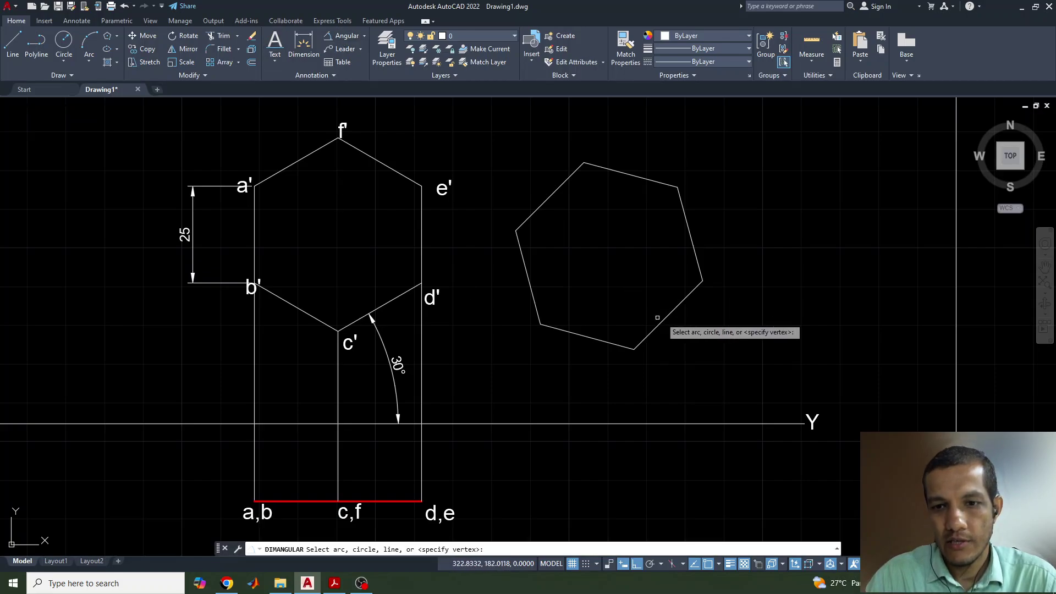
pyautogui.click(665, 319)
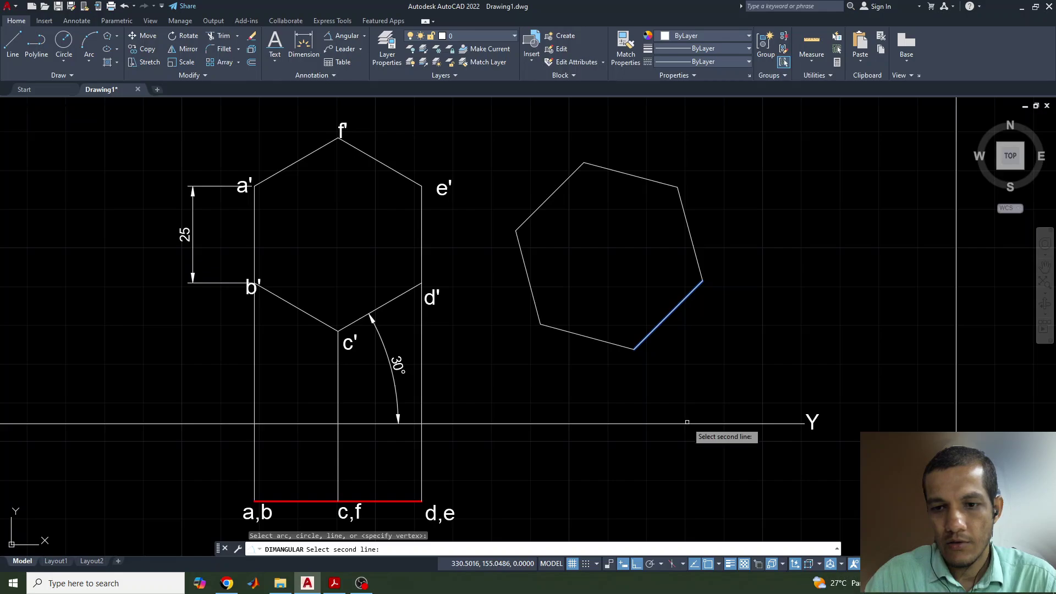
pyautogui.click(688, 423)
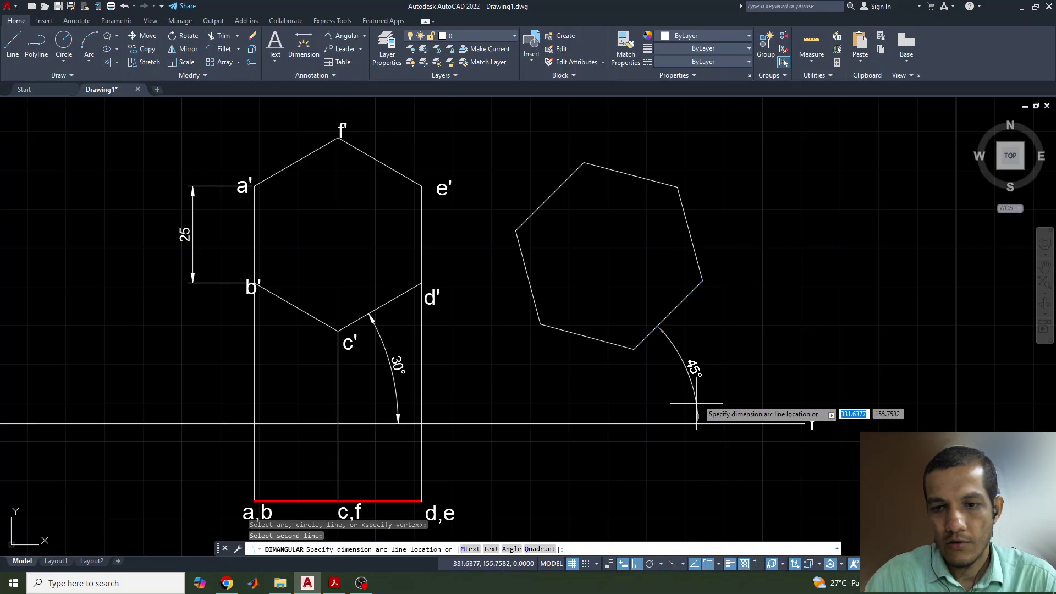
pyautogui.click(707, 360)
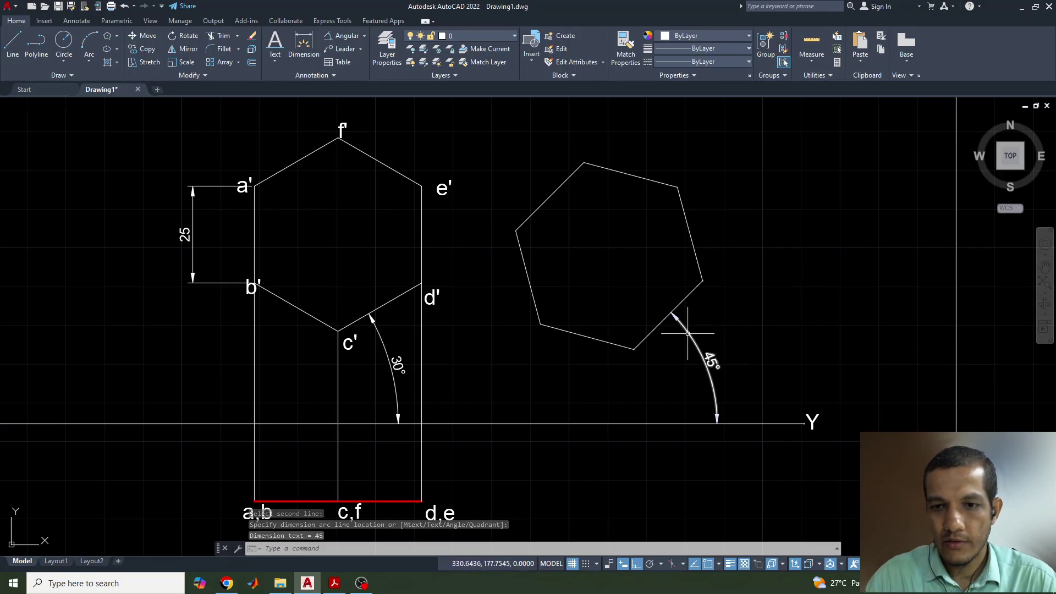
pyautogui.click(711, 358)
pyautogui.press('Delete')
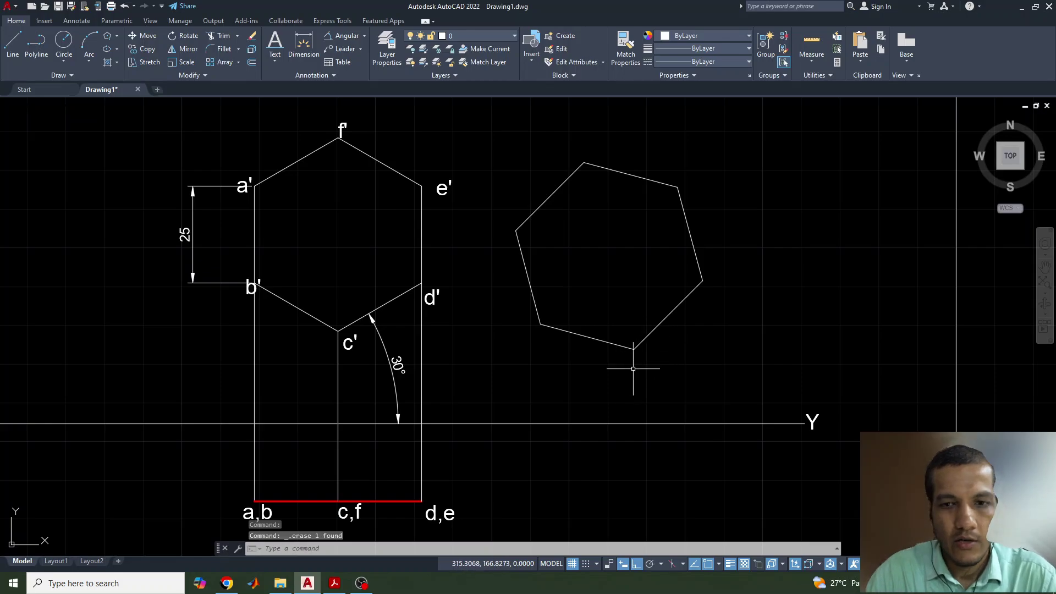
# Copy the labels a' and b' from the second hexagon to the left and lower-left vertices of the third hexagon
pyautogui.click(241, 186)
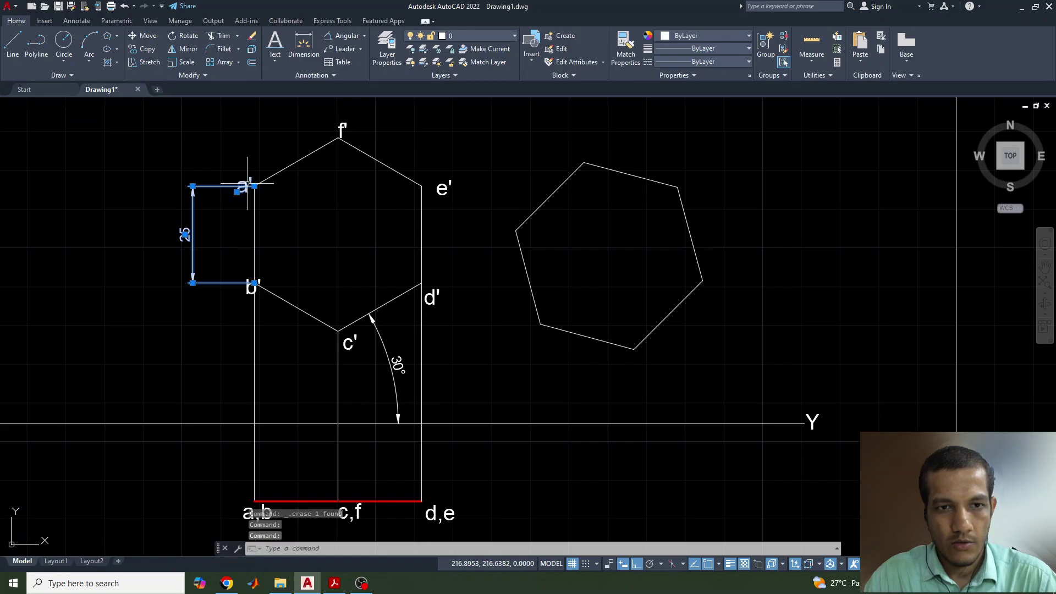
pyautogui.press('Escape')
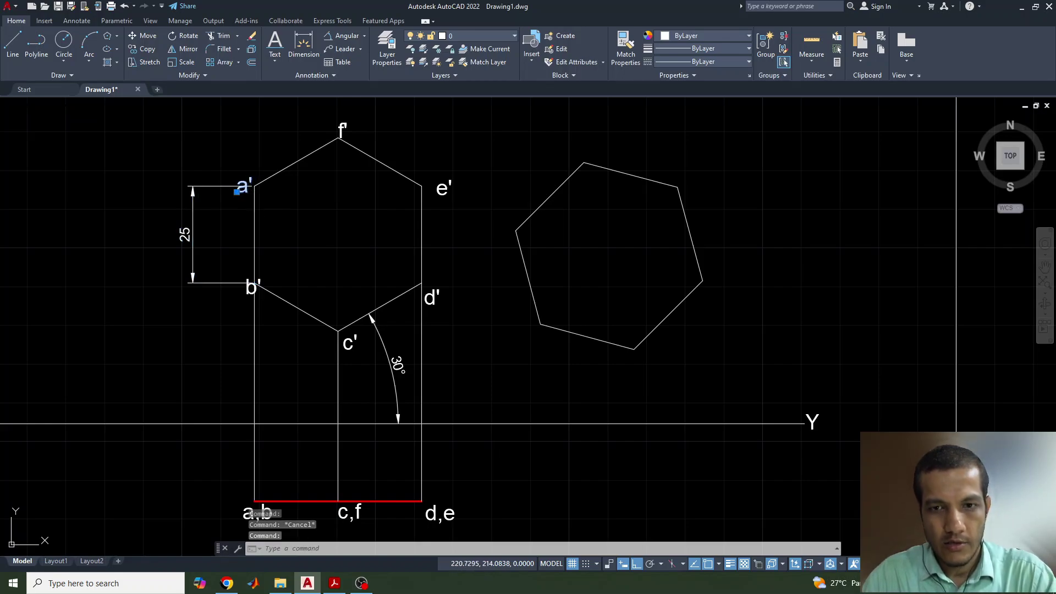
pyautogui.hotkey('ctrl', 'c')
pyautogui.hotkey('ctrl', 'v')
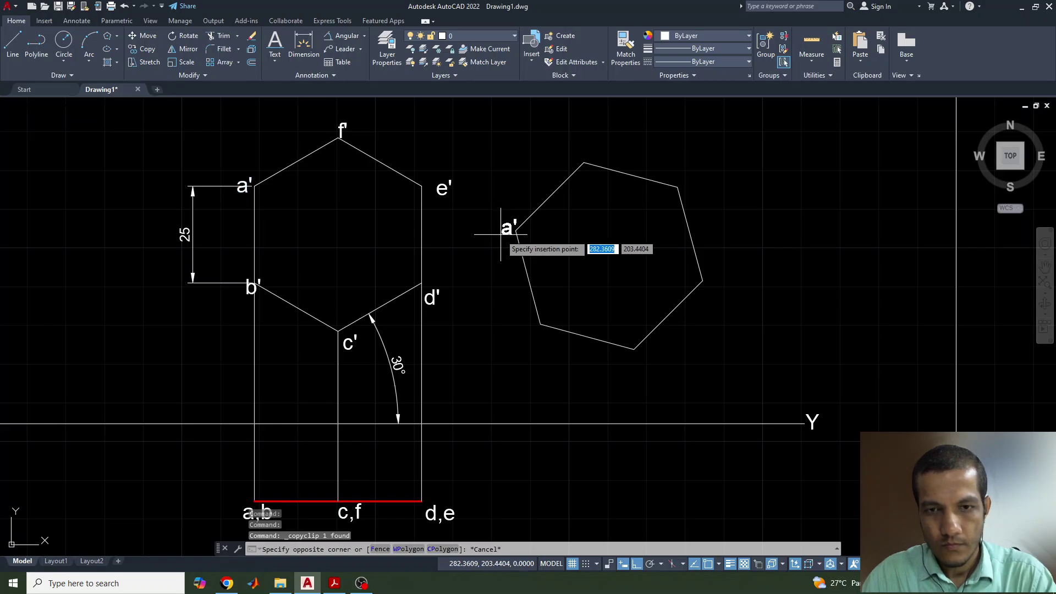
pyautogui.click(497, 238)
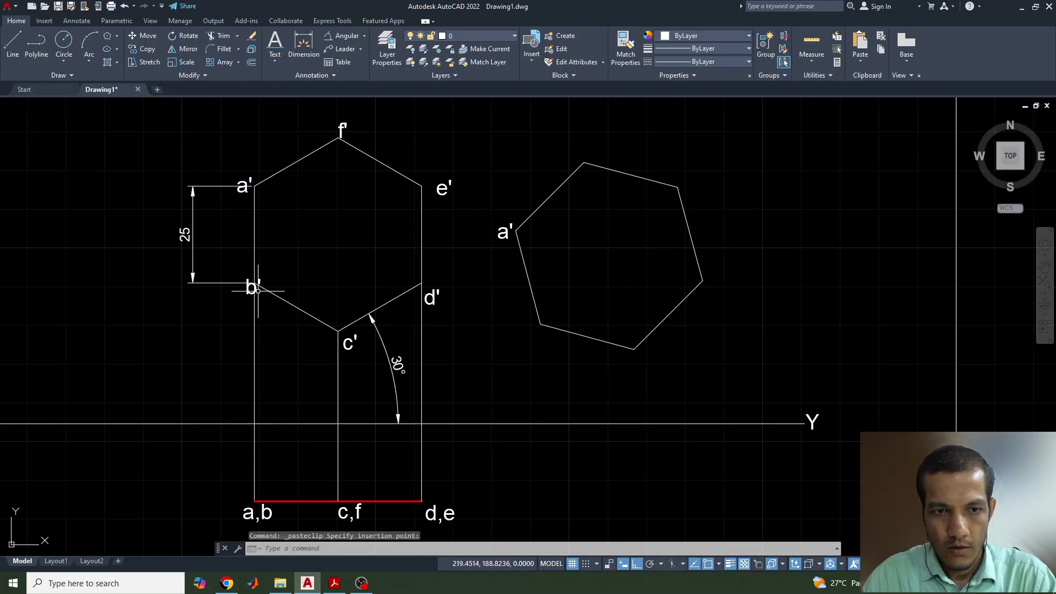
pyautogui.press('Escape')
pyautogui.press('Escape')
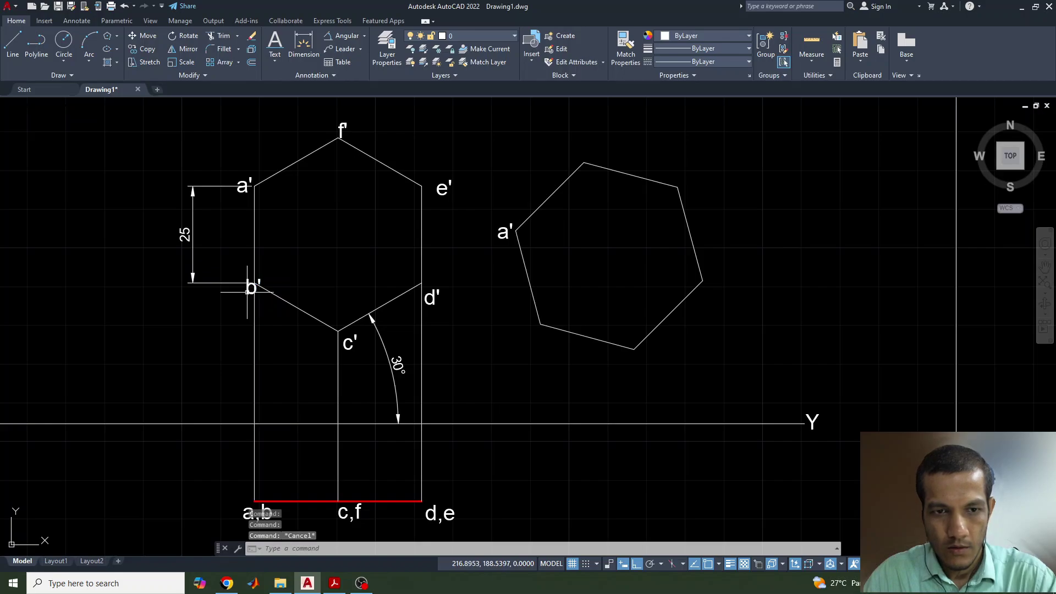
pyautogui.click(248, 290)
pyautogui.hotkey('ctrl', 'c')
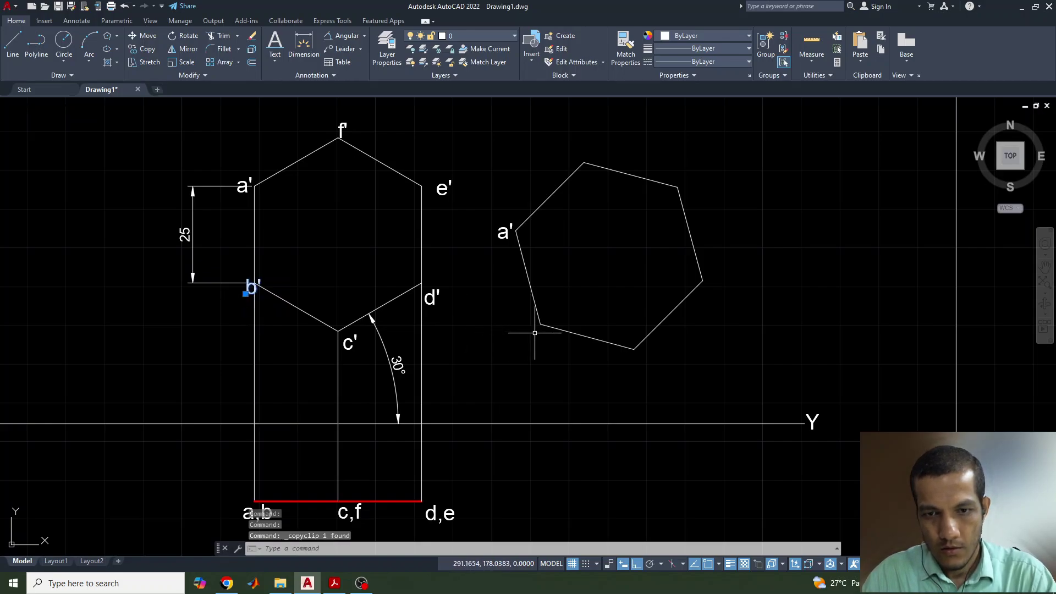
pyautogui.hotkey('ctrl', 'v')
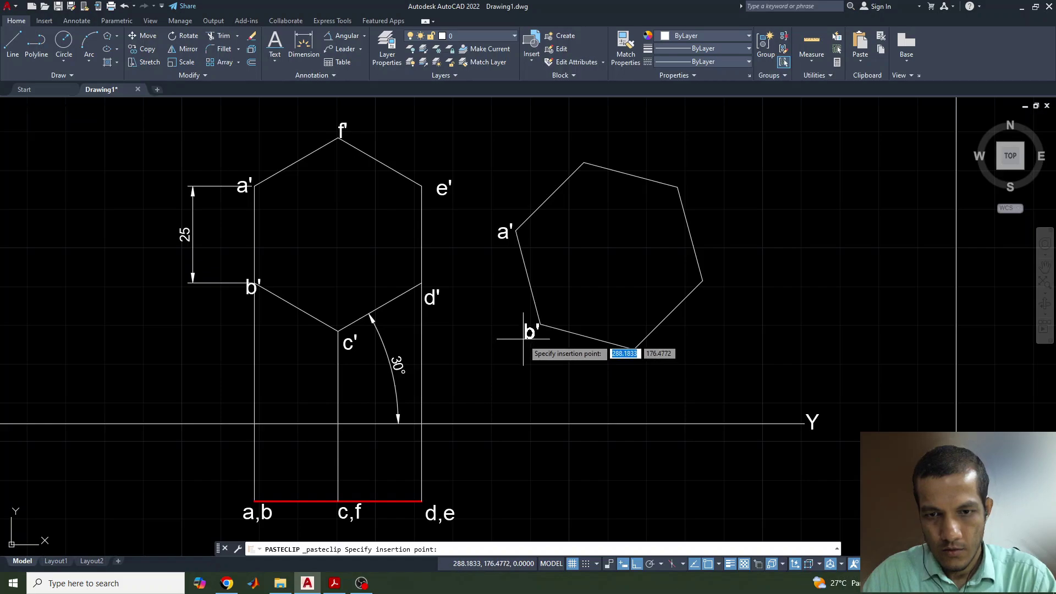
pyautogui.click(523, 338)
# Copy the labels c' and d' from the second hexagon to the lowest and rightmost vertices of the third hexagon
pyautogui.click(347, 344)
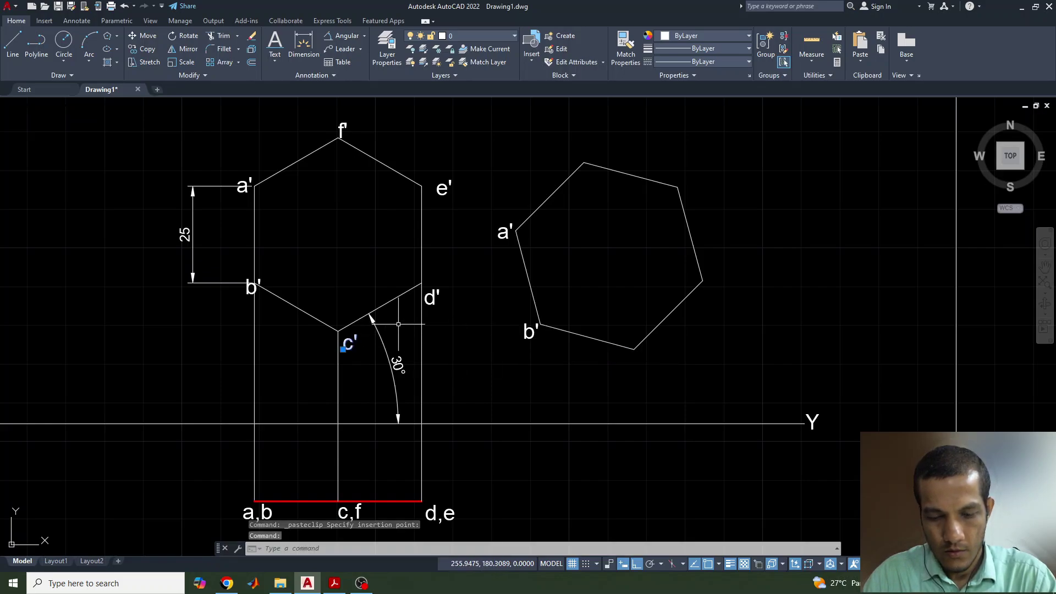
pyautogui.hotkey('ctrl', 'c')
pyautogui.hotkey('ctrl', 'v')
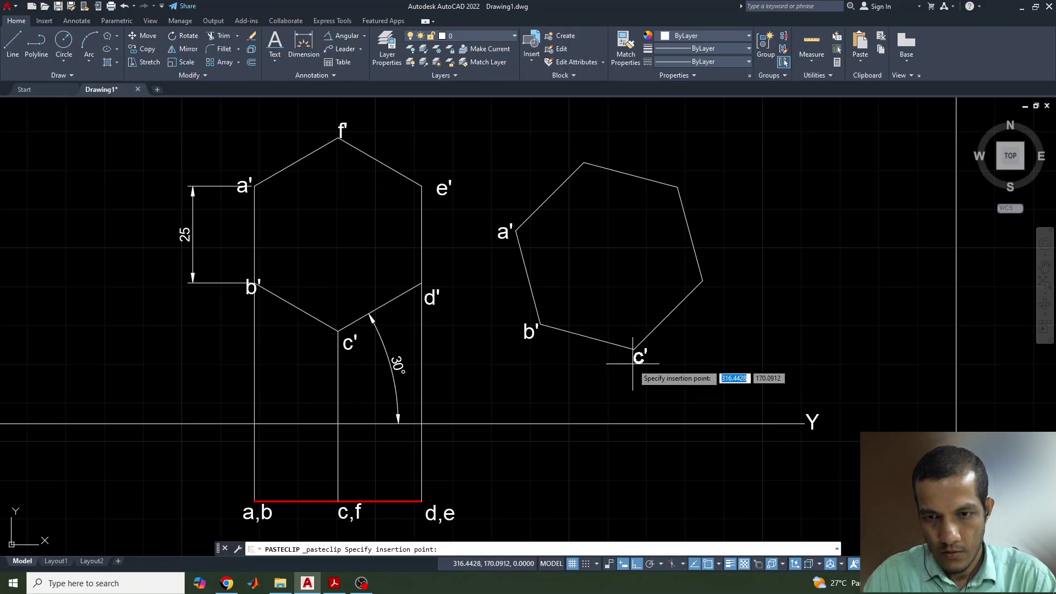
pyautogui.click(626, 365)
pyautogui.click(430, 298)
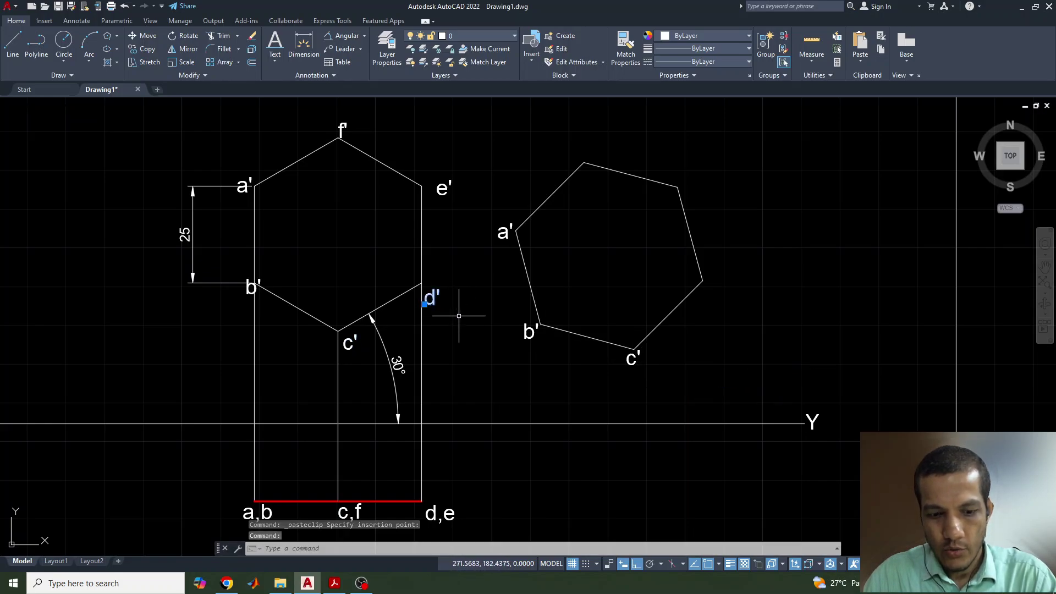
pyautogui.hotkey('ctrl', 'c')
pyautogui.hotkey('ctrl', 'v')
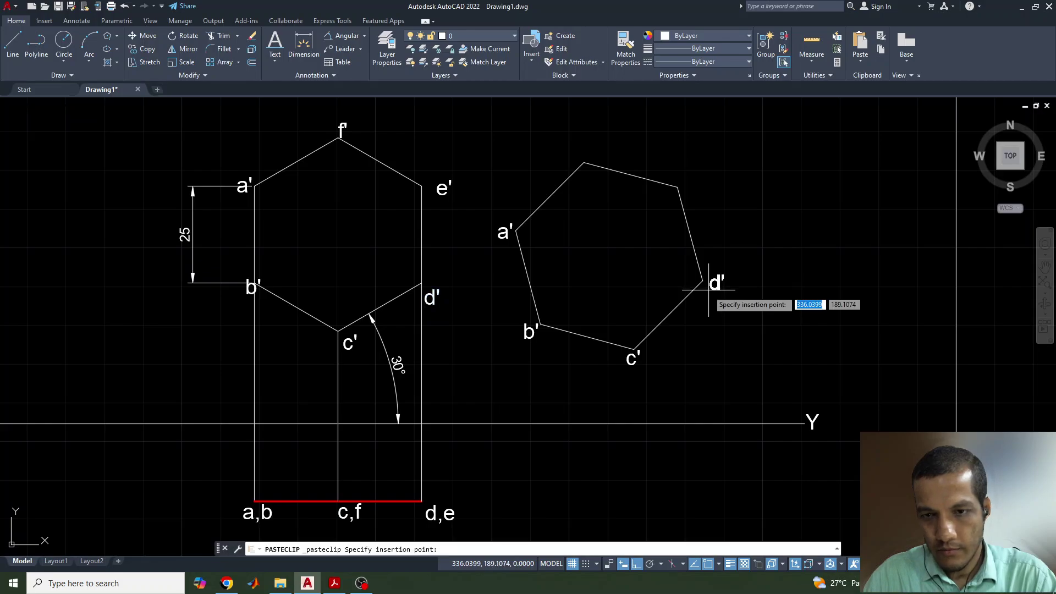
pyautogui.click(708, 290)
# Copy the labels e' and f' from the second hexagon to the upper-right and topmost vertices of the third hexagon
pyautogui.click(443, 187)
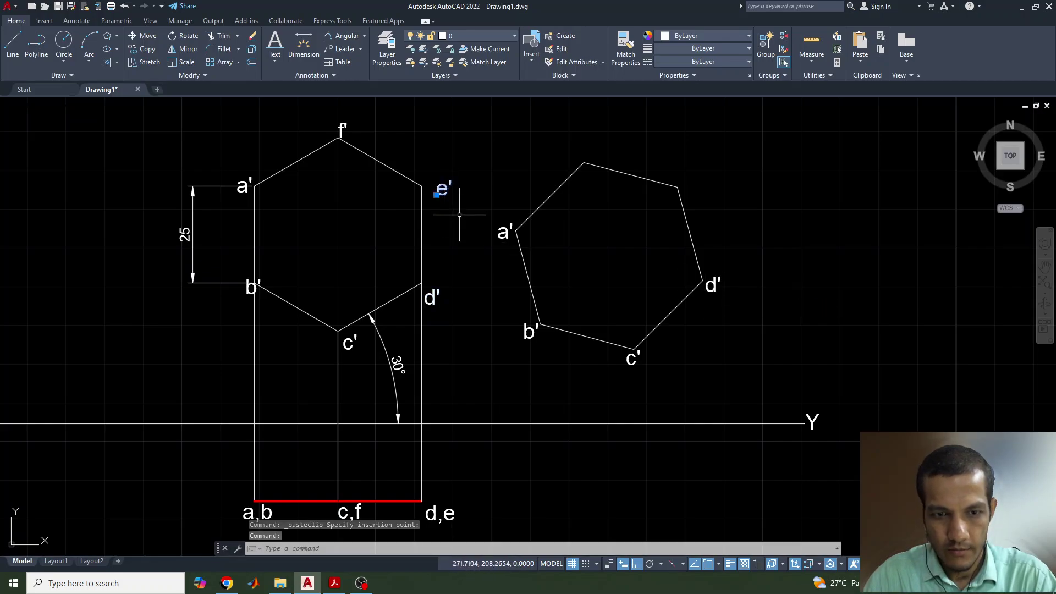
pyautogui.hotkey('ctrl', 'c')
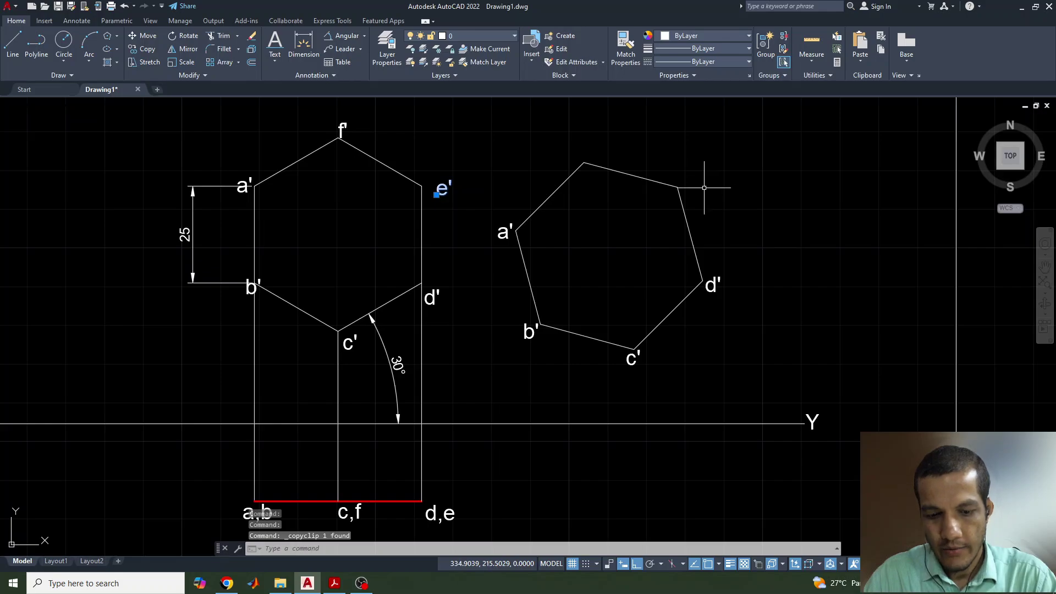
pyautogui.hotkey('ctrl', 'v')
pyautogui.click(686, 200)
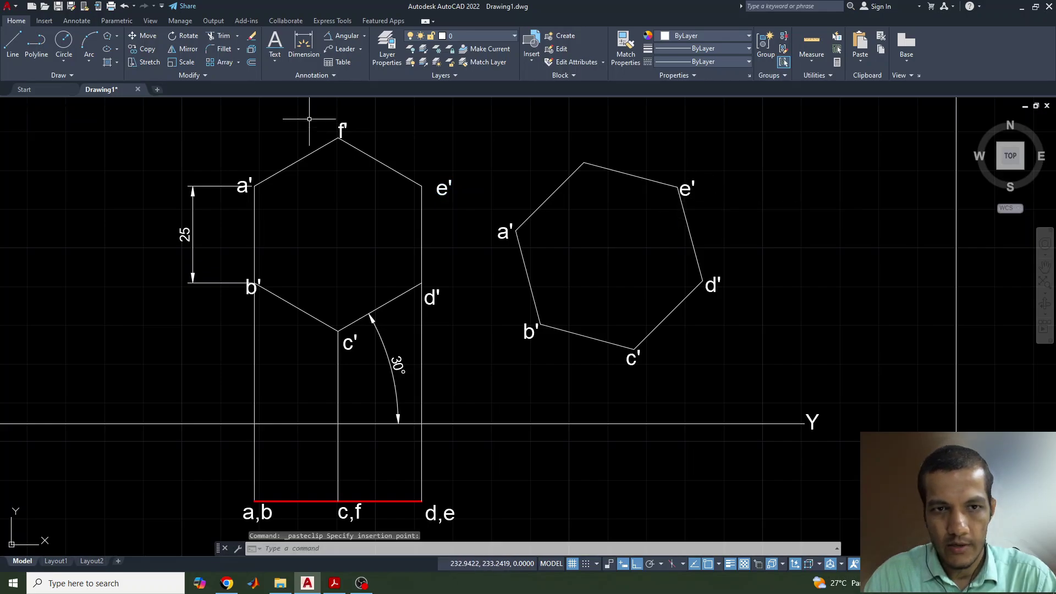
pyautogui.click(353, 124)
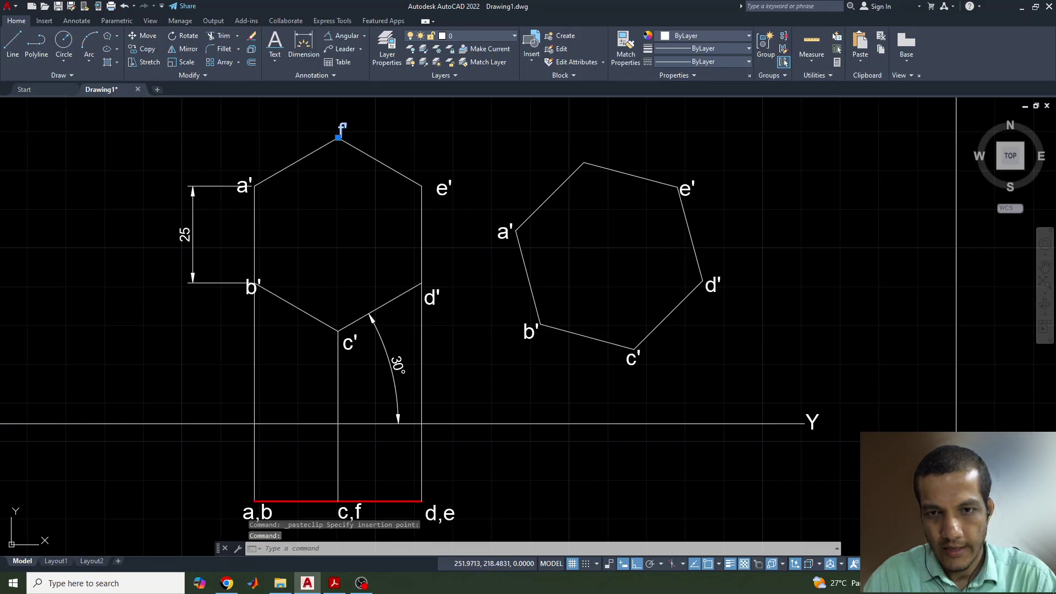
pyautogui.hotkey('ctrl', 'c')
pyautogui.hotkey('ctrl', 'v')
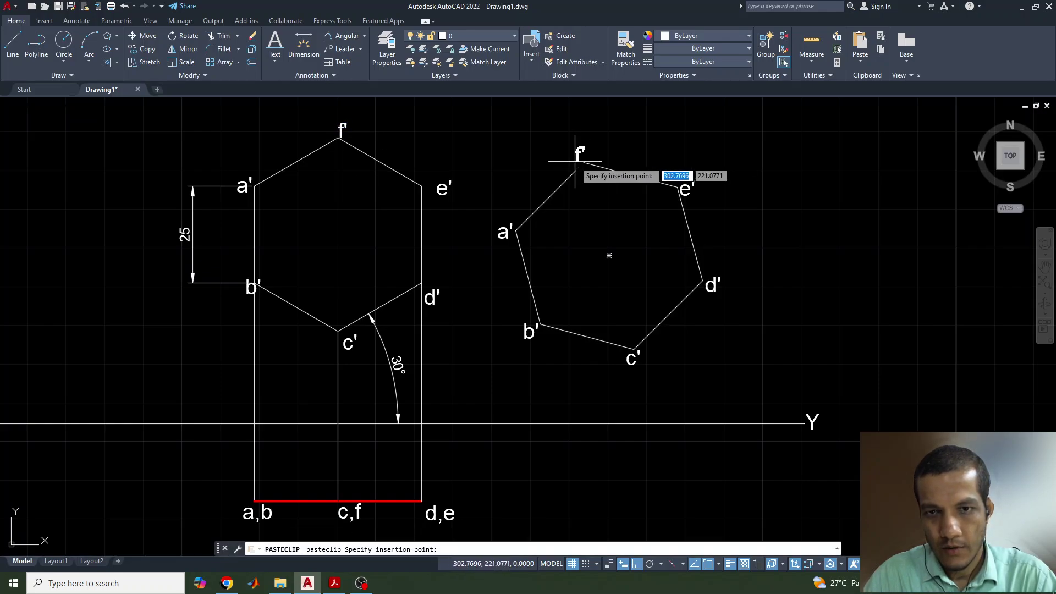
pyautogui.press('Escape')
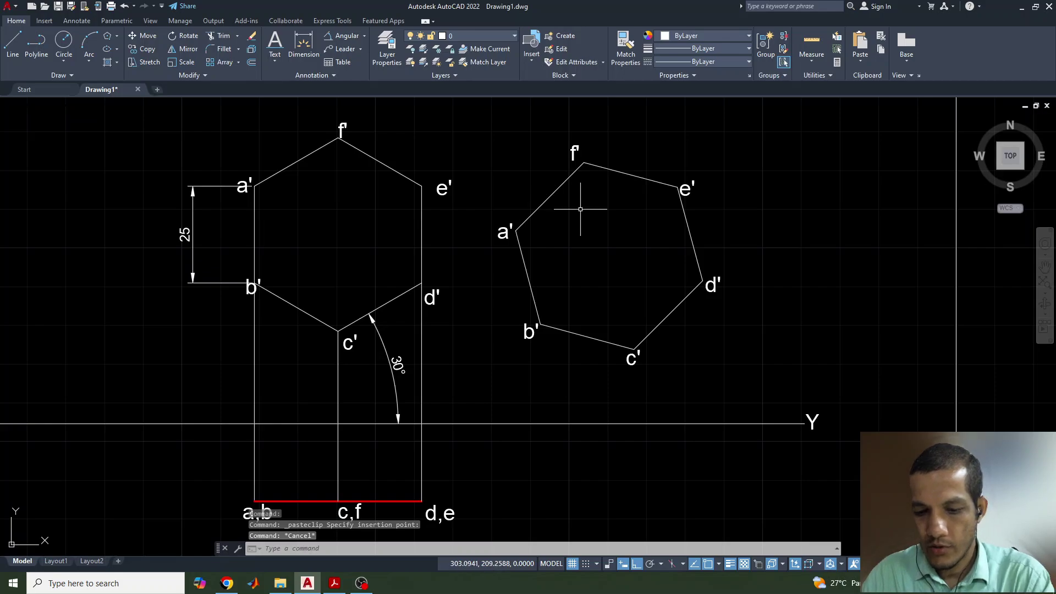
# Draw vertical projector lines from vertices a' and b' of the third hexagon down to the XY line
pyautogui.write('l')
pyautogui.press('Return')
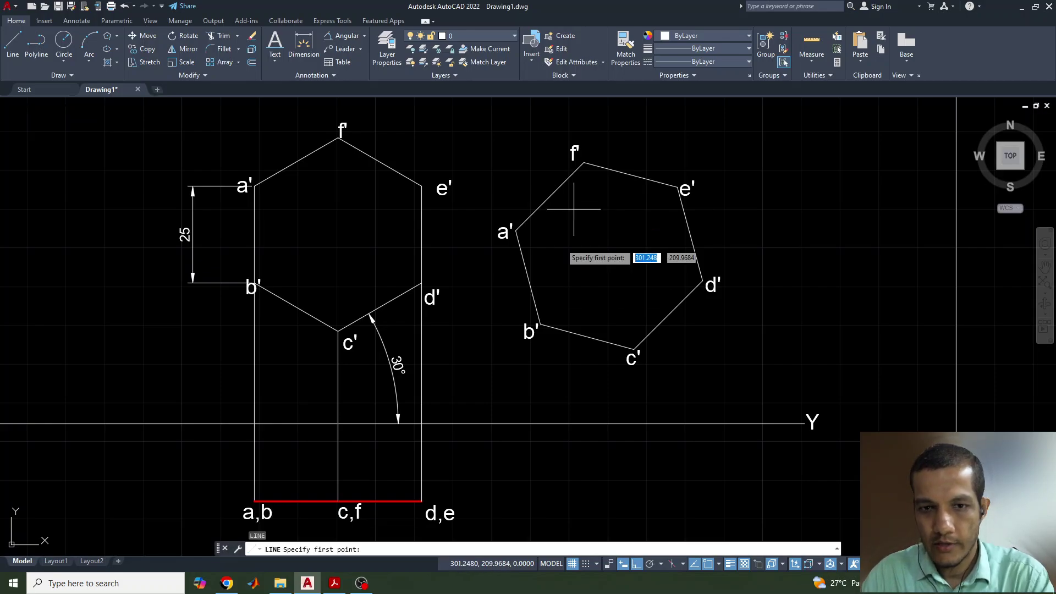
pyautogui.click(515, 230)
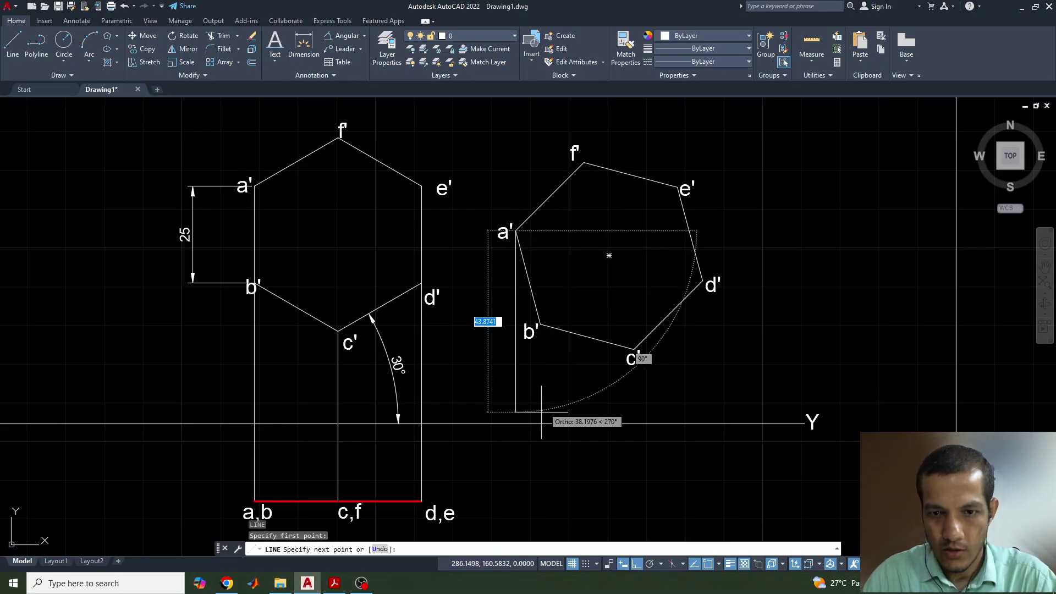
pyautogui.click(515, 423)
pyautogui.press('Return')
pyautogui.press('Return')
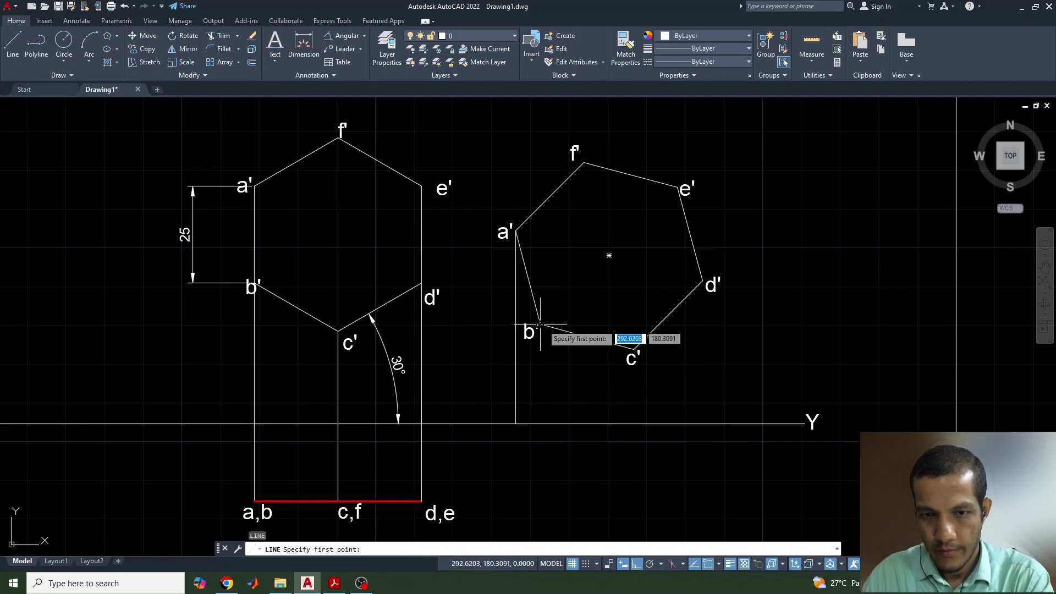
pyautogui.click(539, 324)
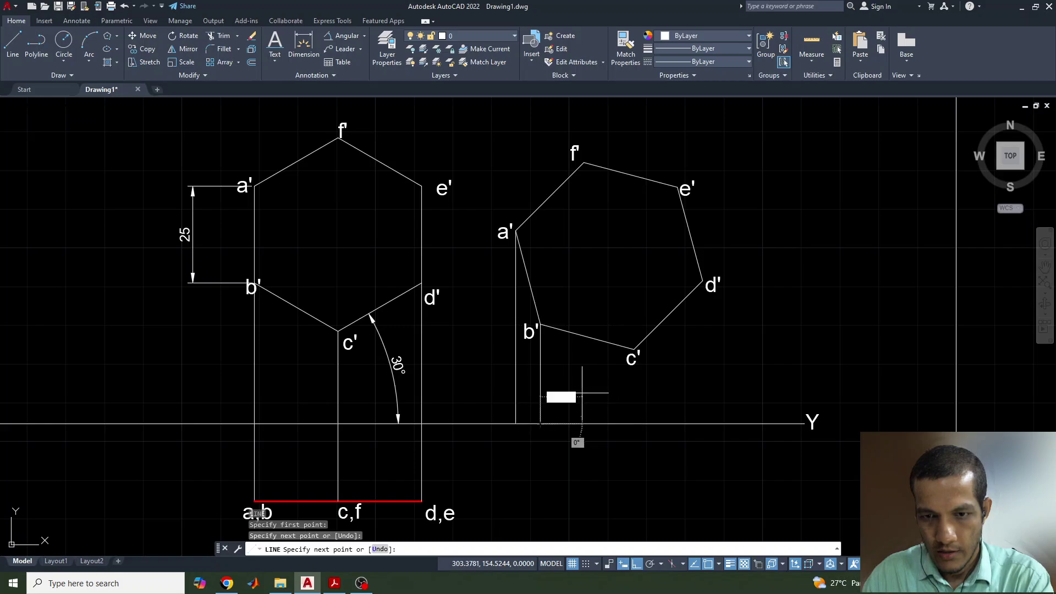
pyautogui.click(582, 392)
pyautogui.press('Return')
# Draw vertical projector lines from vertices c' and f' of the third hexagon down to the XY line
pyautogui.press('Return')
pyautogui.click(635, 350)
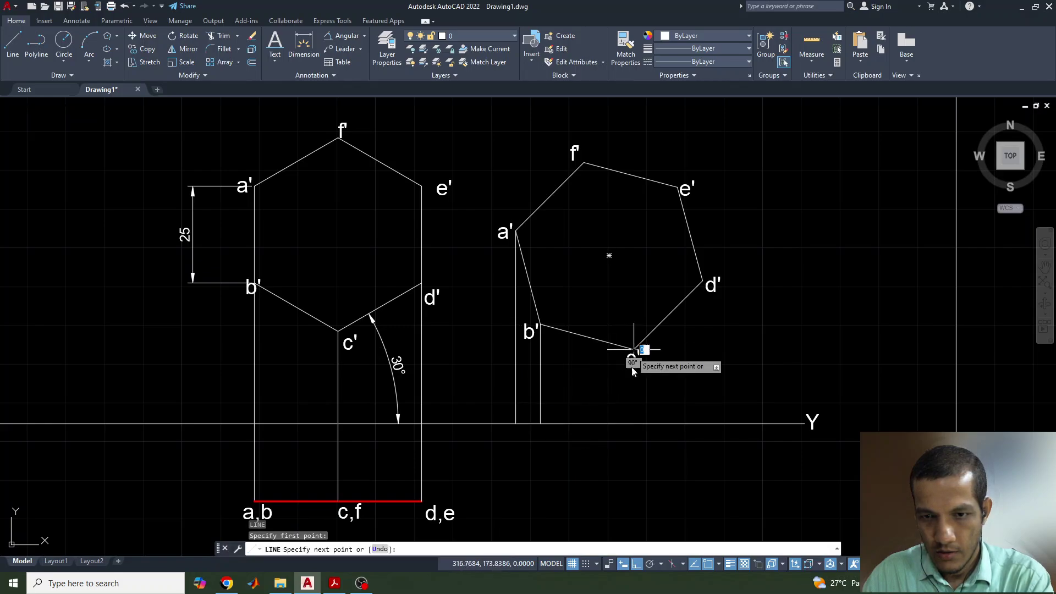
pyautogui.click(633, 423)
pyautogui.press('Return')
pyautogui.press('Return')
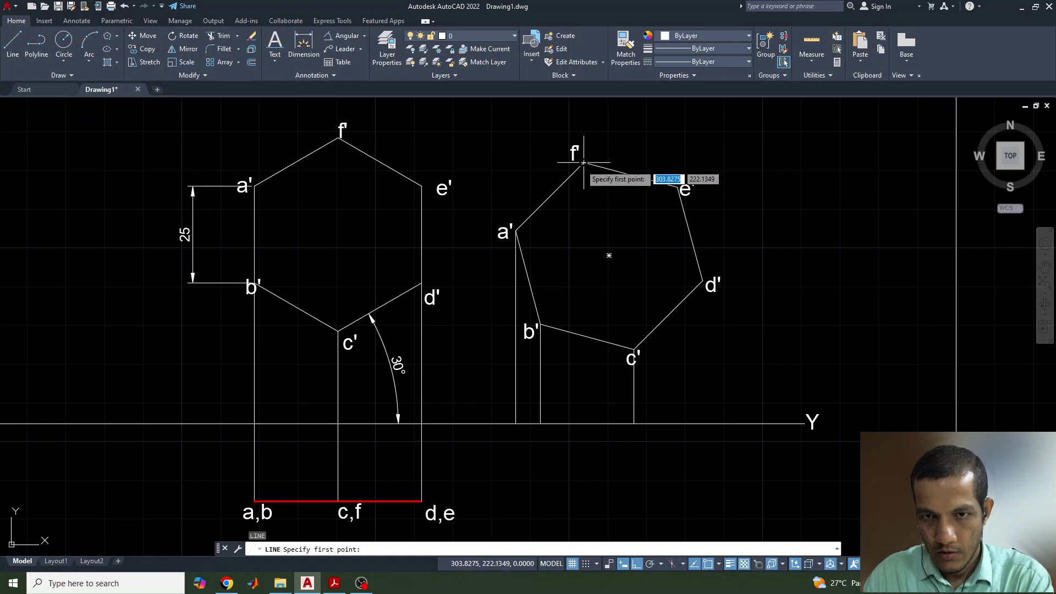
pyautogui.click(584, 163)
pyautogui.click(583, 423)
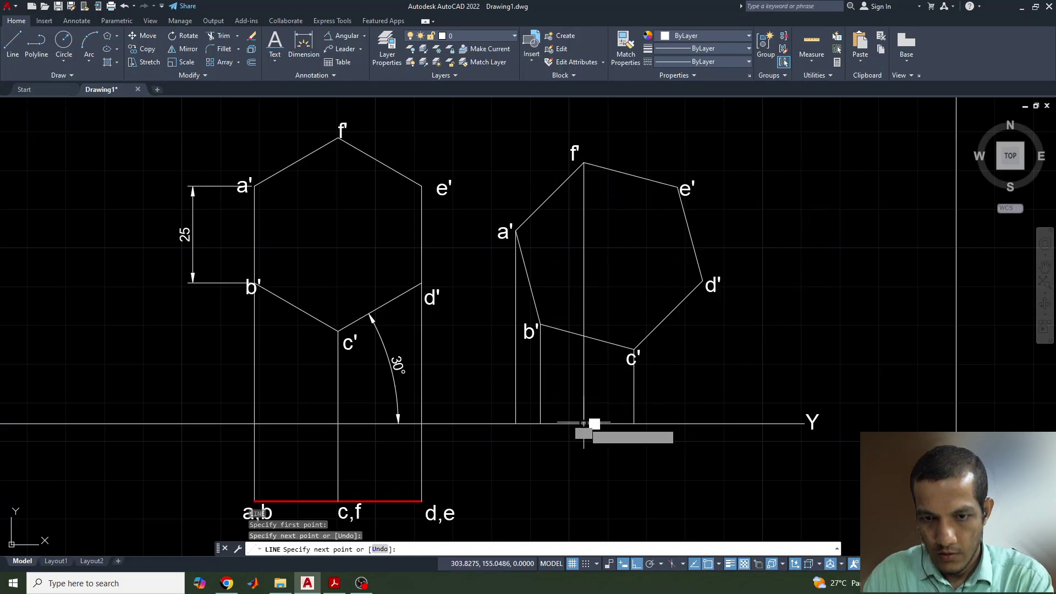
pyautogui.press('Return')
# Draw vertical projector lines from vertices e' and d' of the third hexagon down to the XY line
pyautogui.press('Return')
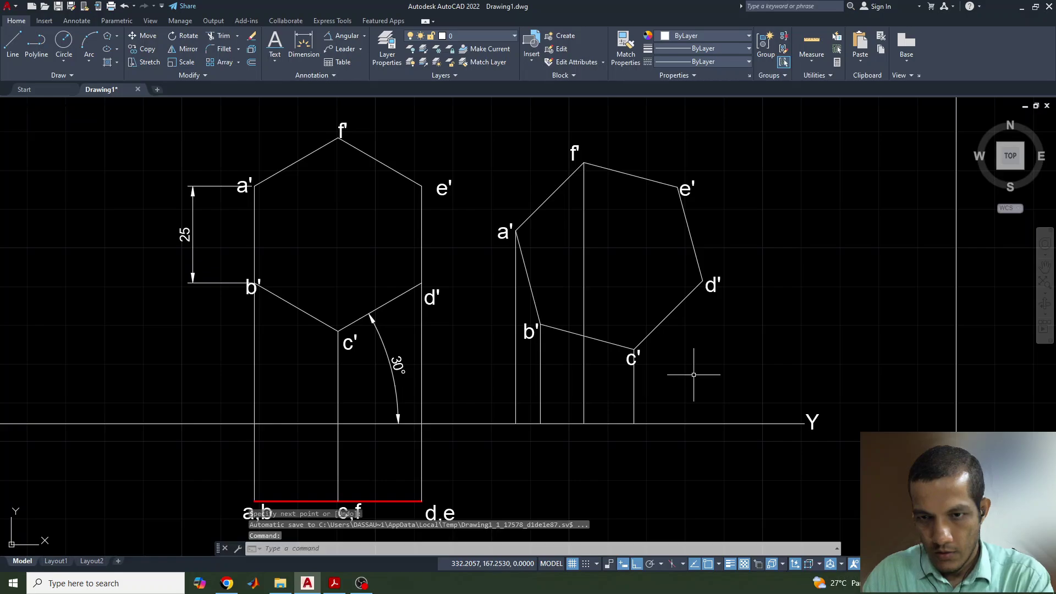
pyautogui.click(677, 188)
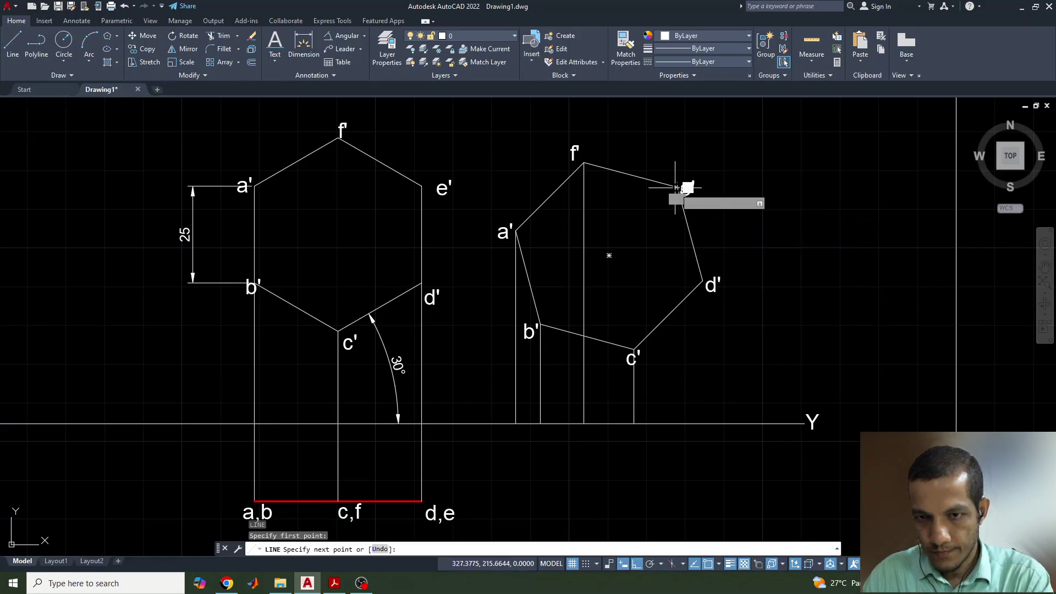
pyautogui.click(679, 423)
pyautogui.press('Return')
pyautogui.press('Return')
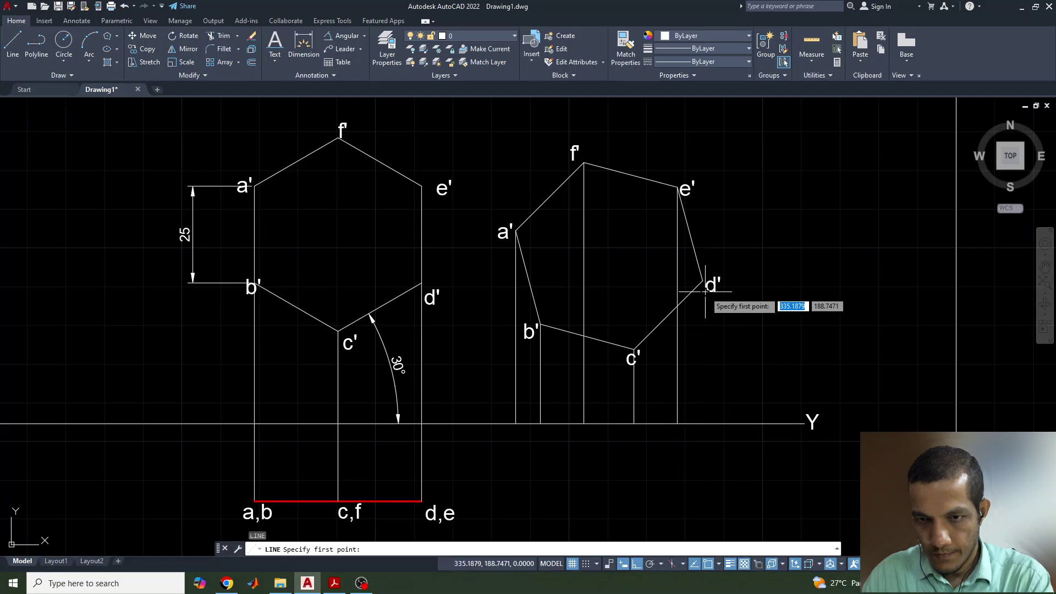
pyautogui.click(703, 282)
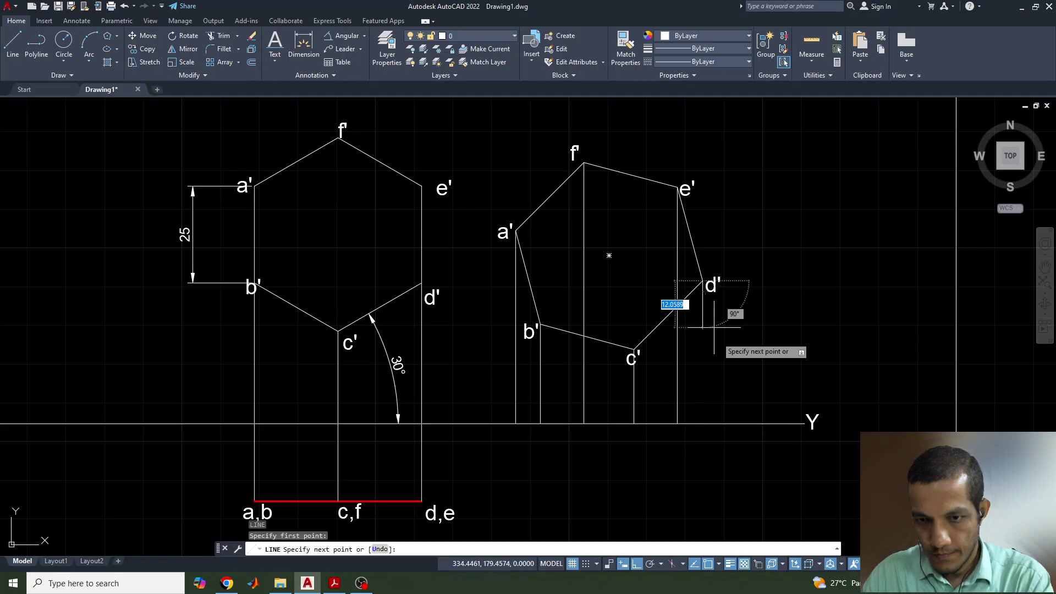
pyautogui.click(707, 423)
pyautogui.press('Return')
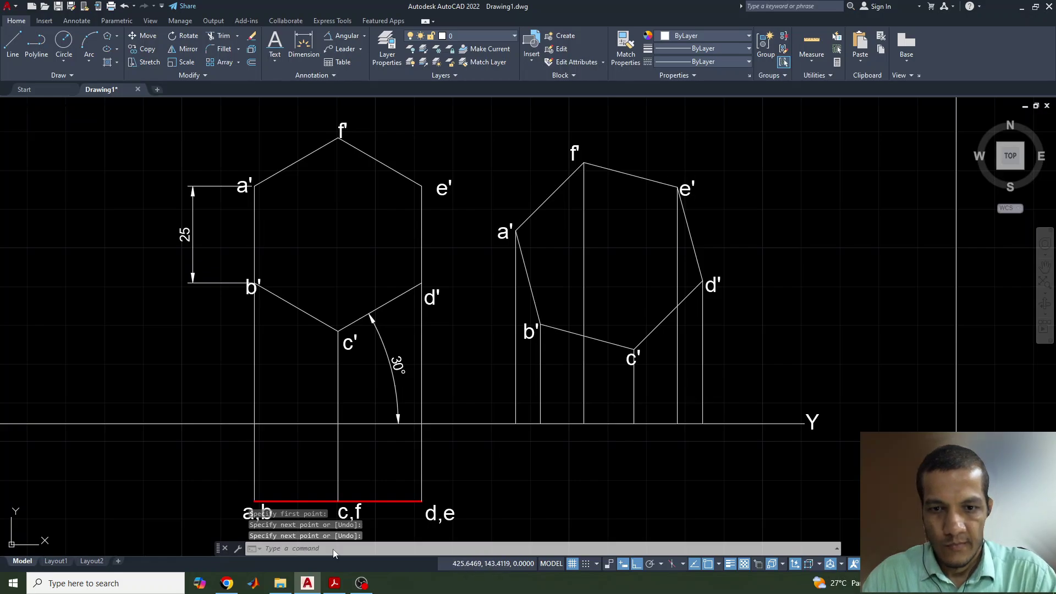
# Extend the third hexagon's a' projector 20 mm below XY, continue horizontally to beneath d', and close vertically up to XY
pyautogui.moveTo(464, 409); pyautogui.dragTo(451, 386, button='middle')
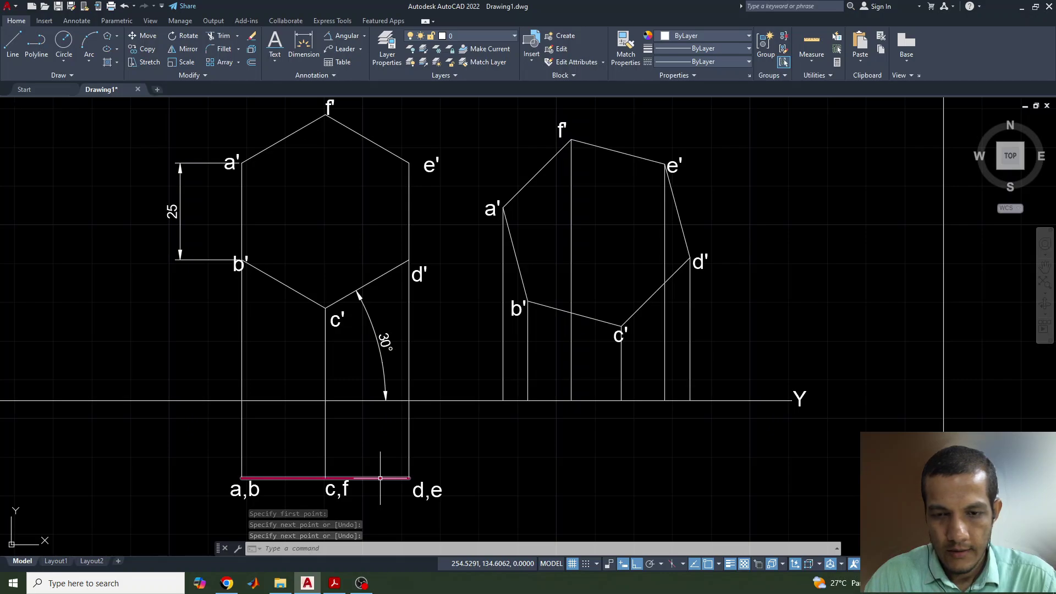
pyautogui.write('l')
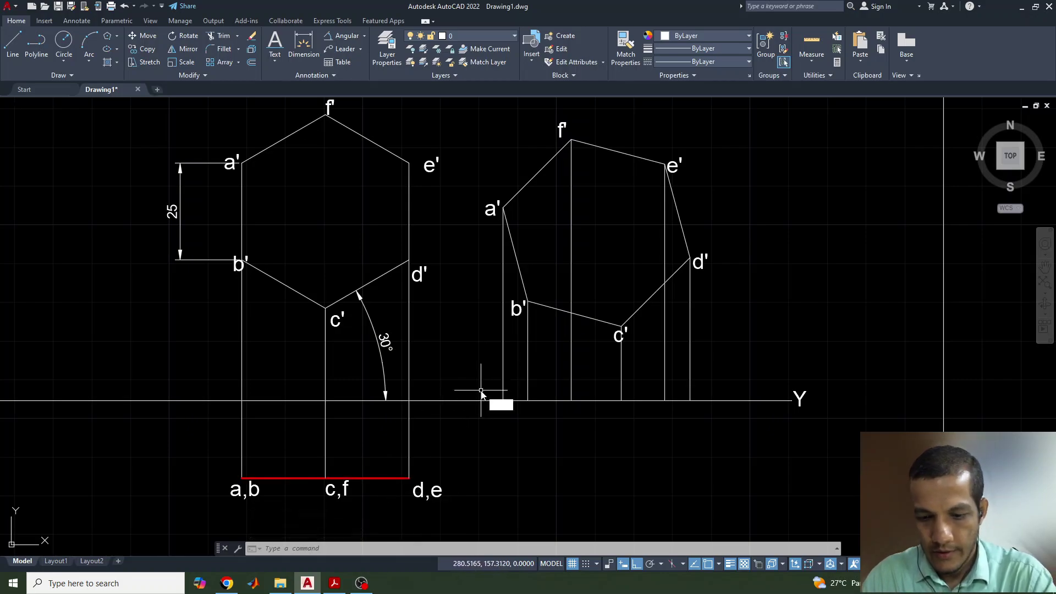
pyautogui.press('Return')
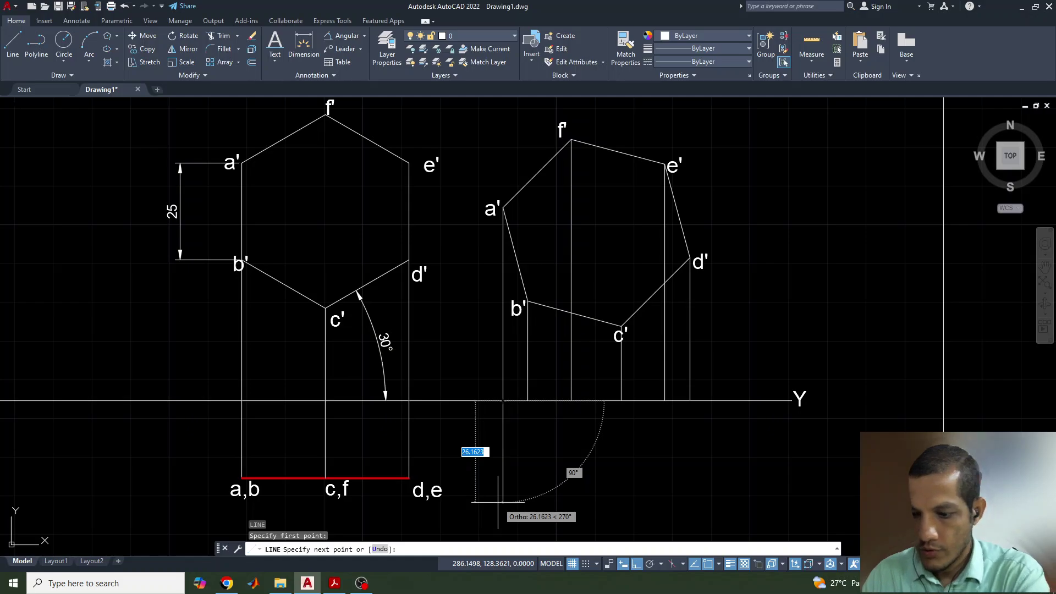
pyautogui.write('20')
pyautogui.press('Return')
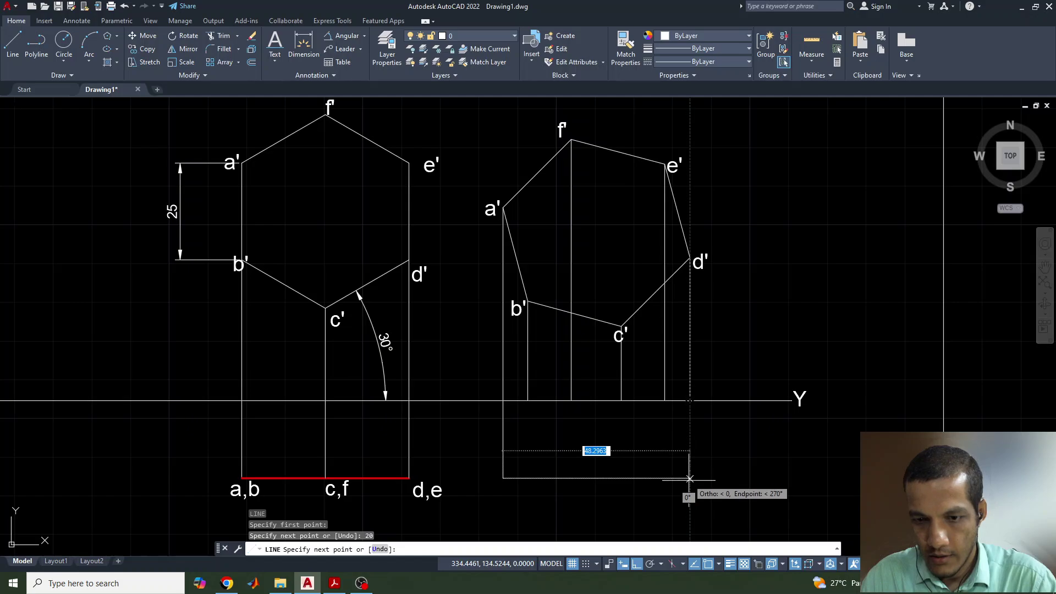
pyautogui.click(689, 478)
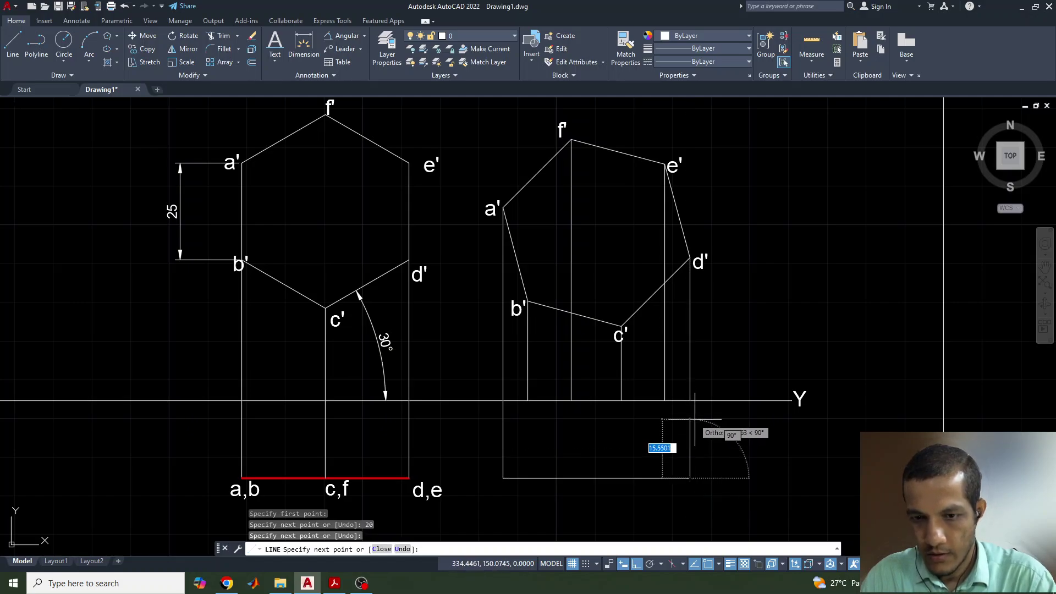
pyautogui.click(690, 401)
pyautogui.press('Return')
pyautogui.press('Return')
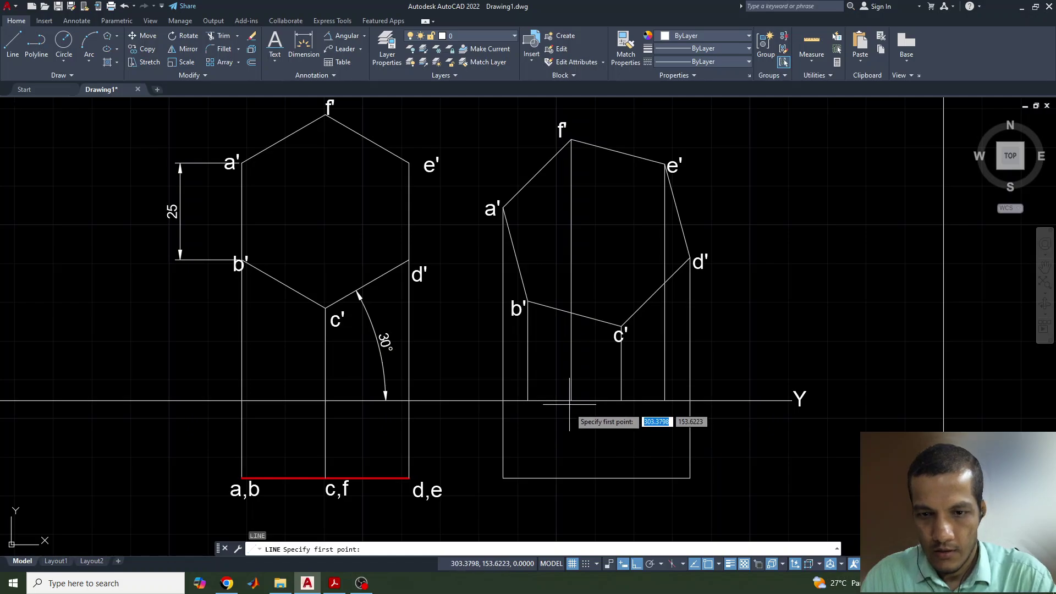
# Stretch the lower end of the third hexagon's b' projector from XY down to its horizontal top-view line
pyautogui.press('Escape')
pyautogui.click(527, 402)
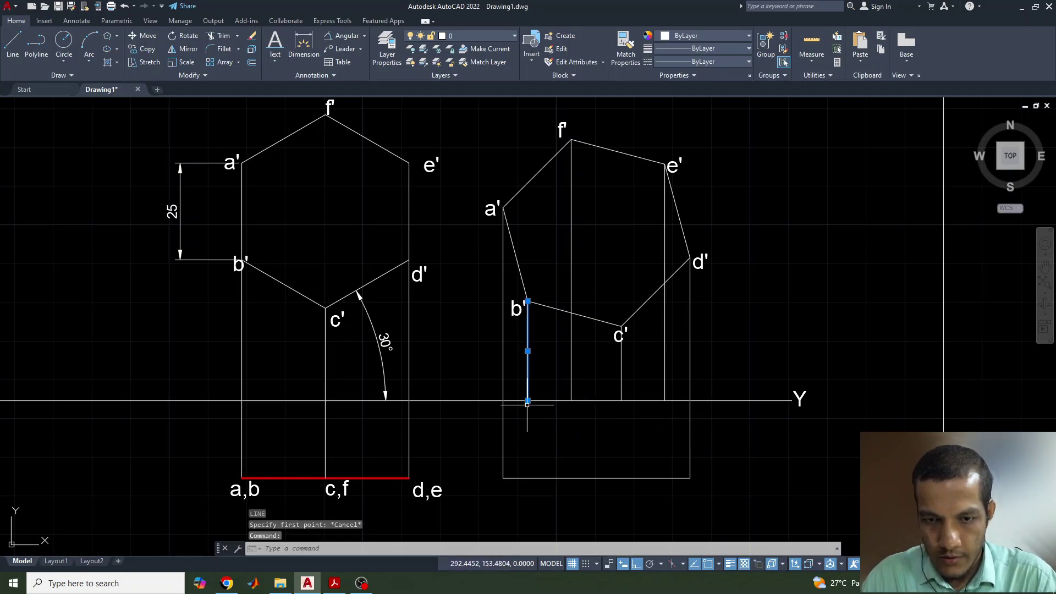
pyautogui.click(528, 401)
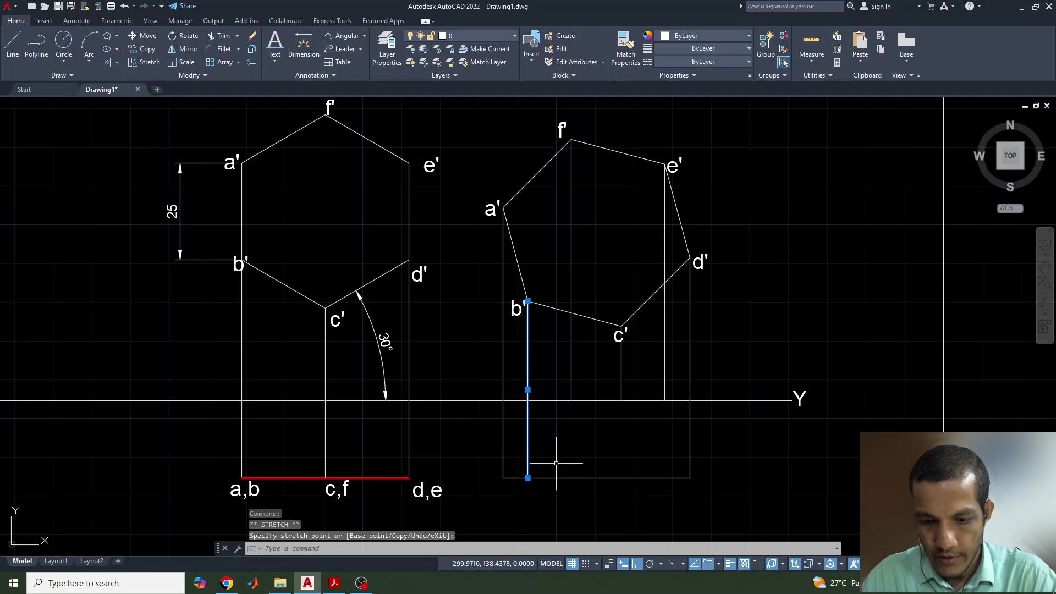
pyautogui.click(557, 461)
pyautogui.press('Return')
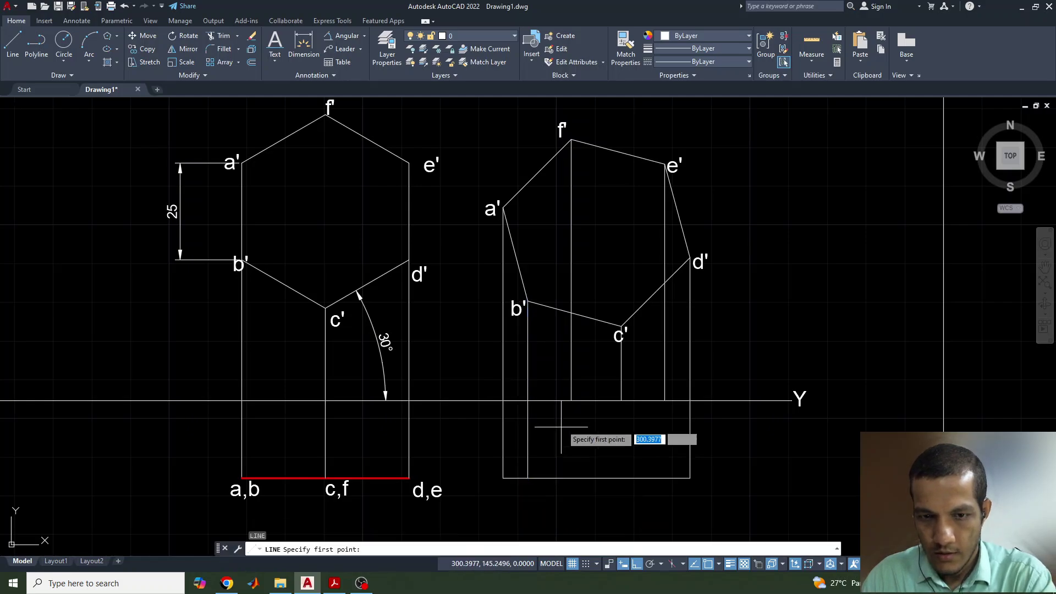
pyautogui.click(566, 391)
pyautogui.press('Escape')
# Stretch the f' projector's lower end 20 mm below XY to meet the third hexagon's top-view line
pyautogui.click(571, 394)
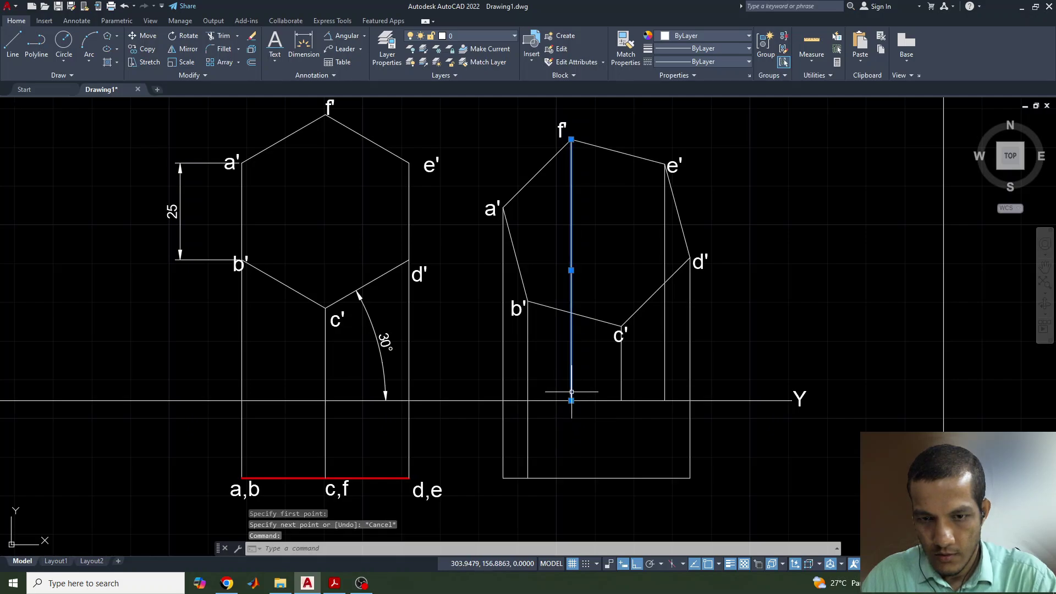
pyautogui.click(573, 405)
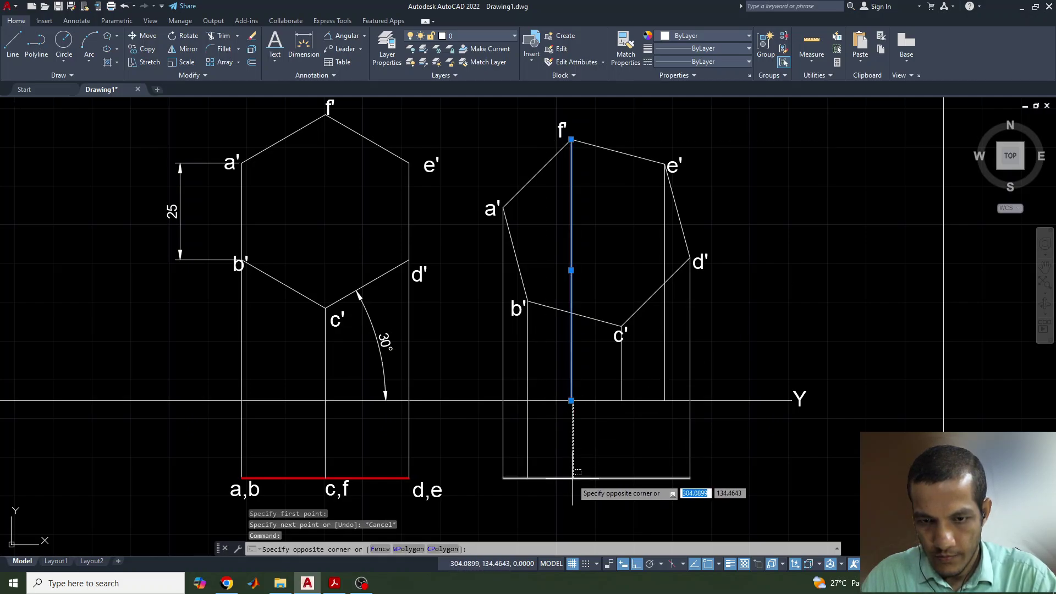
pyautogui.press('Escape')
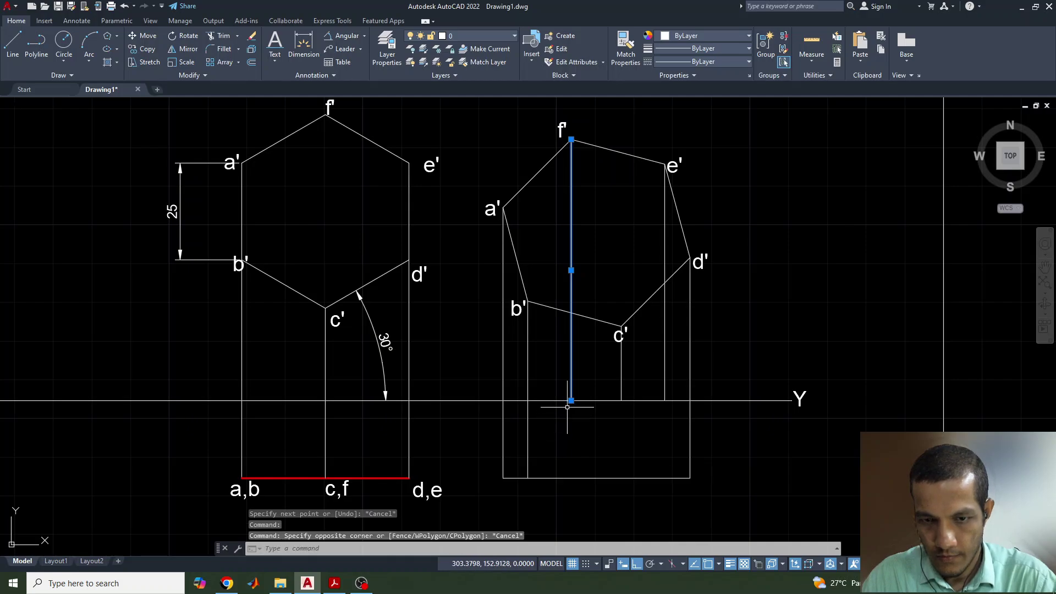
pyautogui.click(572, 400)
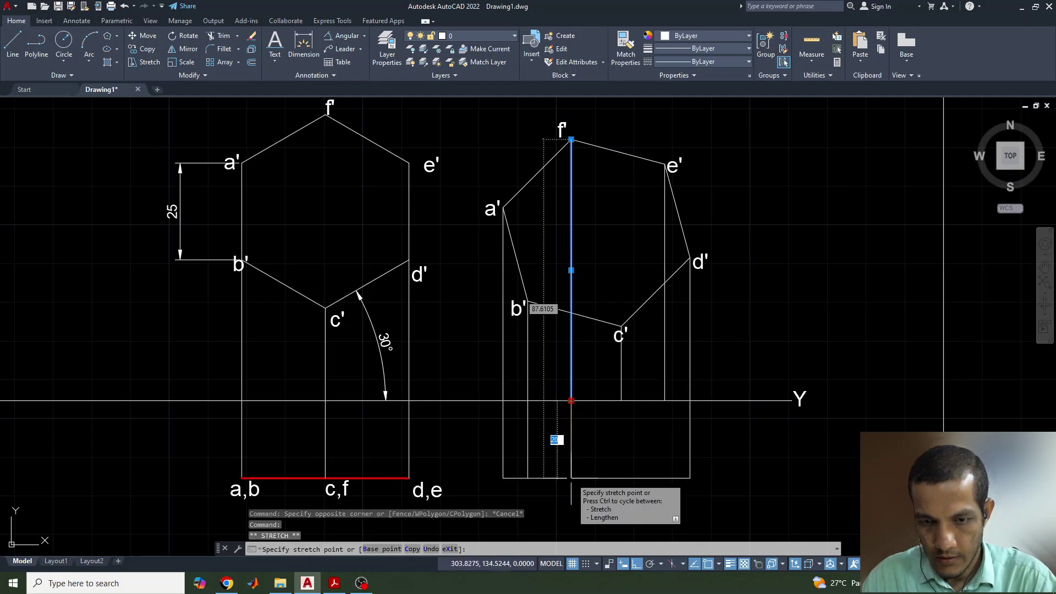
pyautogui.click(571, 478)
pyautogui.press('Escape')
# Stretch the lower ends of the third hexagon's c' and e' projectors from XY down to its top-view line
pyautogui.click(621, 394)
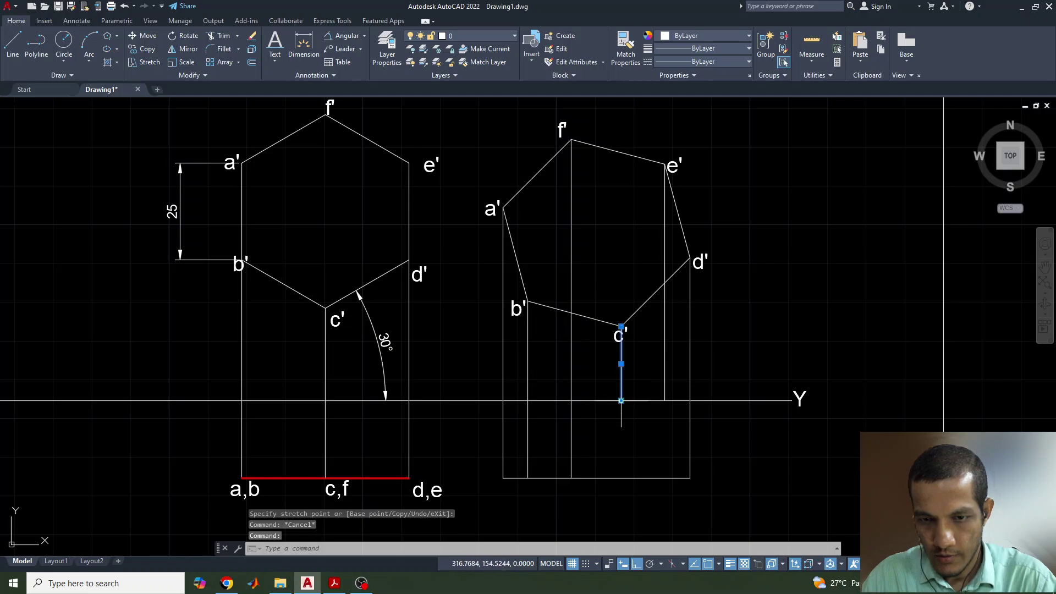
pyautogui.click(621, 401)
pyautogui.click(620, 478)
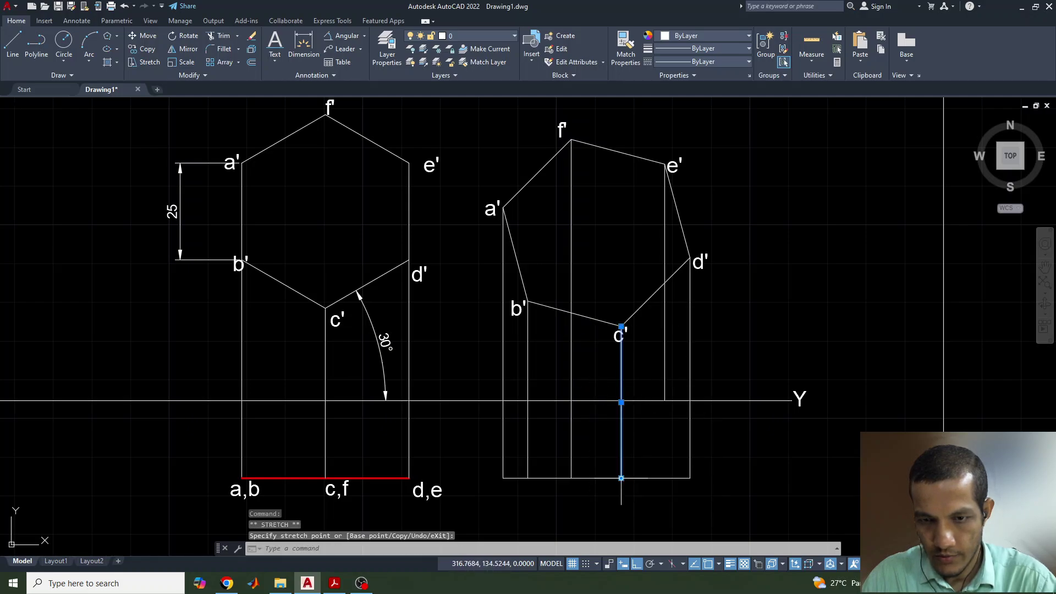
pyautogui.press('Escape')
pyautogui.click(664, 392)
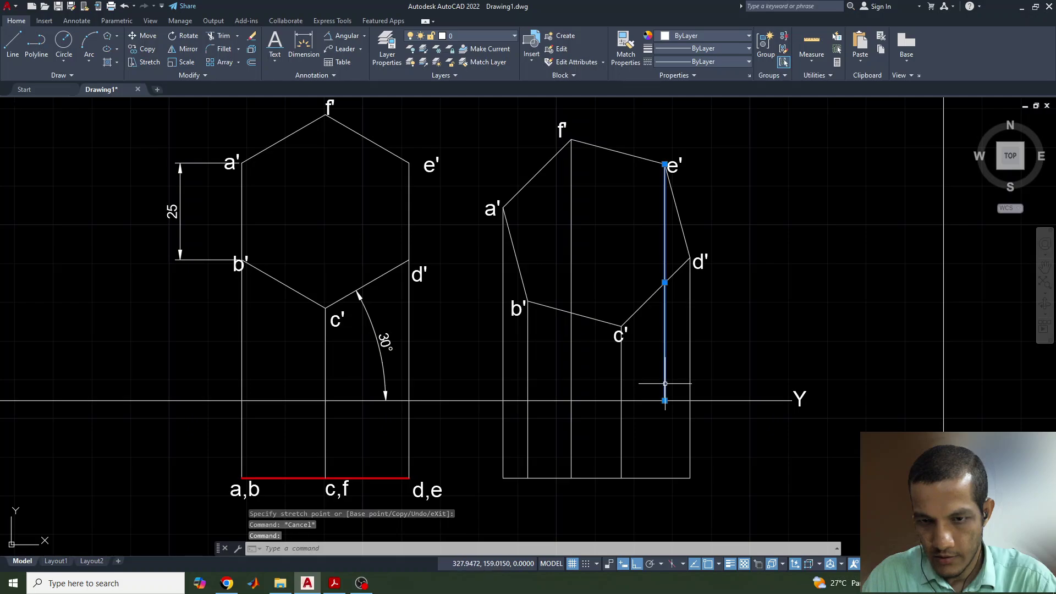
pyautogui.click(665, 401)
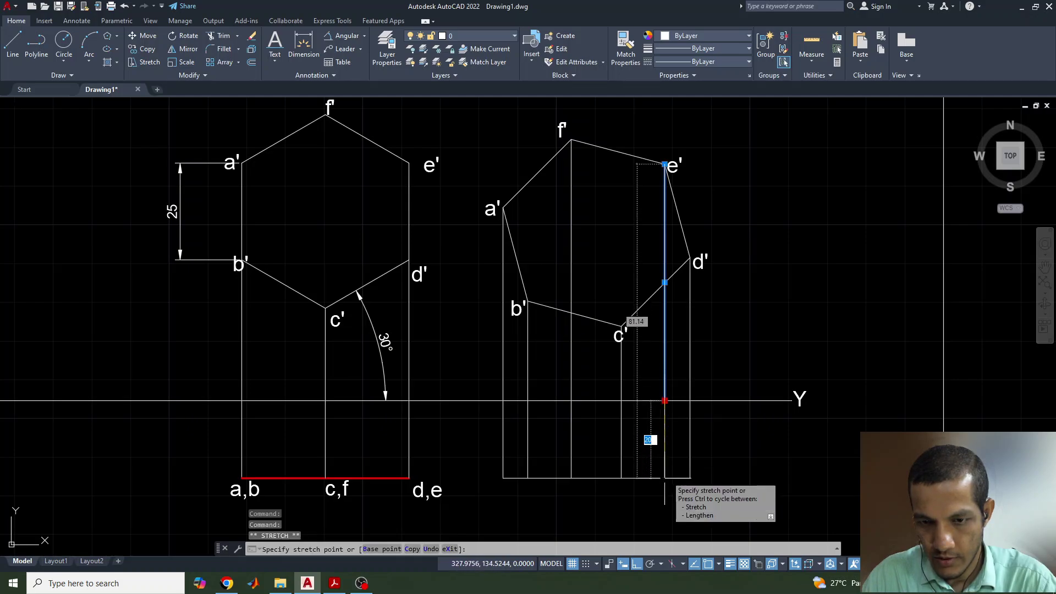
pyautogui.click(664, 477)
pyautogui.press('Escape')
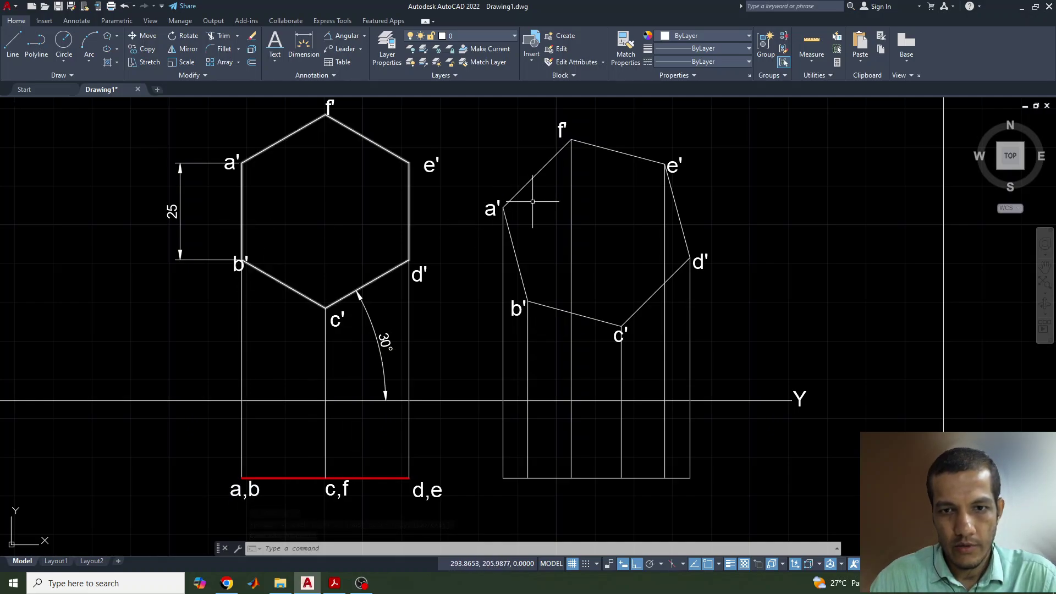
# Copy the third hexagon's a' label and paste it beneath the lower ends of the a' and b' projectors
pyautogui.click(491, 209)
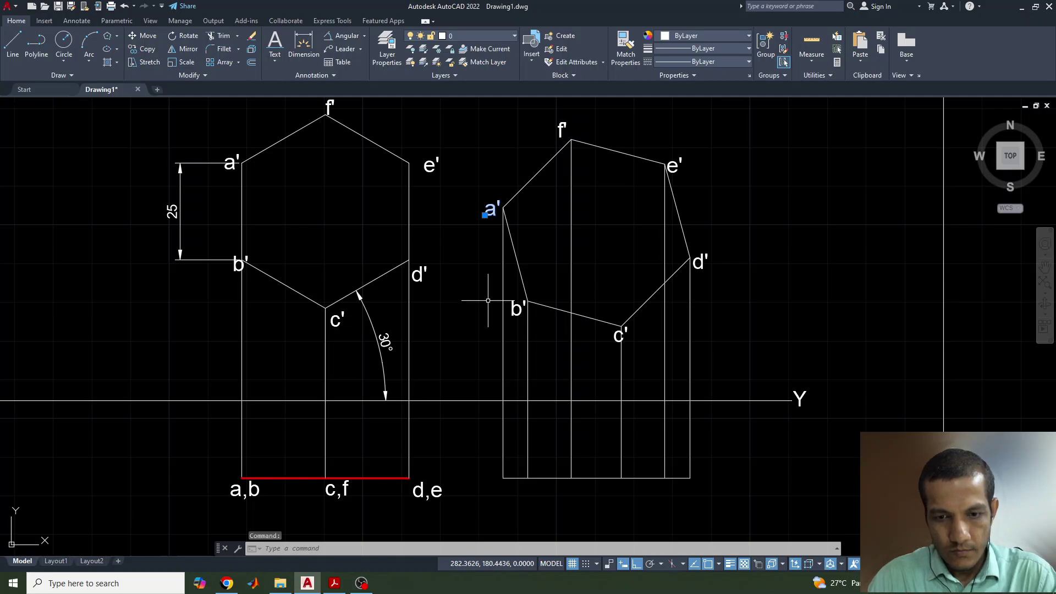
pyautogui.hotkey('ctrl', 'c')
pyautogui.click(491, 482)
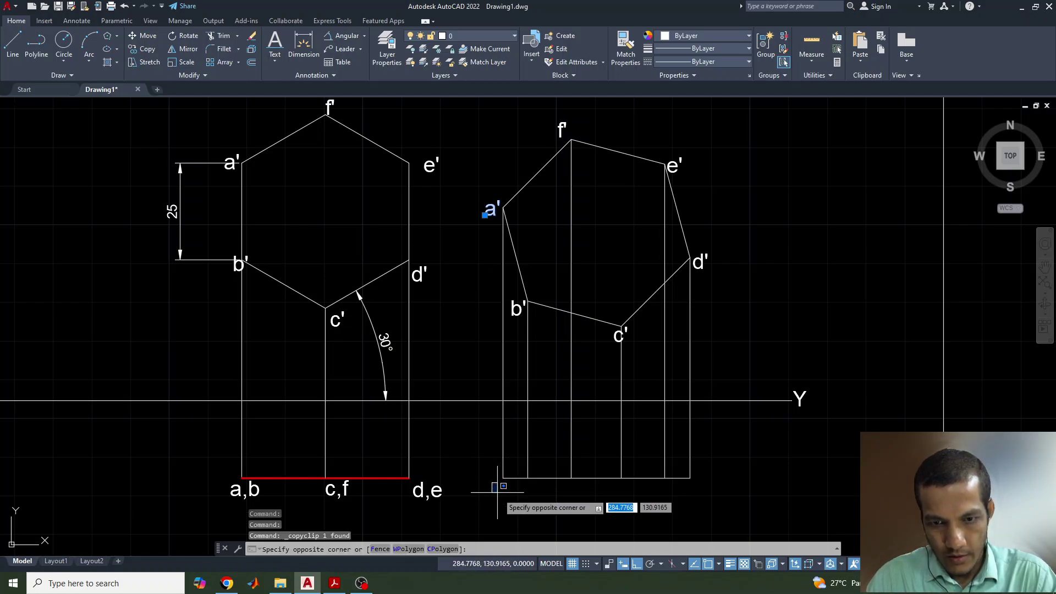
pyautogui.click(498, 493)
pyautogui.hotkey('ctrl', 'v')
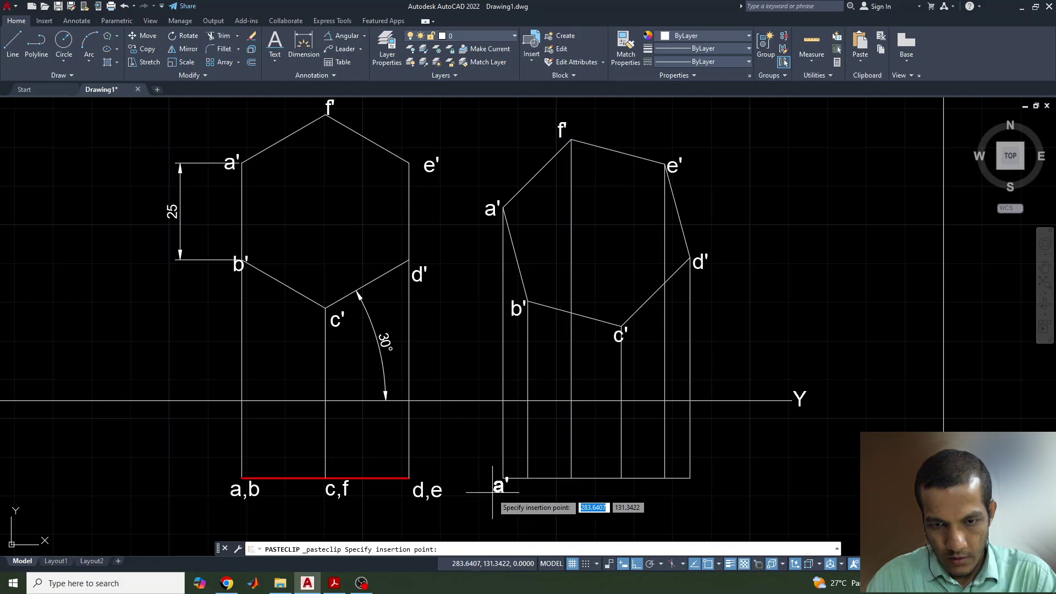
pyautogui.click(527, 496)
# Paste further copies of the a' label beneath the lower ends of the d', e', c' and f' projectors
pyautogui.hotkey('ctrl', 'v')
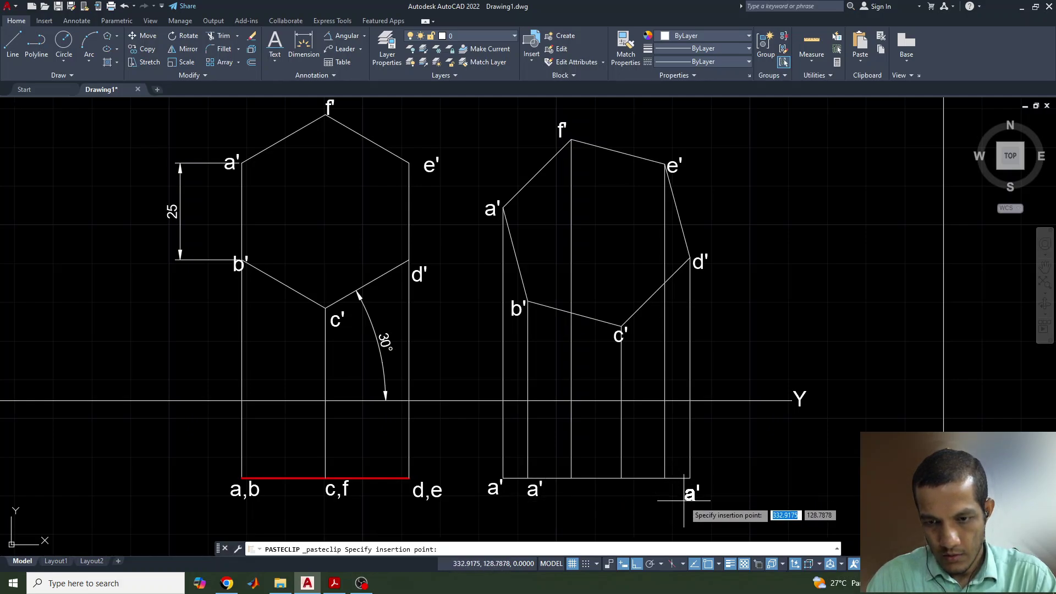
pyautogui.click(682, 500)
pyautogui.hotkey('ctrl', 'v')
pyautogui.click(659, 493)
pyautogui.hotkey('ctrl', 'v')
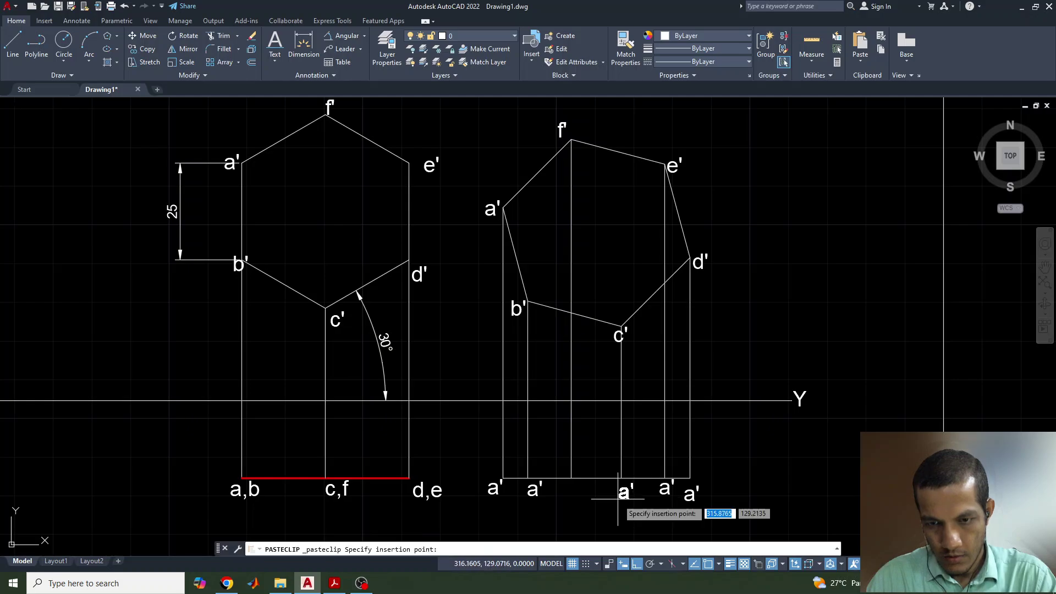
pyautogui.click(618, 495)
pyautogui.hotkey('ctrl', 'v')
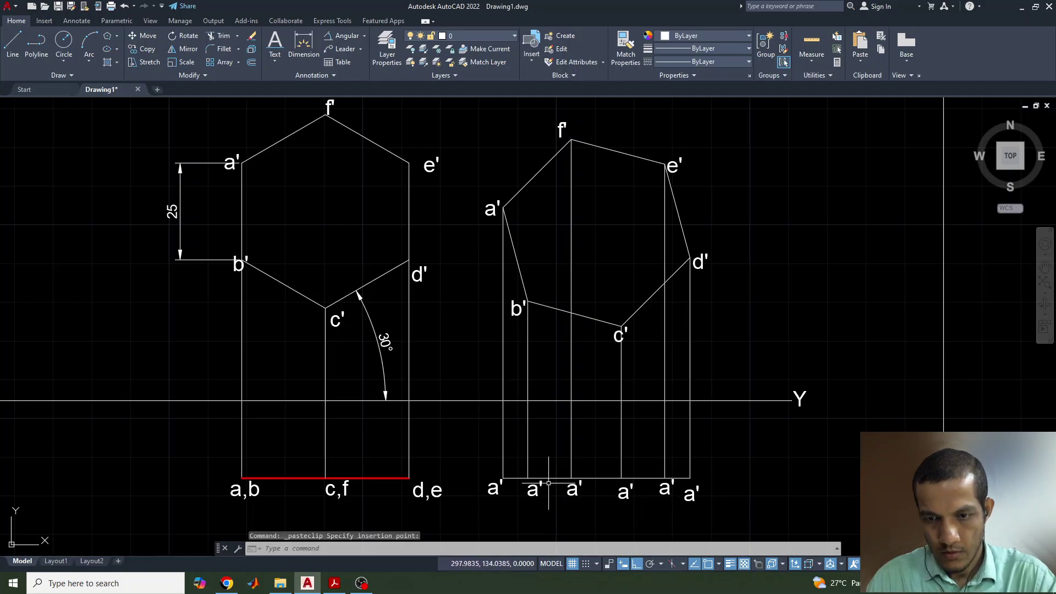
pyautogui.click(548, 483)
# Change the pasted labels beneath the third hexagon's a', b' and f' projectors to a, b and f
pyautogui.doubleClick(494, 490)
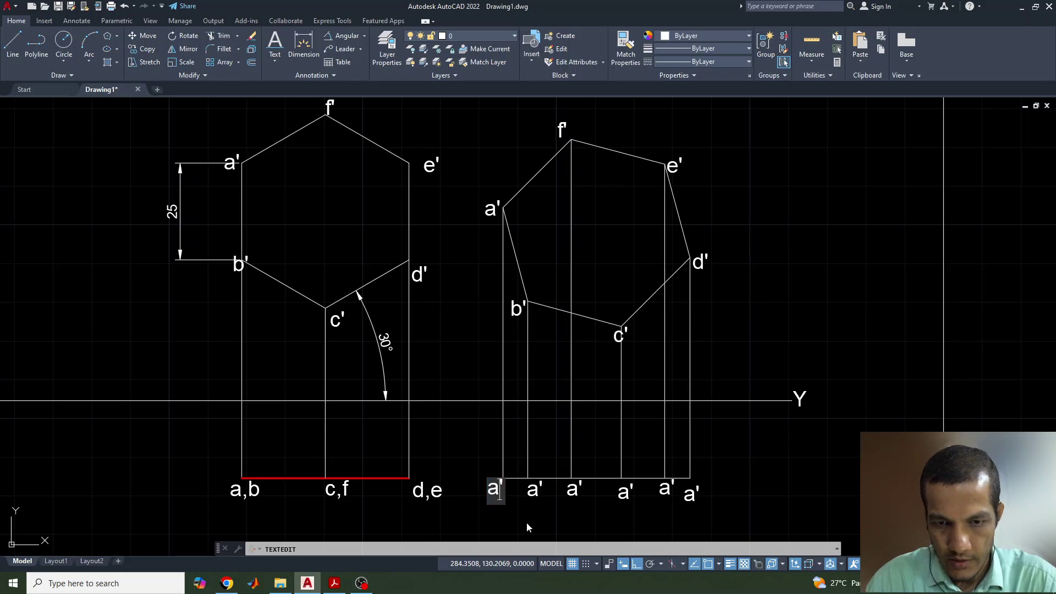
pyautogui.click(533, 495)
pyautogui.click(537, 491)
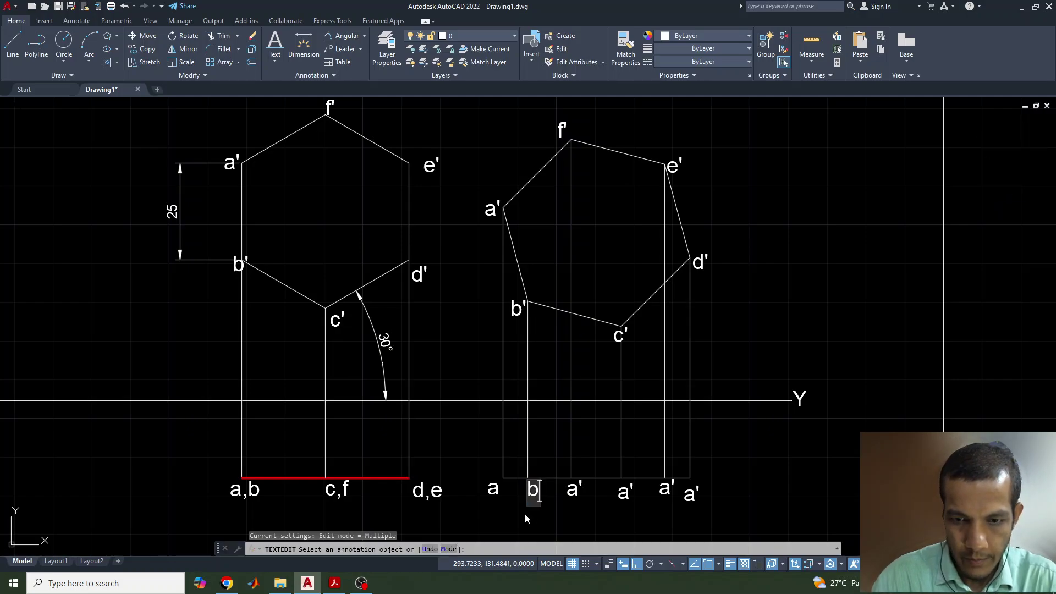
pyautogui.click(580, 495)
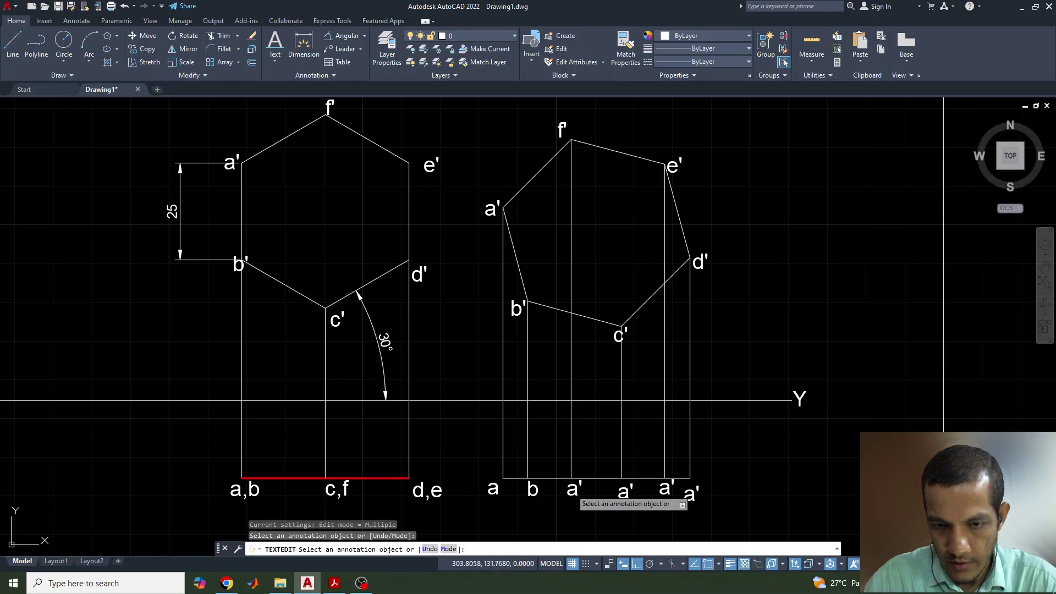
pyautogui.click(573, 498)
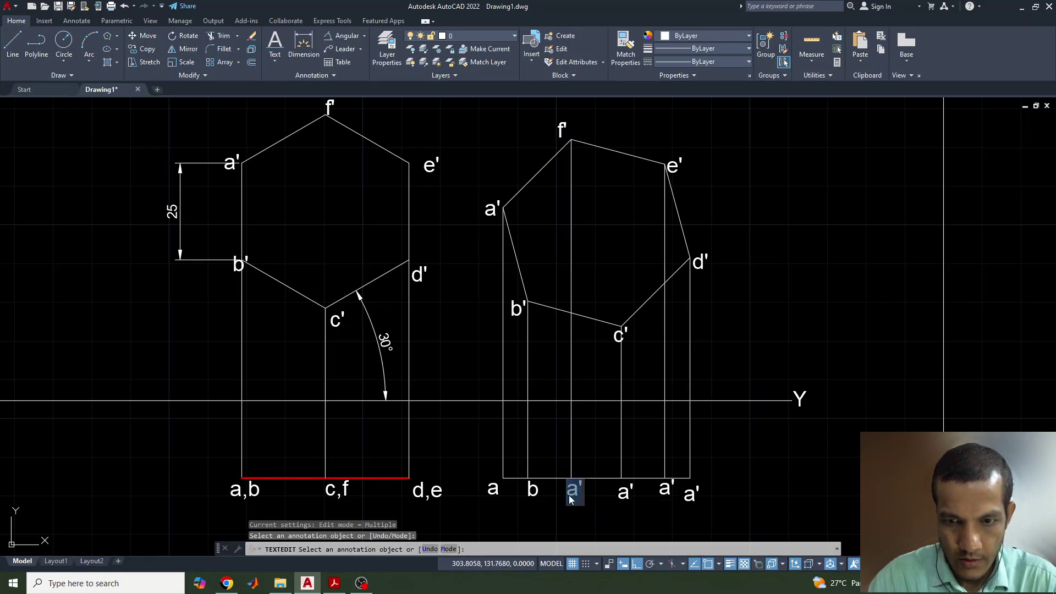
pyautogui.write('f')
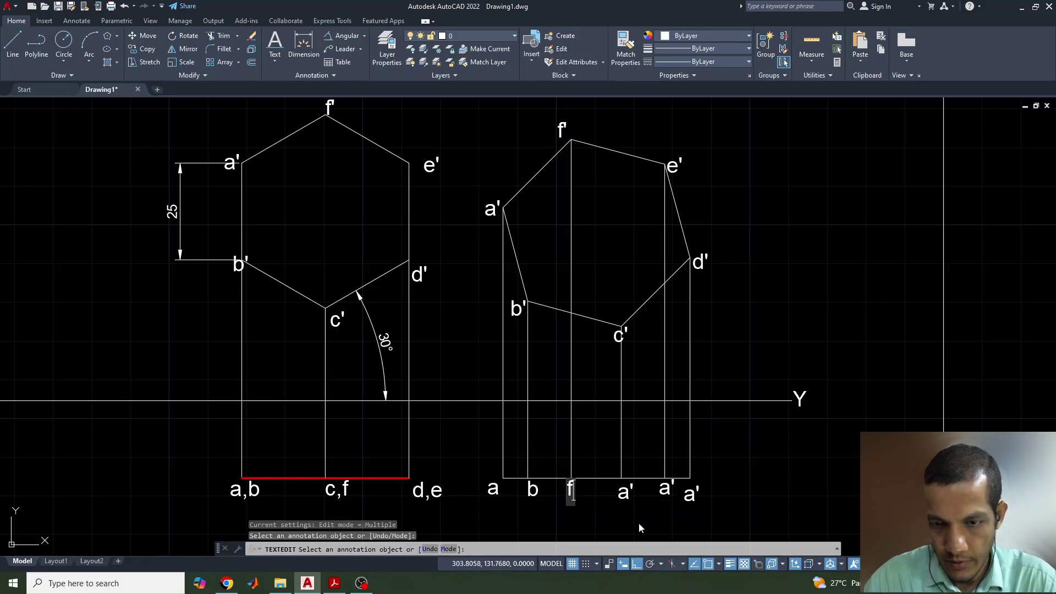
# Change the pasted labels beneath the third hexagon's c', e' and d' projectors to c, e and d
pyautogui.click(628, 493)
pyautogui.click(624, 498)
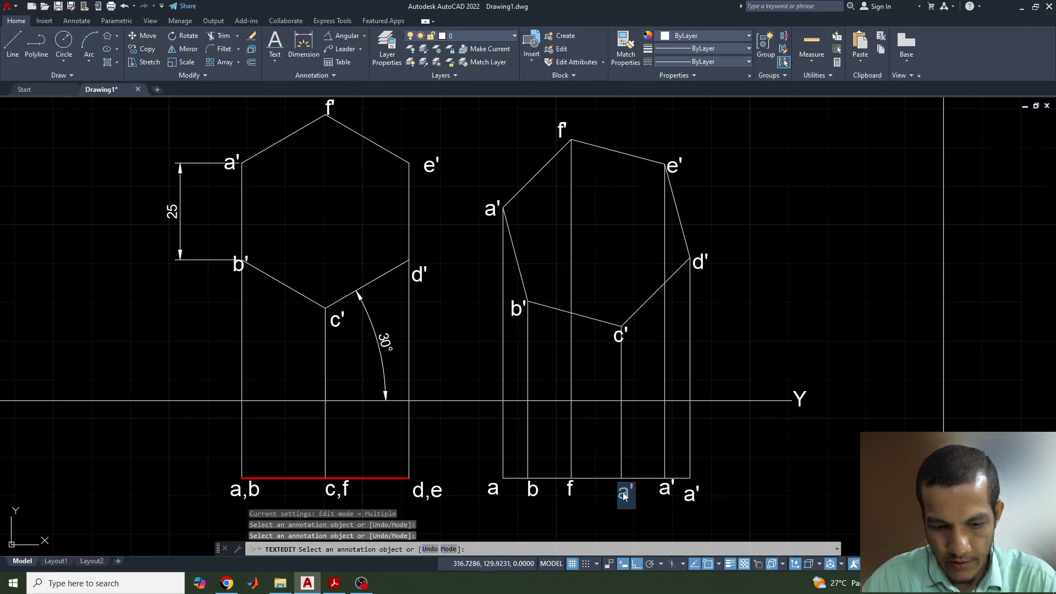
pyautogui.click(663, 492)
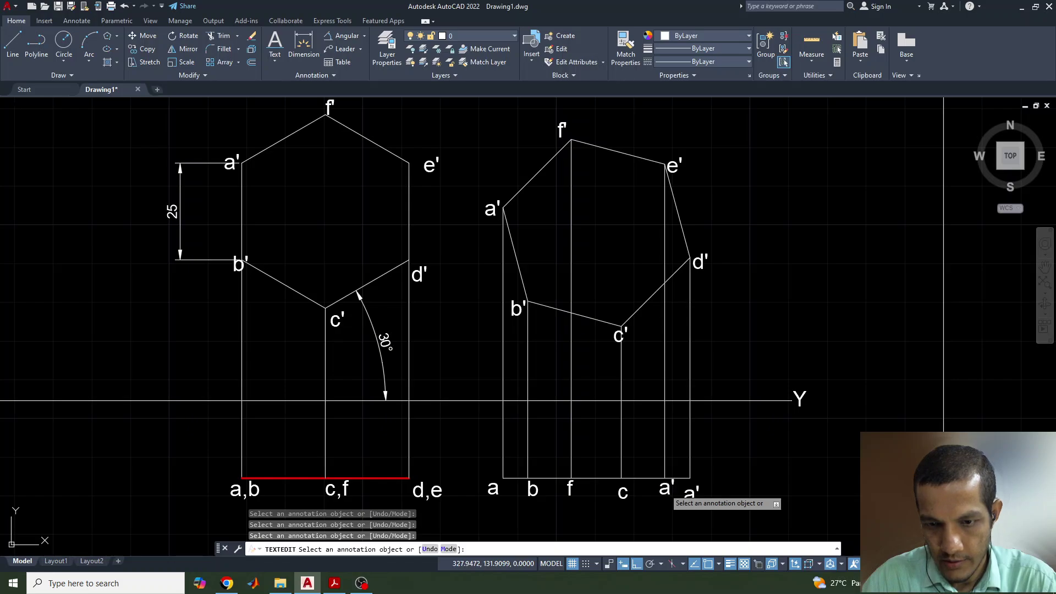
pyautogui.click(665, 498)
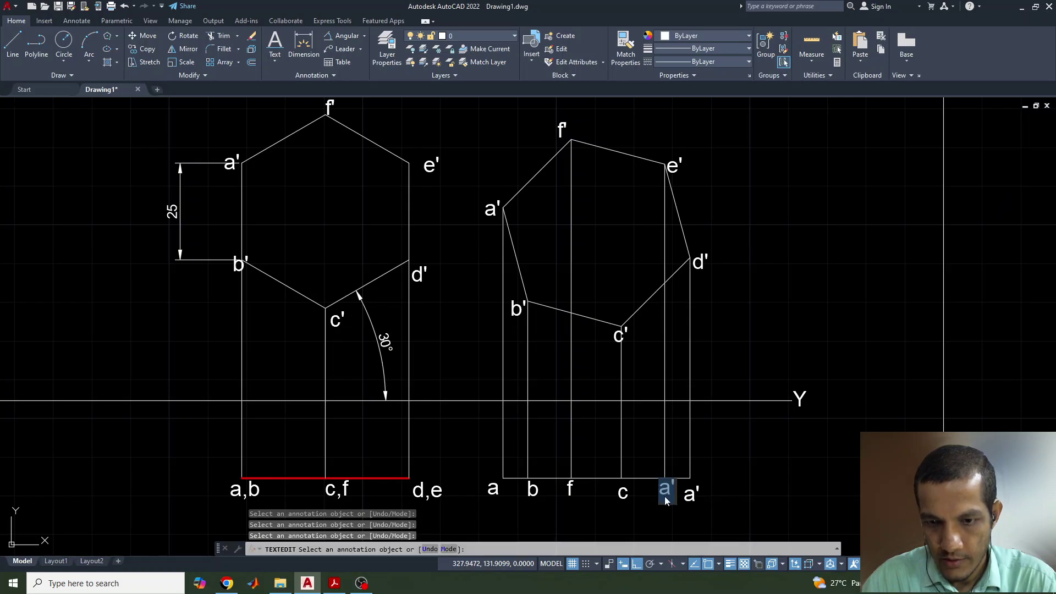
pyautogui.click(694, 497)
pyautogui.click(692, 499)
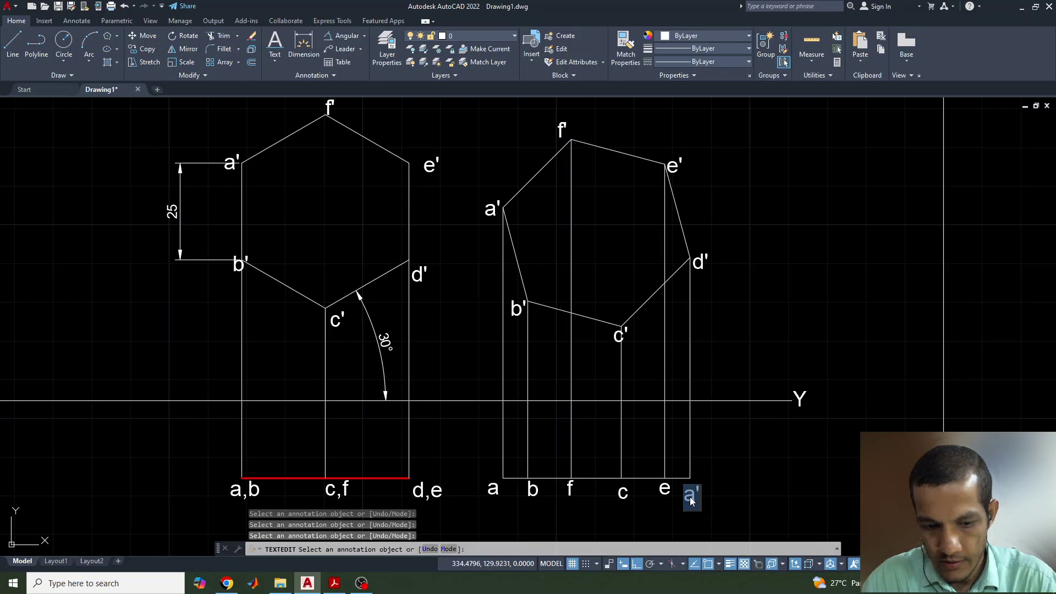
pyautogui.click(754, 481)
pyautogui.press('Escape')
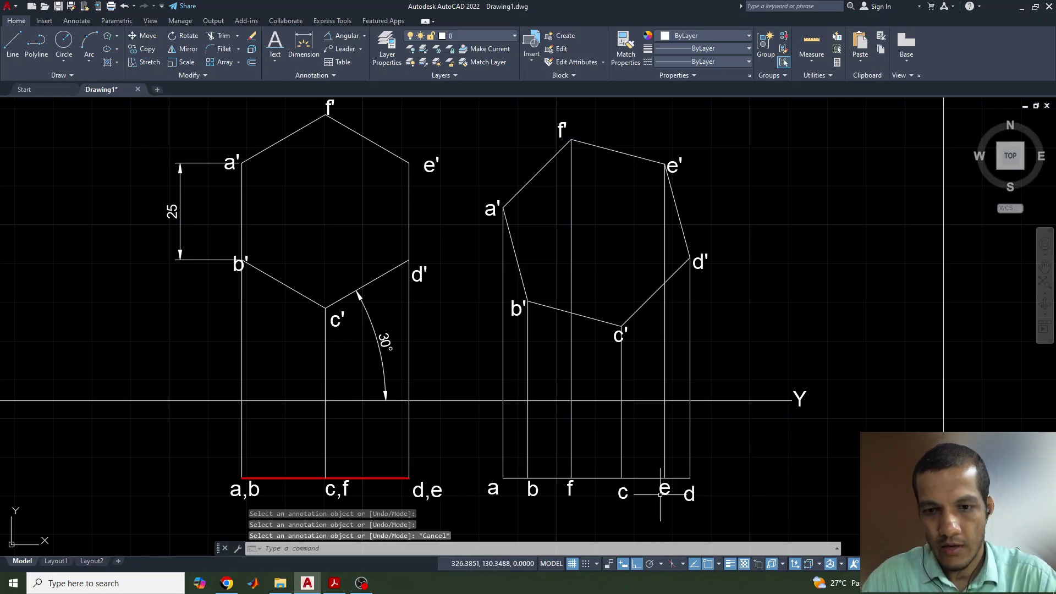
# Set the third hexagon's horizontal top-view line to red with a 0.30 mm lineweight
pyautogui.click(610, 478)
pyautogui.click(679, 35)
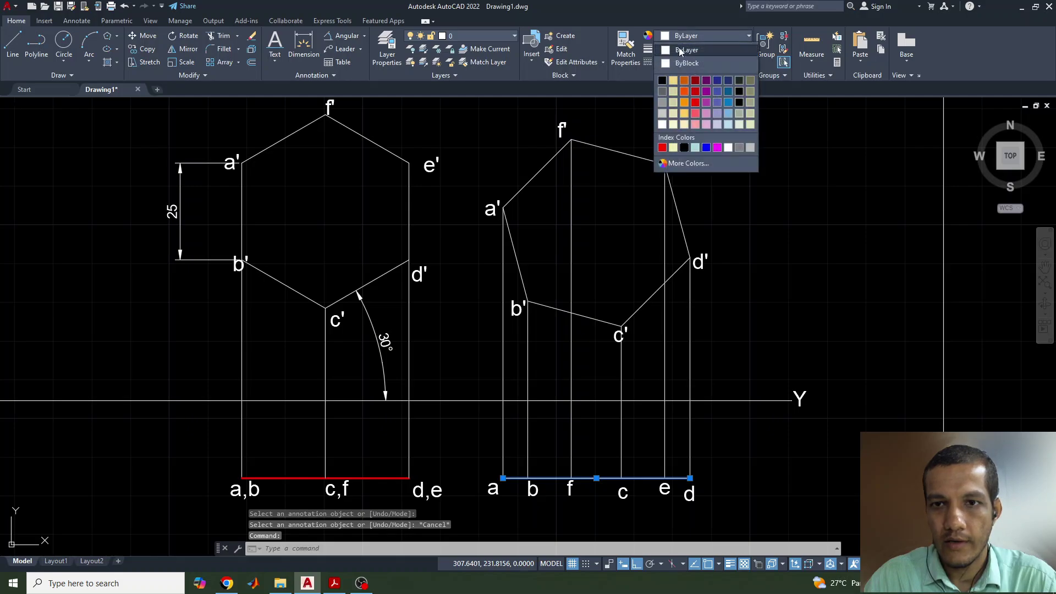
pyautogui.click(662, 148)
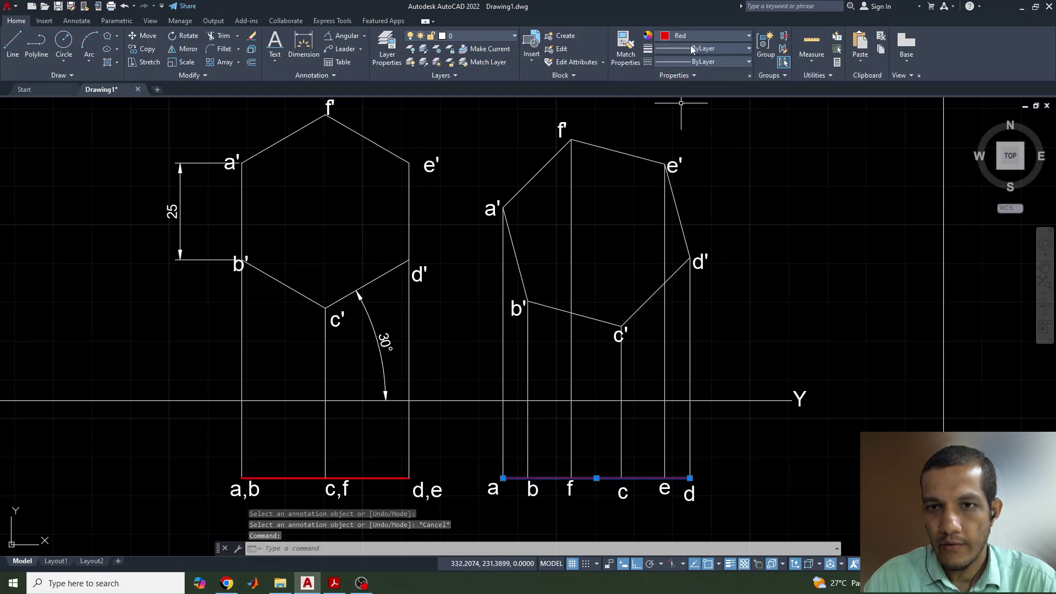
pyautogui.click(692, 50)
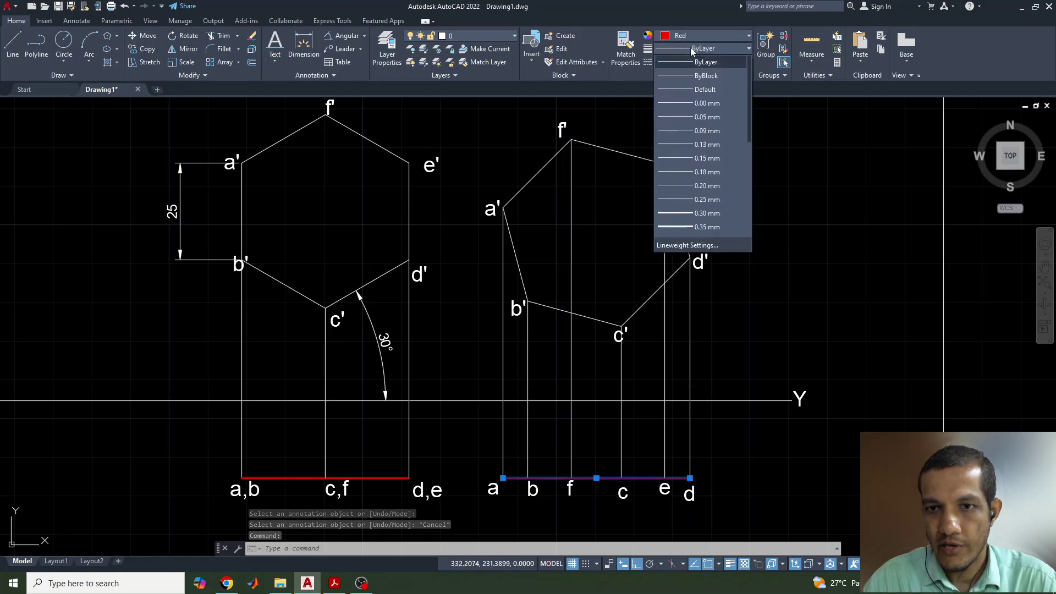
pyautogui.click(688, 212)
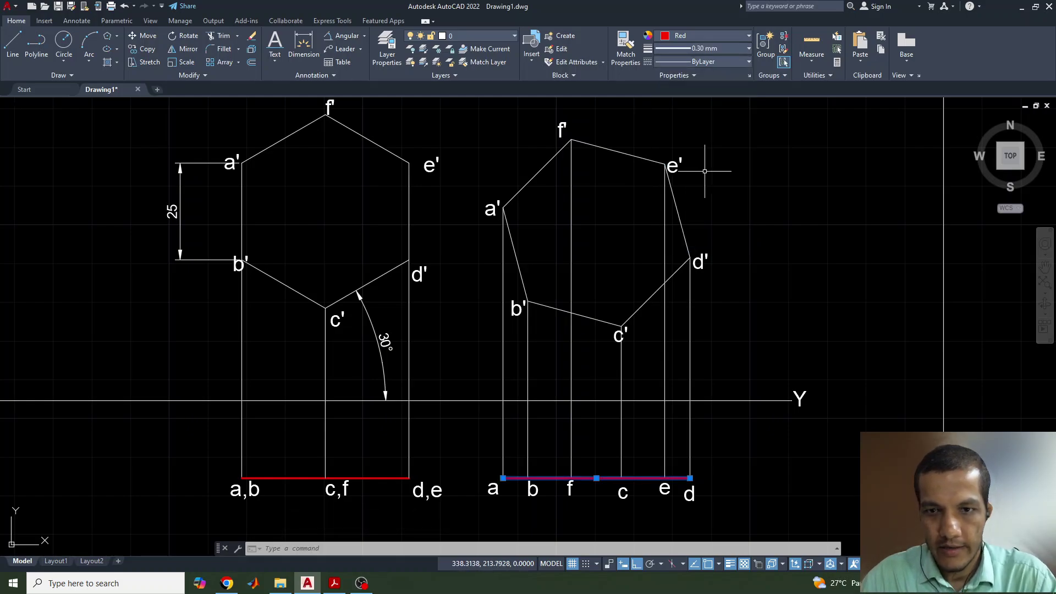
pyautogui.press('Escape')
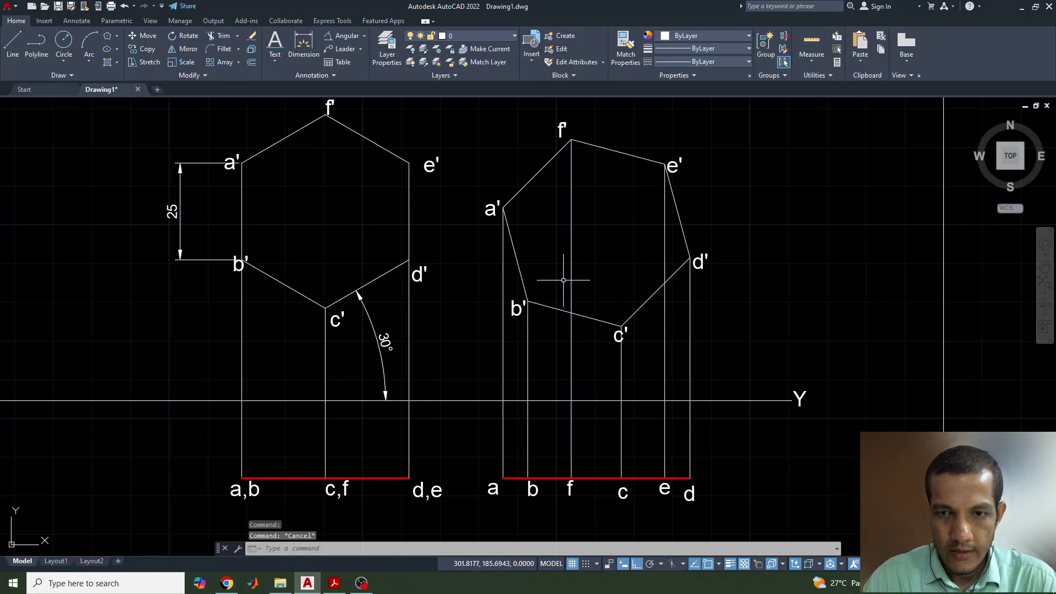
# Switch to EG PPT.pdf in Acrobat to check the 45° hexagon's reference projections, and return to AutoCAD
pyautogui.click(335, 584)
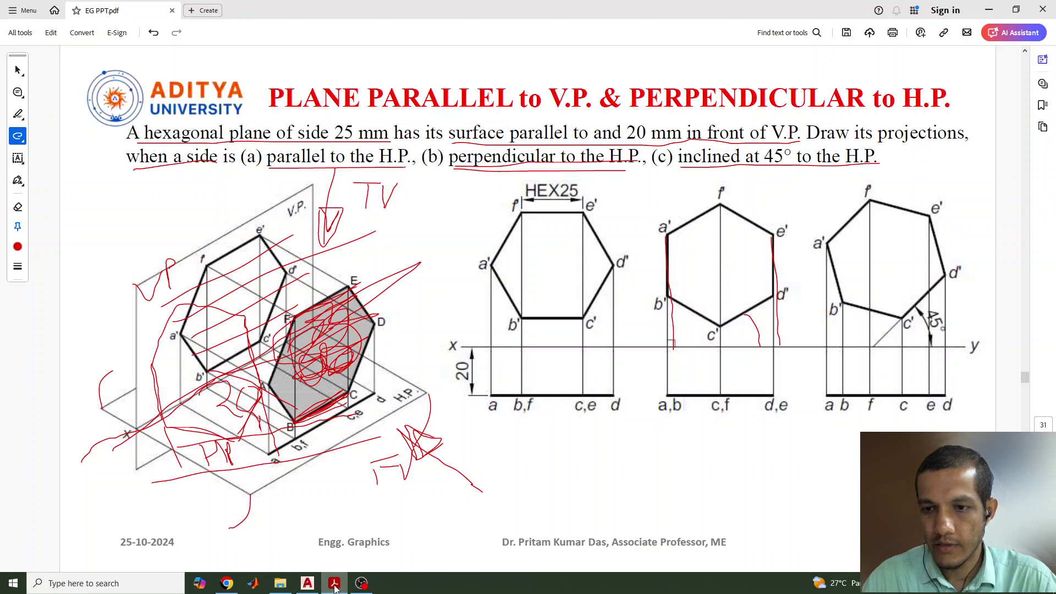
pyautogui.click(335, 584)
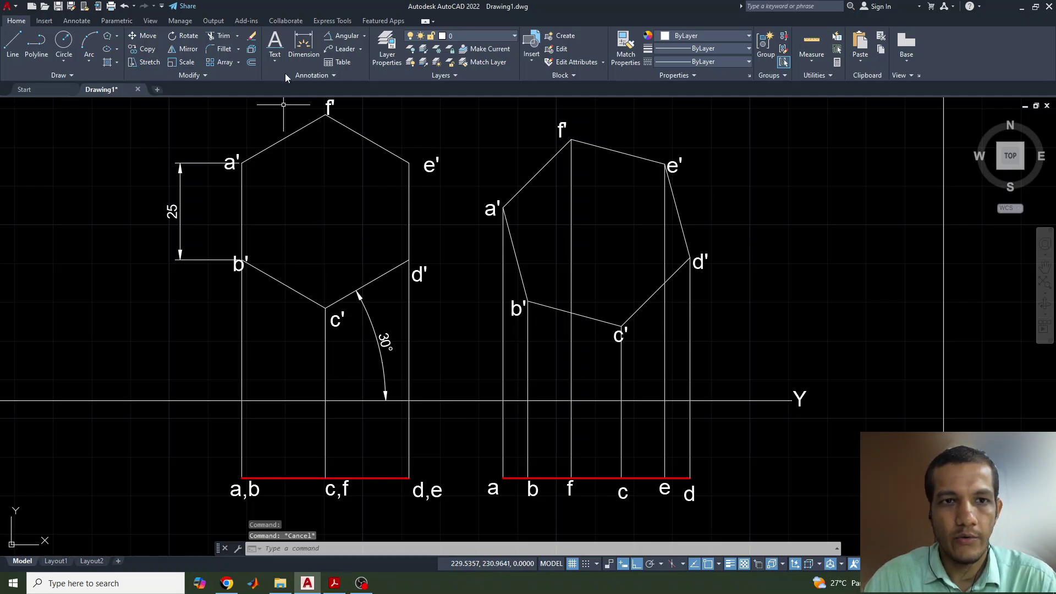
# Add an angular dimension between the third hexagon's side c'd' and the XY line
pyautogui.click(344, 36)
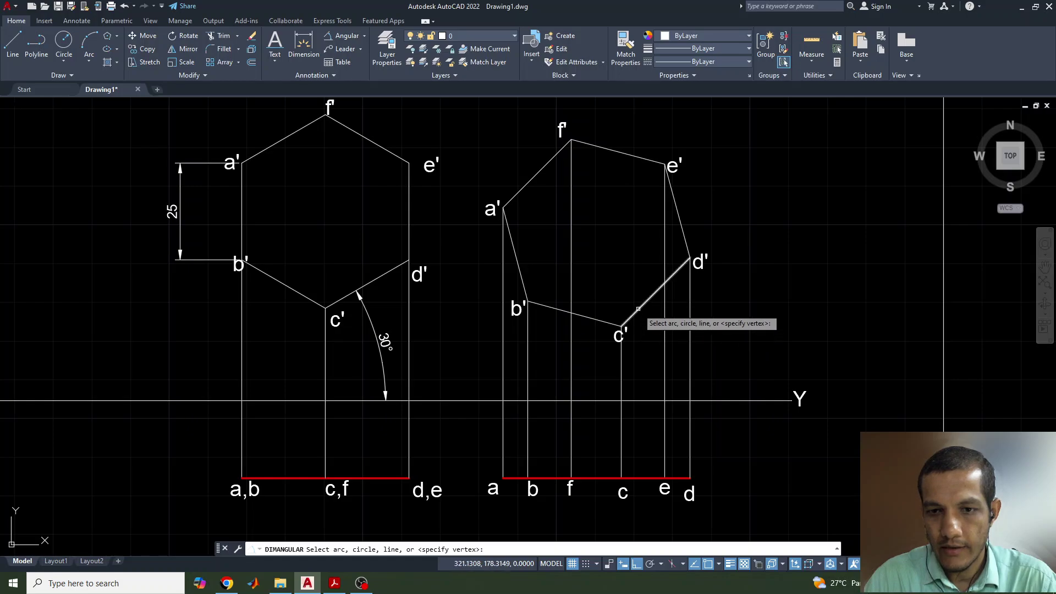
pyautogui.click(639, 309)
pyautogui.click(646, 401)
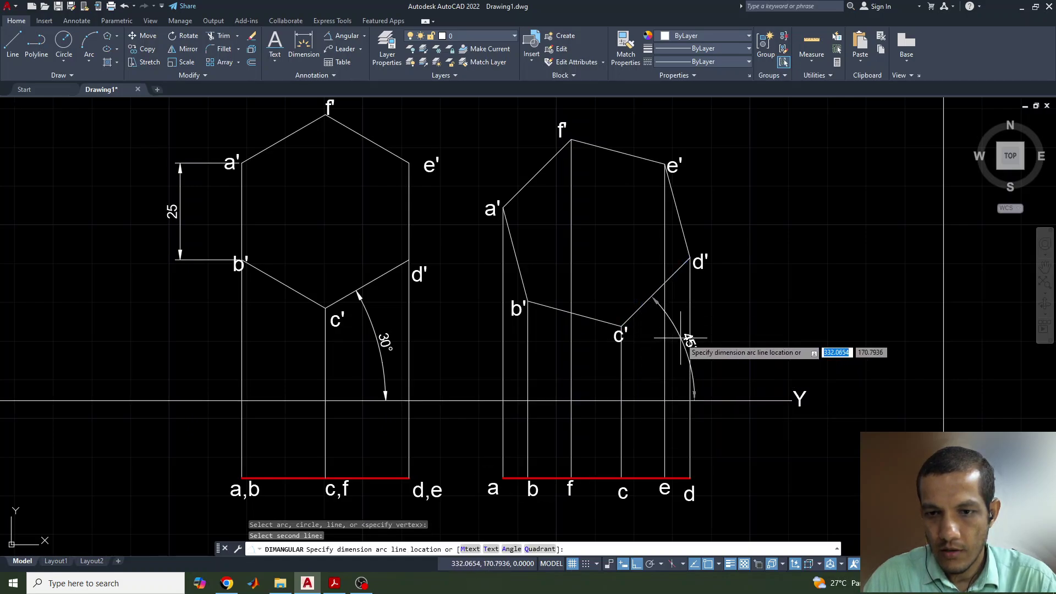
pyautogui.click(689, 342)
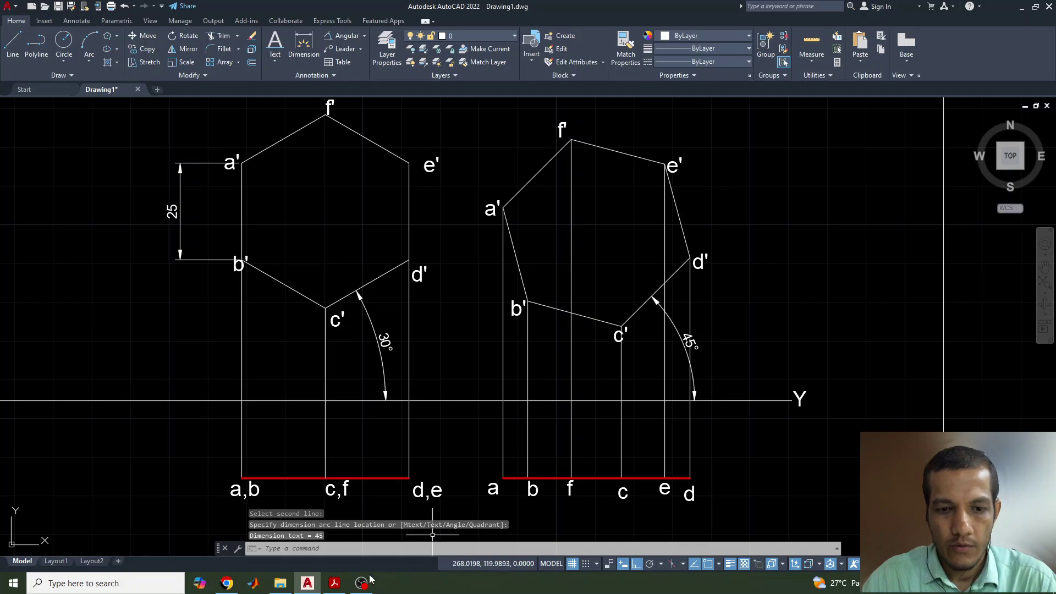
# Check the reference projections in EG PPT.pdf, and in AutoCAD stretch the second hexagon's middle projector from c' up to f'
pyautogui.click(336, 584)
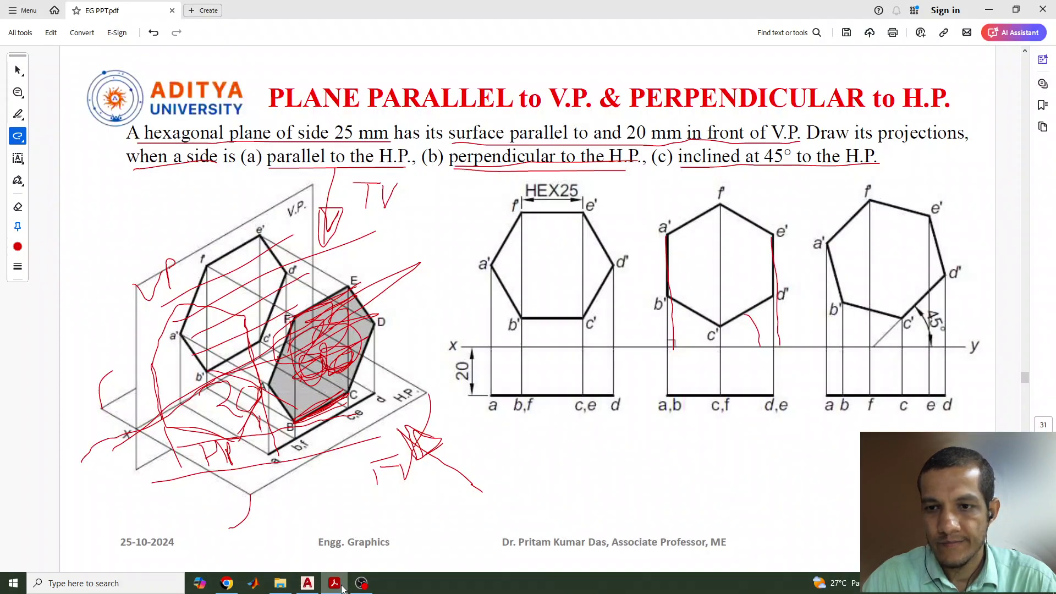
pyautogui.click(341, 587)
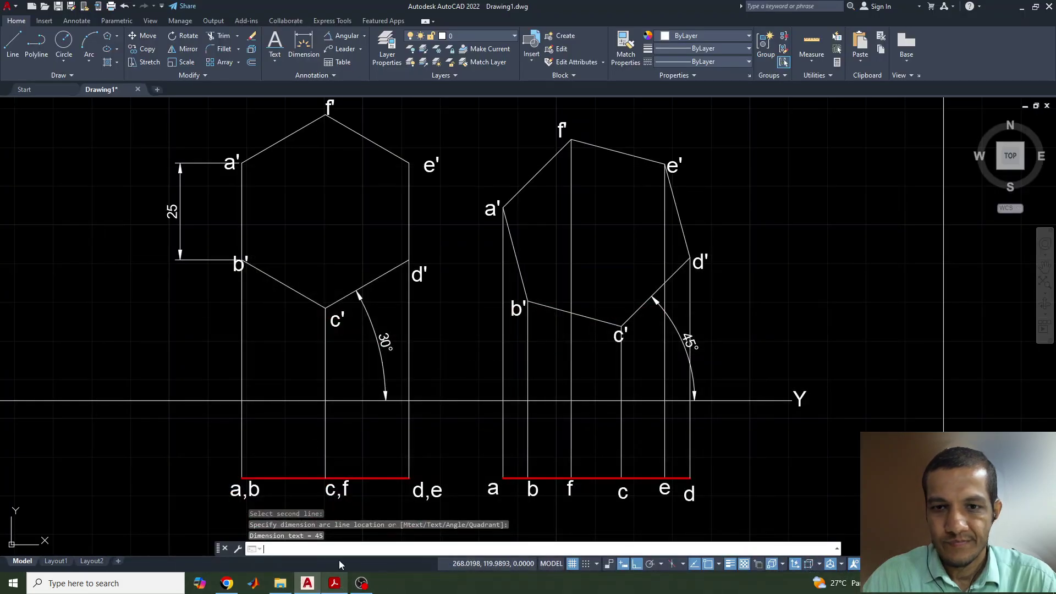
pyautogui.click(327, 346)
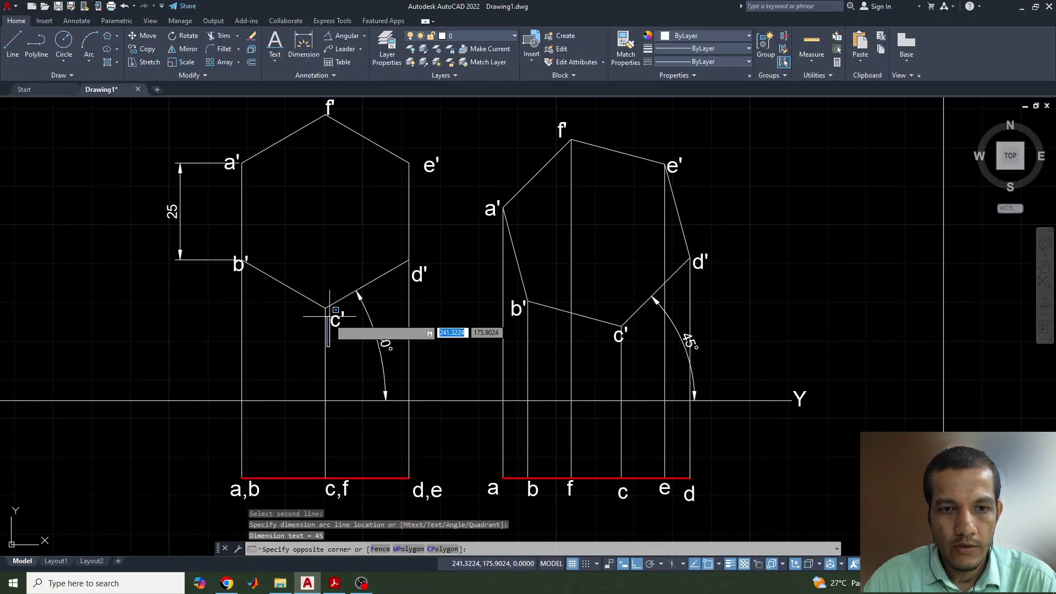
pyautogui.click(325, 330)
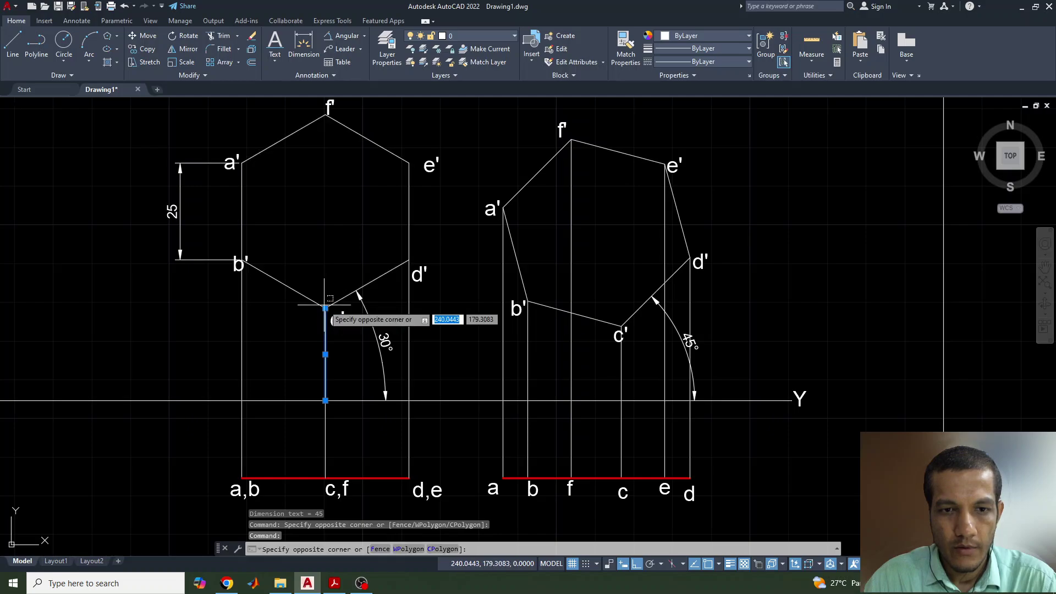
pyautogui.click(324, 307)
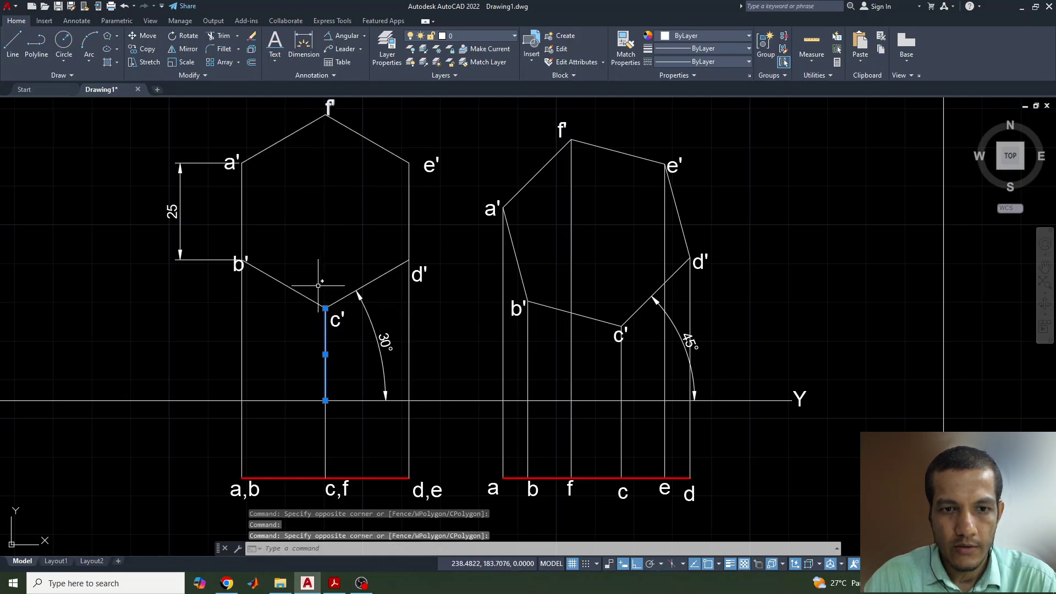
pyautogui.click(325, 308)
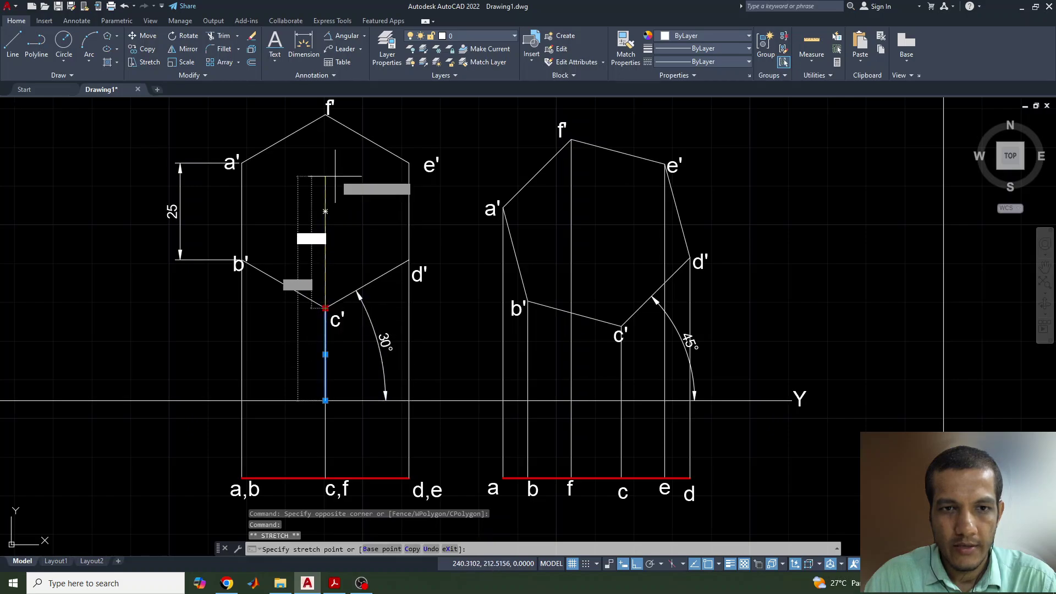
pyautogui.press('Escape')
pyautogui.press('Escape')
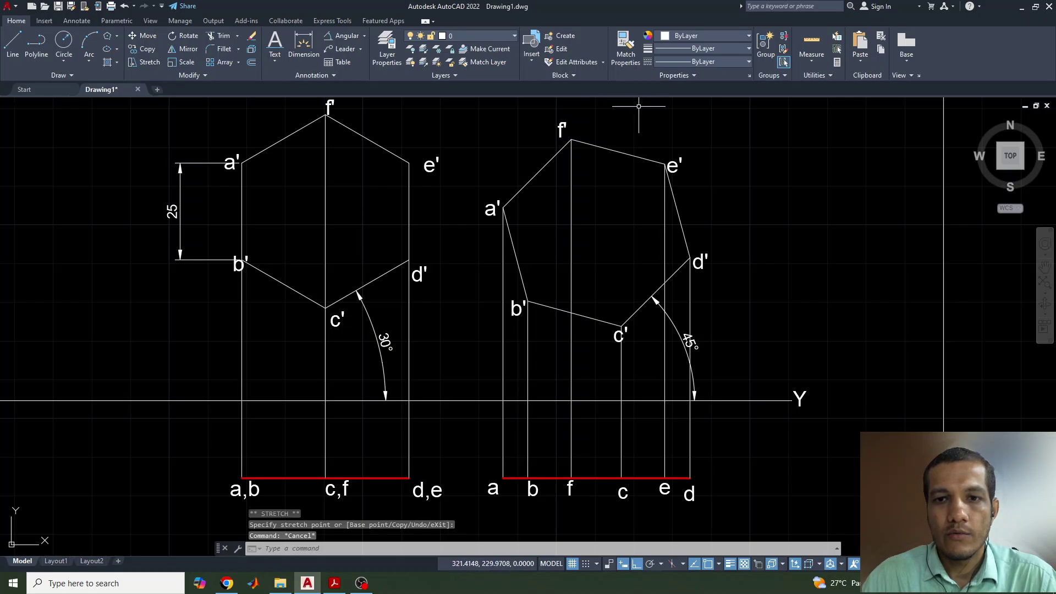
# Set the third hexagon's front-view outline to red with a 0.30 mm lineweight
pyautogui.click(639, 157)
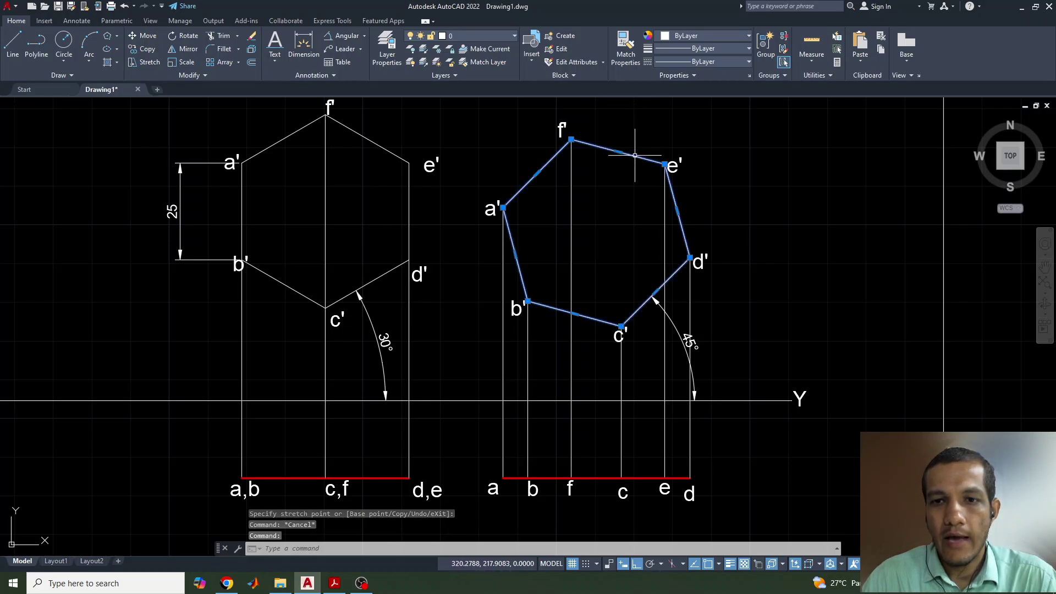
pyautogui.click(672, 40)
pyautogui.click(672, 90)
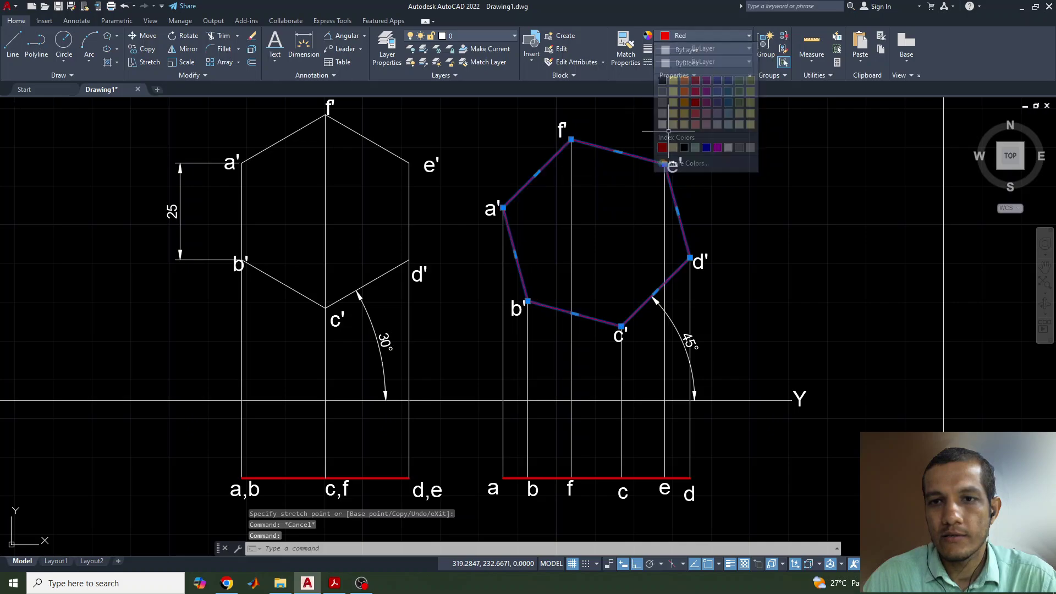
pyautogui.click(680, 48)
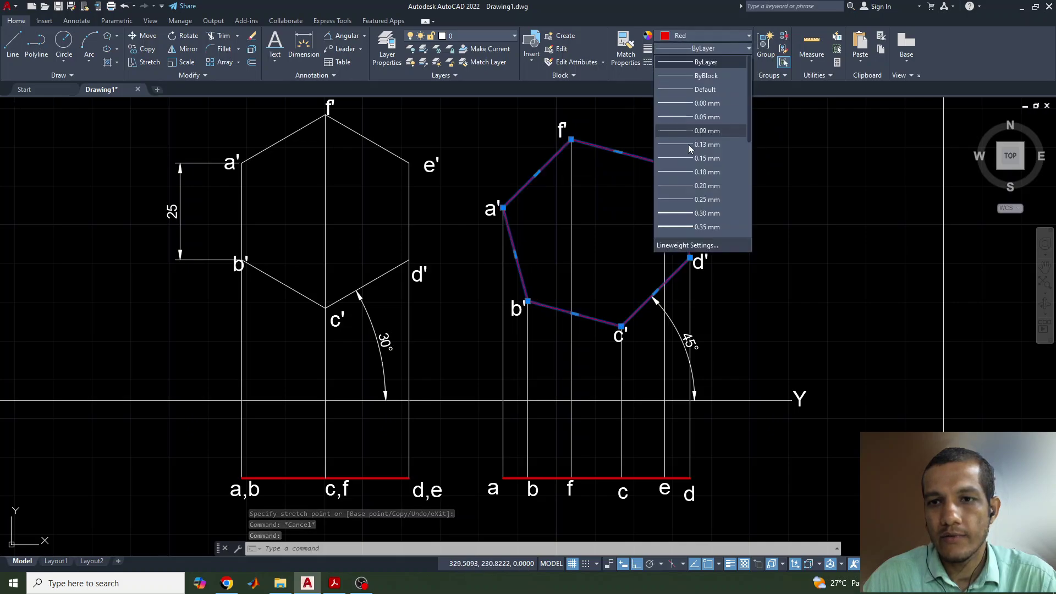
pyautogui.click(694, 210)
pyautogui.press('Escape')
# Set the second hexagon's front-view outline to red with a 0.30 mm lineweight
pyautogui.click(349, 130)
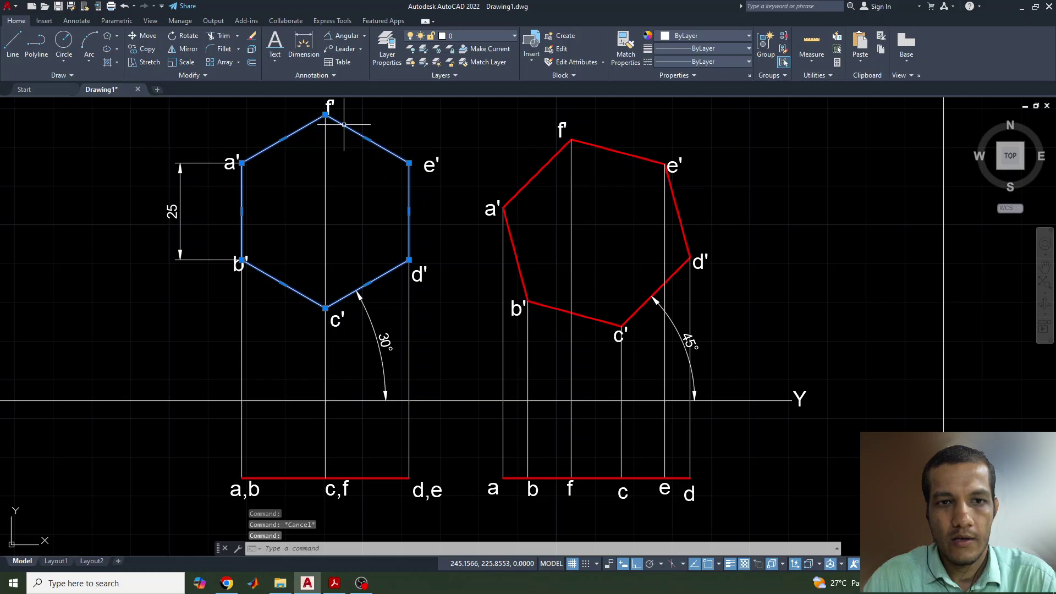
pyautogui.click(683, 38)
pyautogui.click(663, 148)
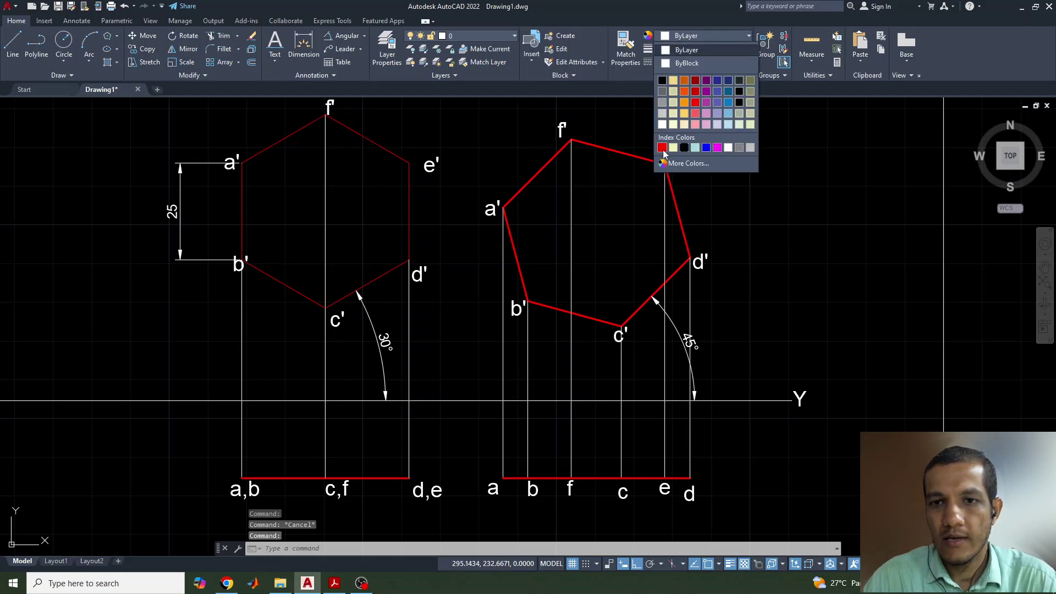
pyautogui.click(682, 48)
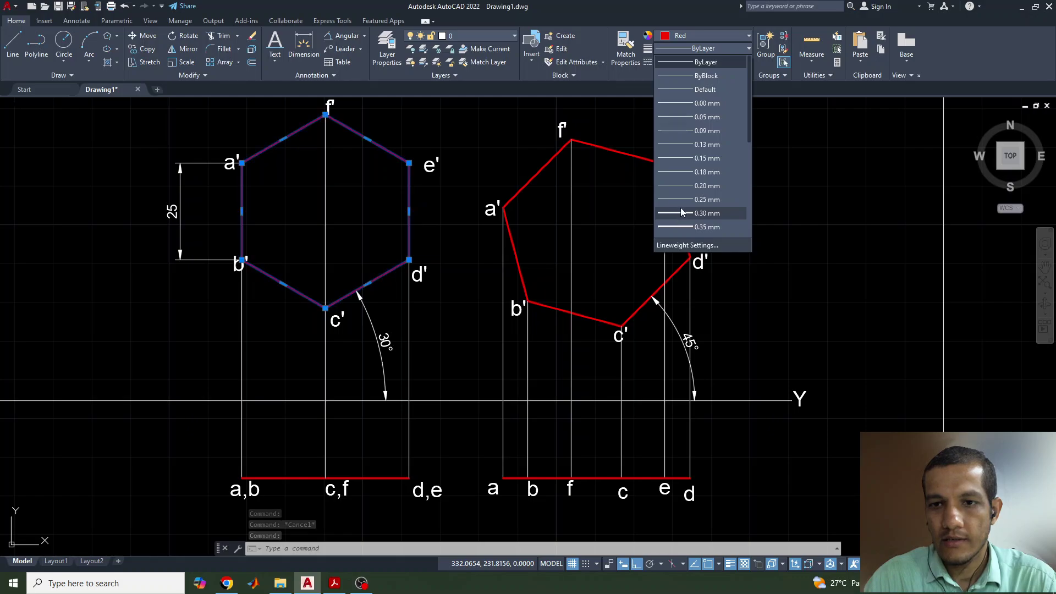
pyautogui.click(677, 214)
pyautogui.press('Escape')
# Set the first hexagon's front-view outline to red with a 0.30 mm lineweight
pyautogui.scroll(-2, 527, 203)
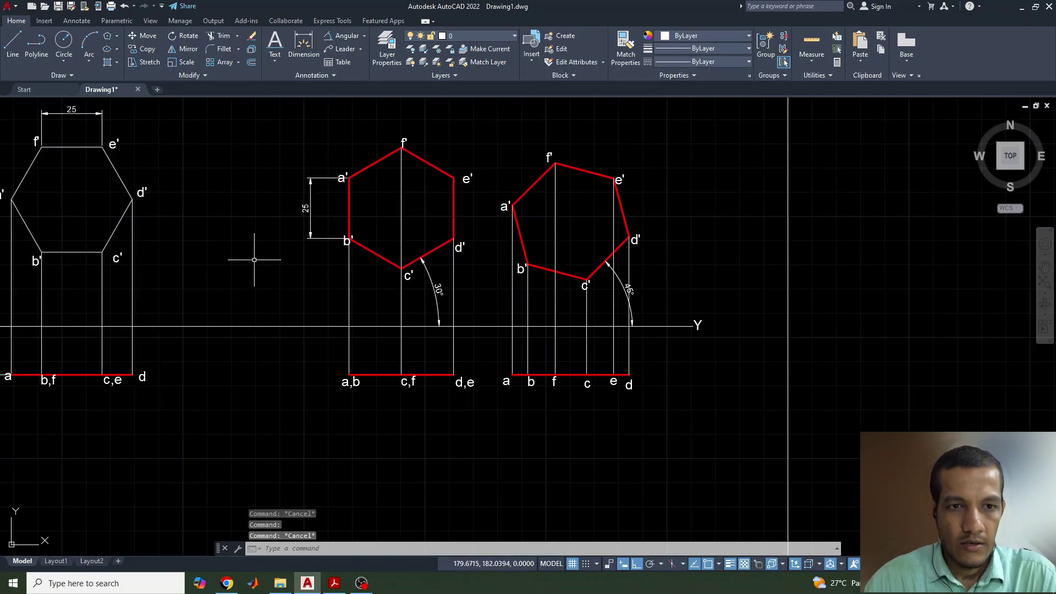
pyautogui.moveTo(255, 259); pyautogui.dragTo(382, 317, button='middle')
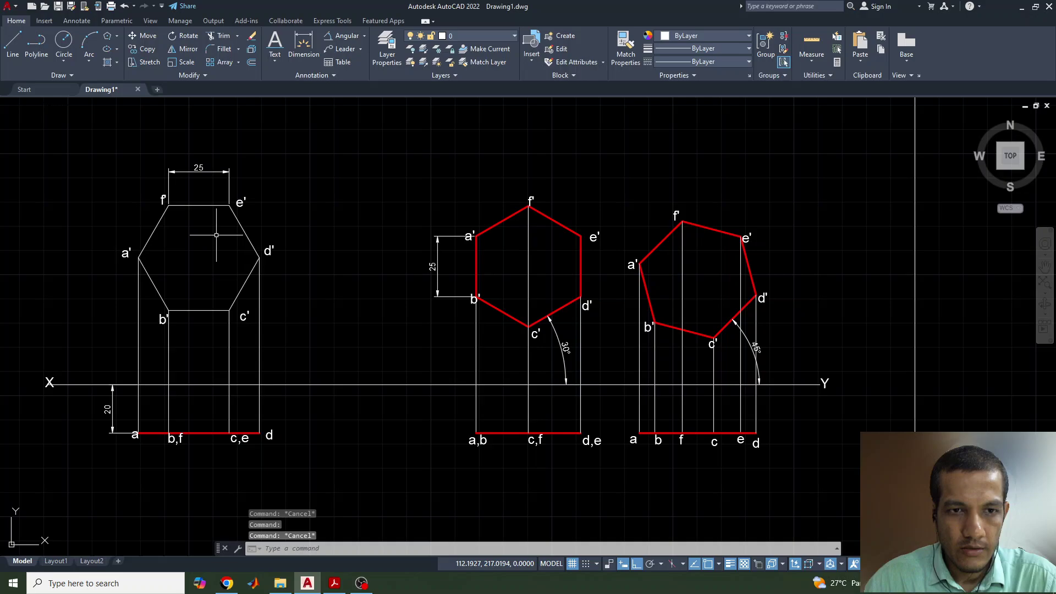
pyautogui.click(244, 226)
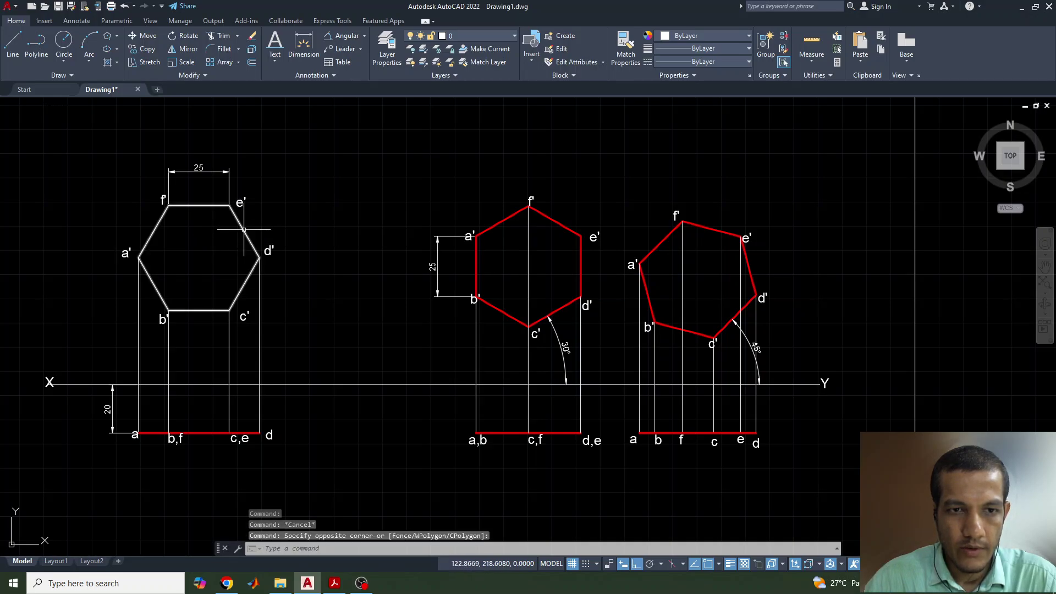
pyautogui.click(231, 236)
pyautogui.click(657, 37)
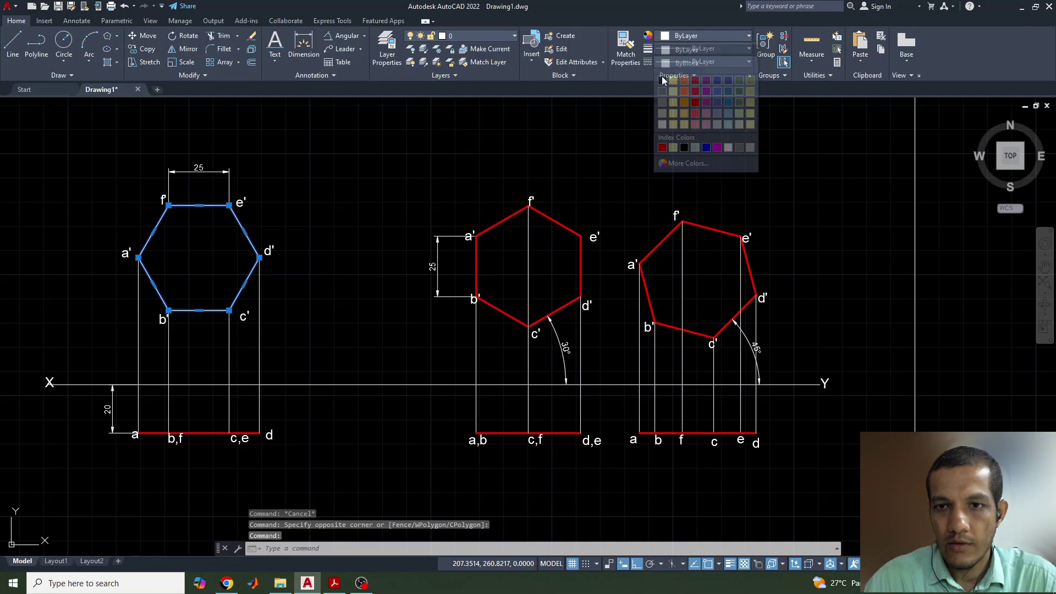
pyautogui.click(694, 51)
pyautogui.click(695, 49)
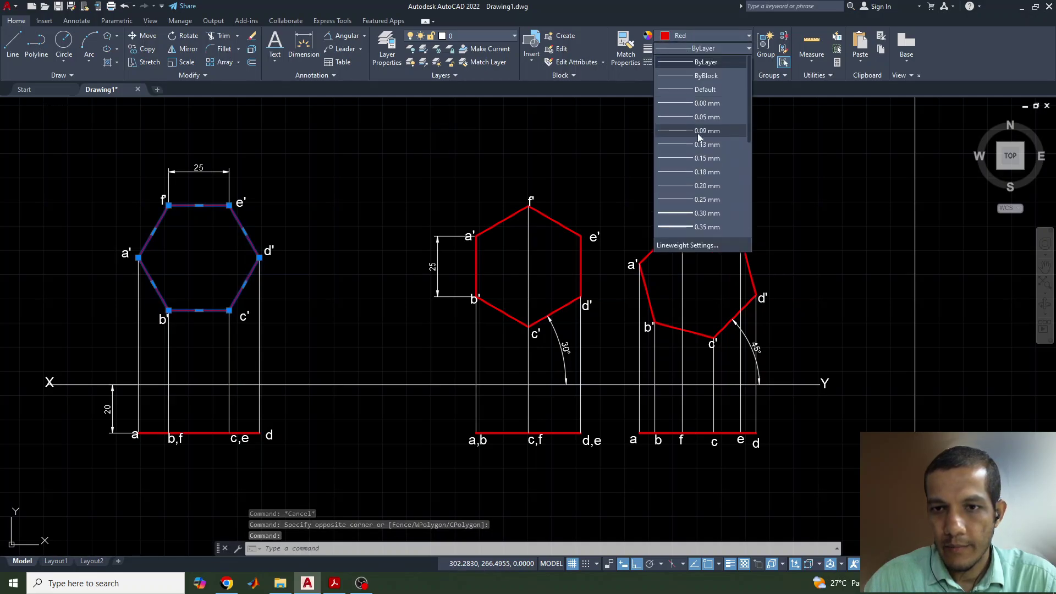
pyautogui.click(677, 207)
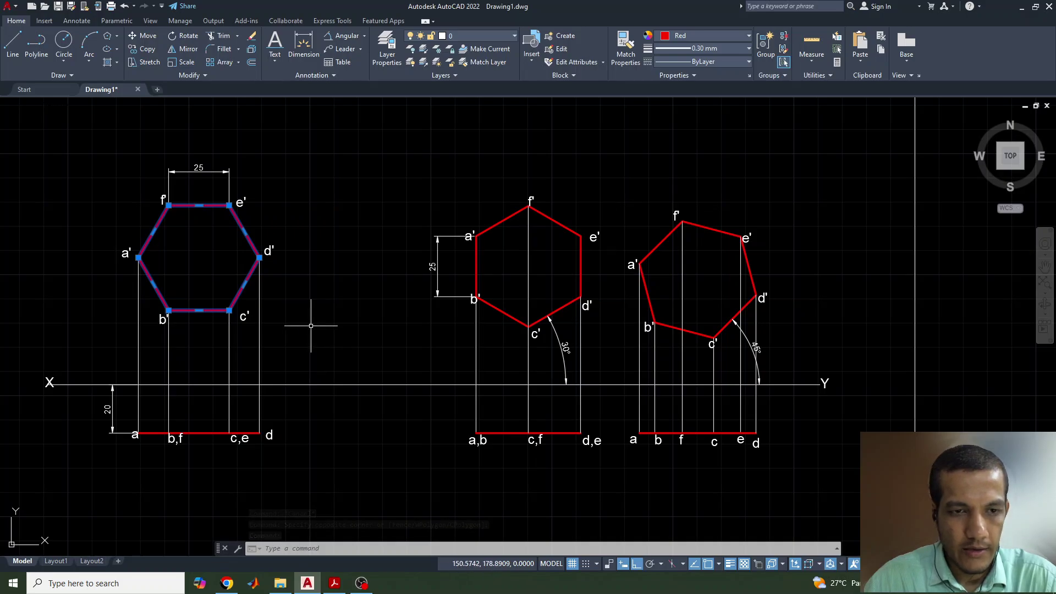
pyautogui.press('Escape')
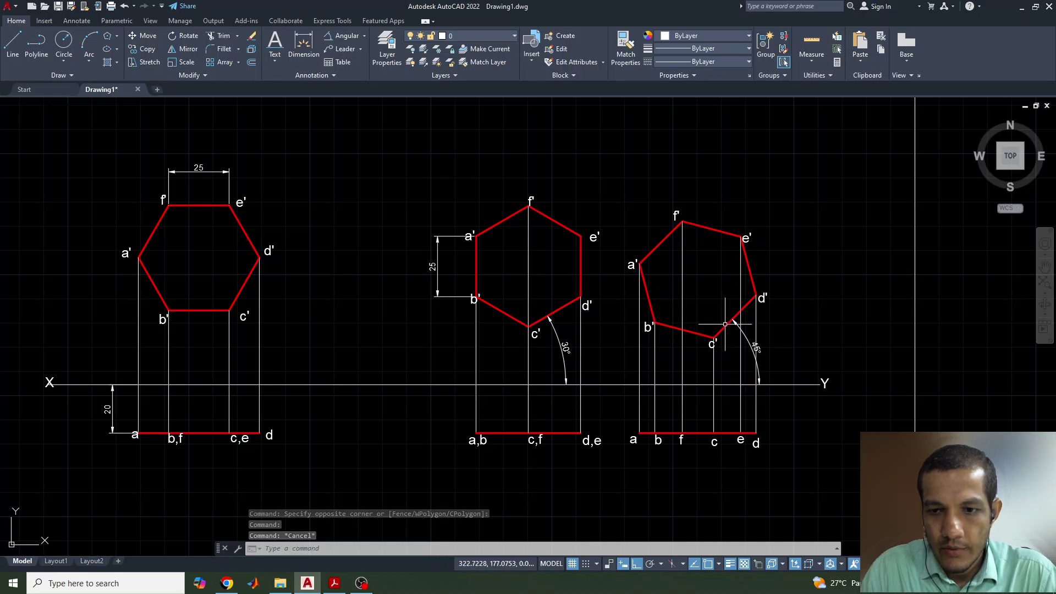
# Compare the three hexagon projections in AutoCAD with the reference in EG PPT.pdf, and view the following slide's triangular plane problem
pyautogui.click(335, 584)
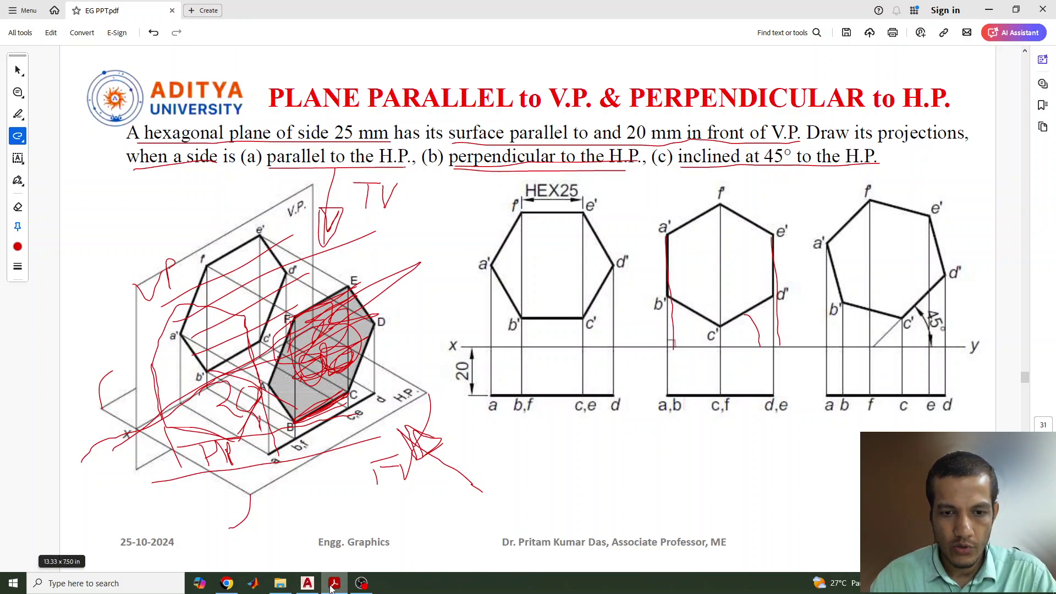
pyautogui.click(307, 583)
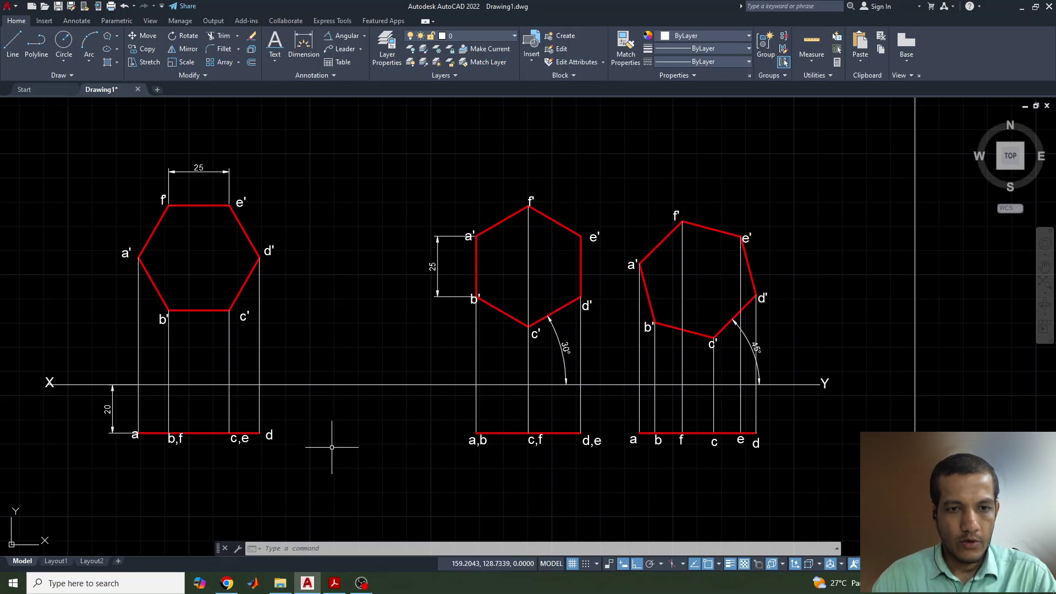
pyautogui.moveTo(353, 471)
pyautogui.mouseDown(button='middle')
pyautogui.moveTo(406, 446)
pyautogui.moveTo(465, 447)
pyautogui.moveTo(461, 466)
pyautogui.mouseUp(button='middle')
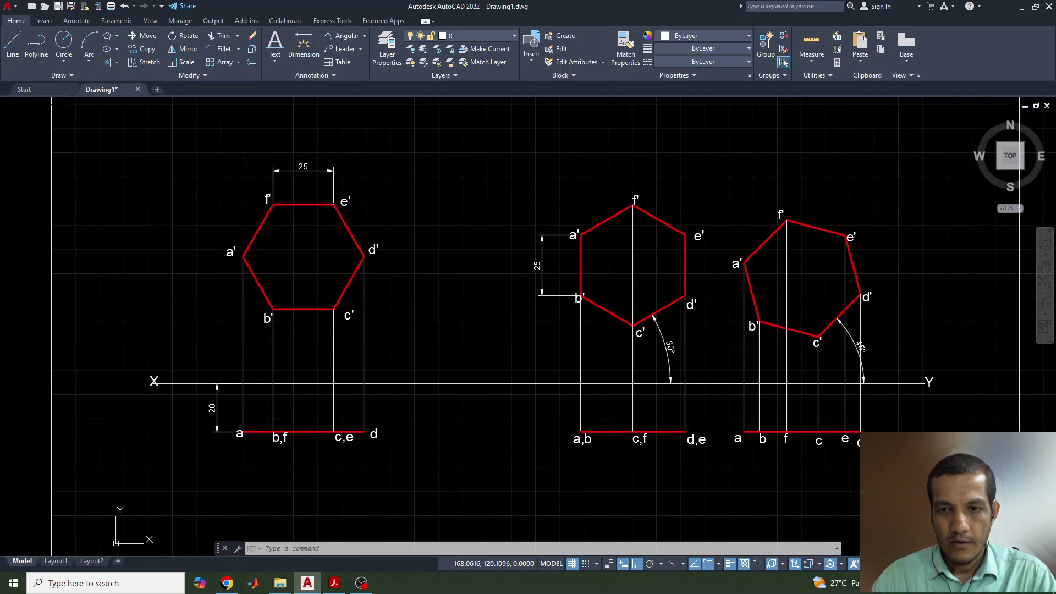
pyautogui.click(334, 582)
pyautogui.scroll(-1, 444, 299)
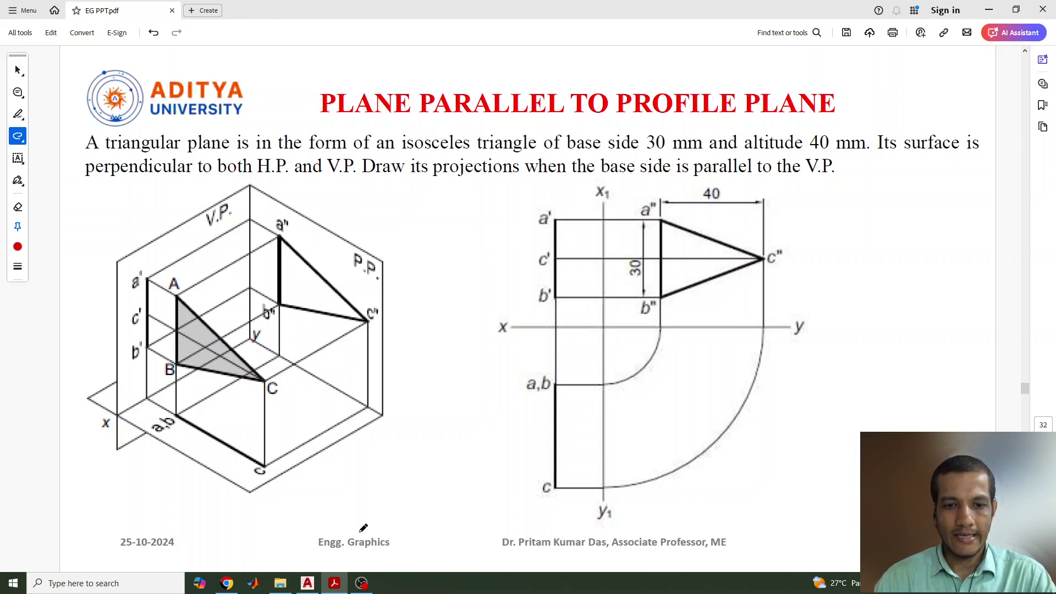
pyautogui.click(306, 584)
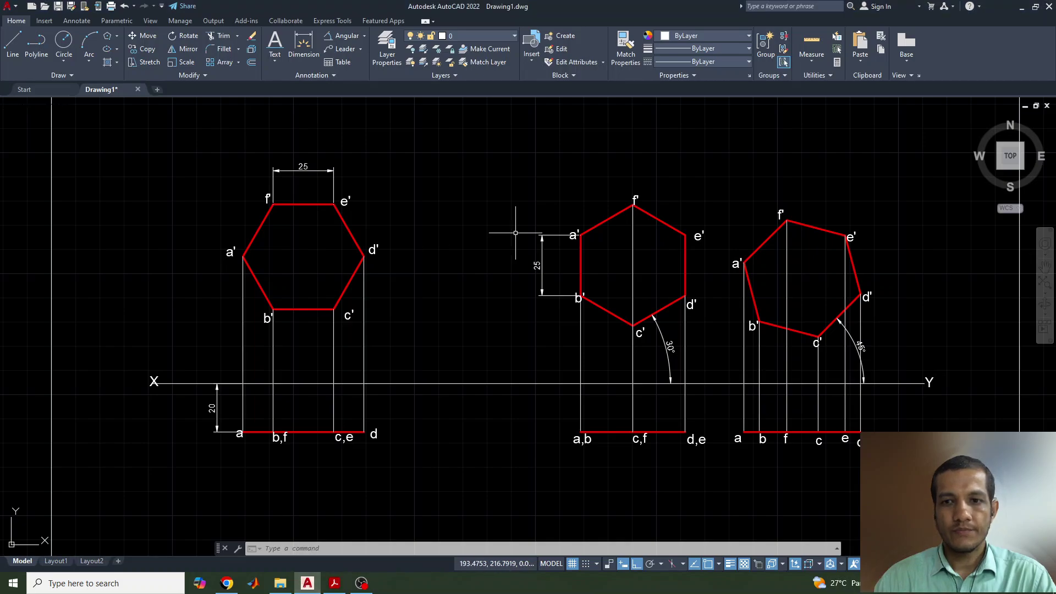
pyautogui.scroll(2, 857, 297)
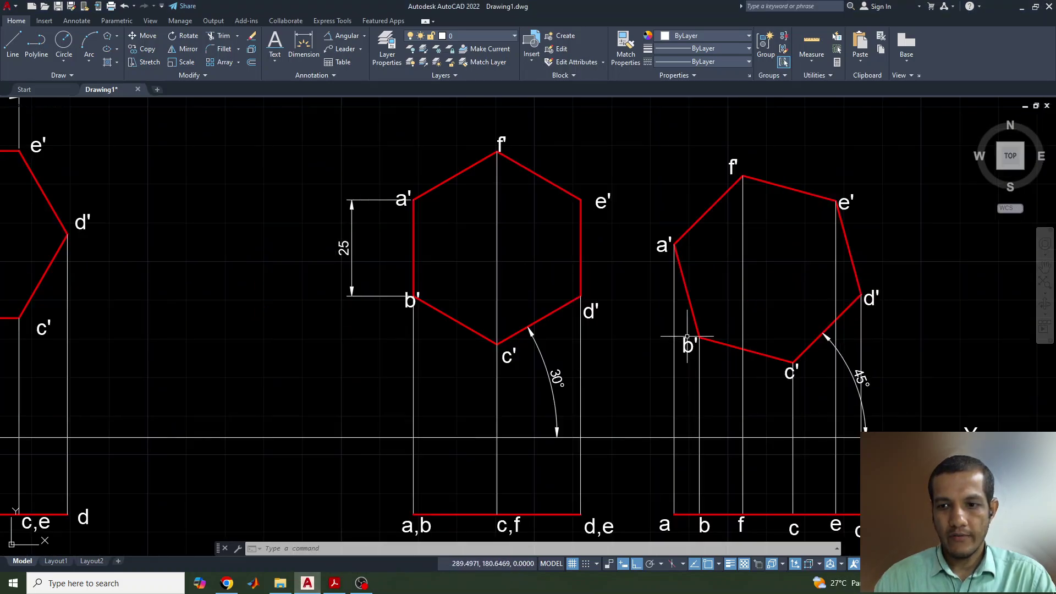
pyautogui.moveTo(224, 383); pyautogui.dragTo(359, 365, button='middle')
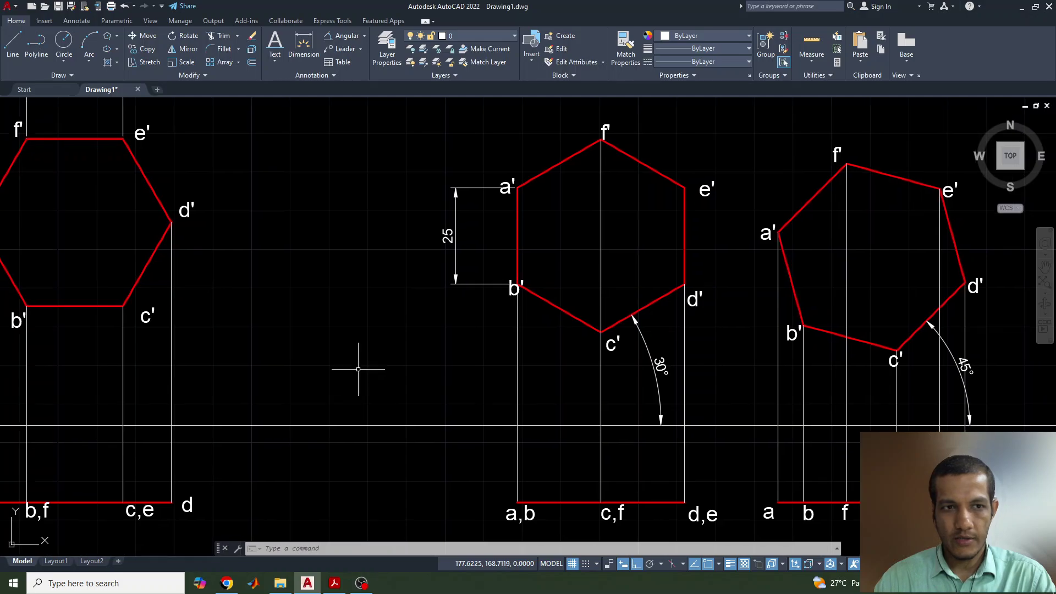
pyautogui.scroll(-2, 351, 352)
pyautogui.scroll(2, 341, 348)
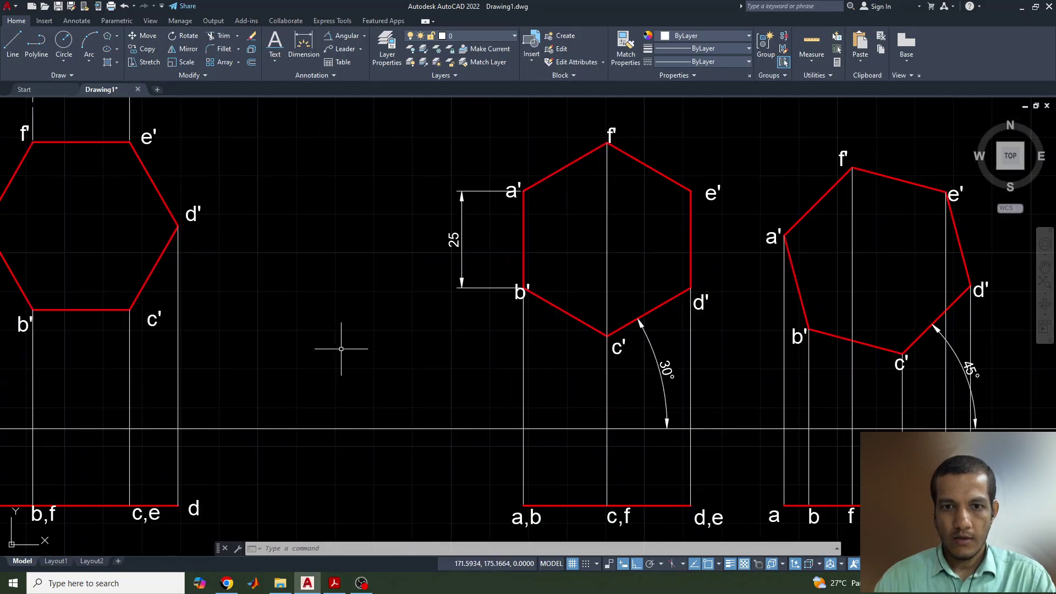